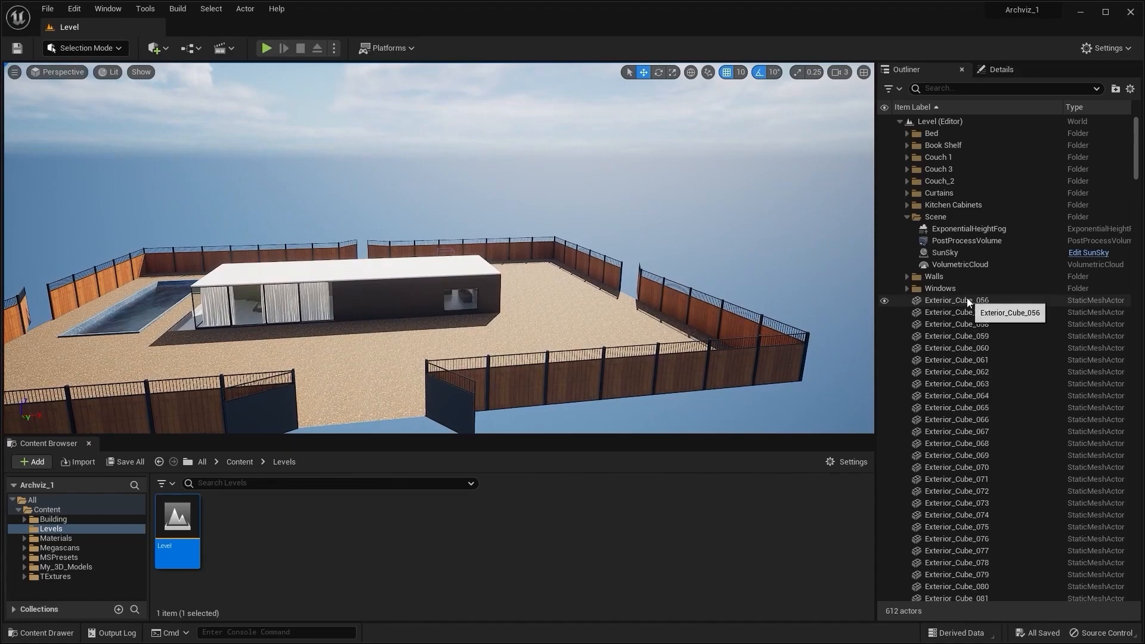
Step: Move all the loose Exterior_Cube and Exterior_Vert actors into a new folder named Exterior
drag(1139, 158, 1135, 590)
shift+click(986, 596)
right_click(954, 453)
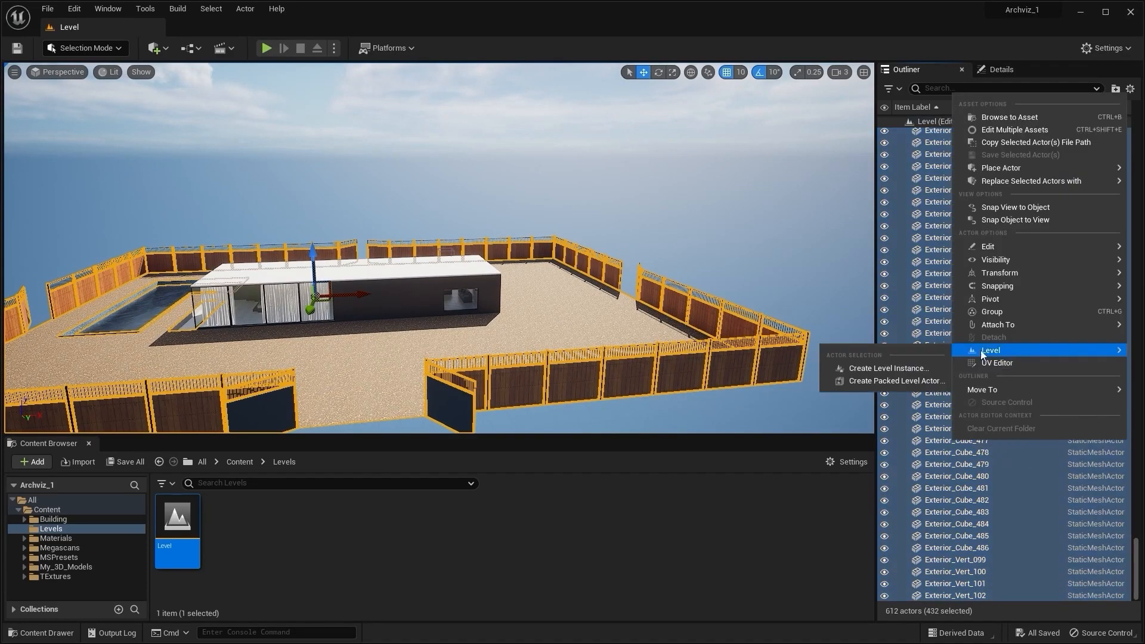
mouse_move(1014, 395)
click(931, 395)
text(Exterior)
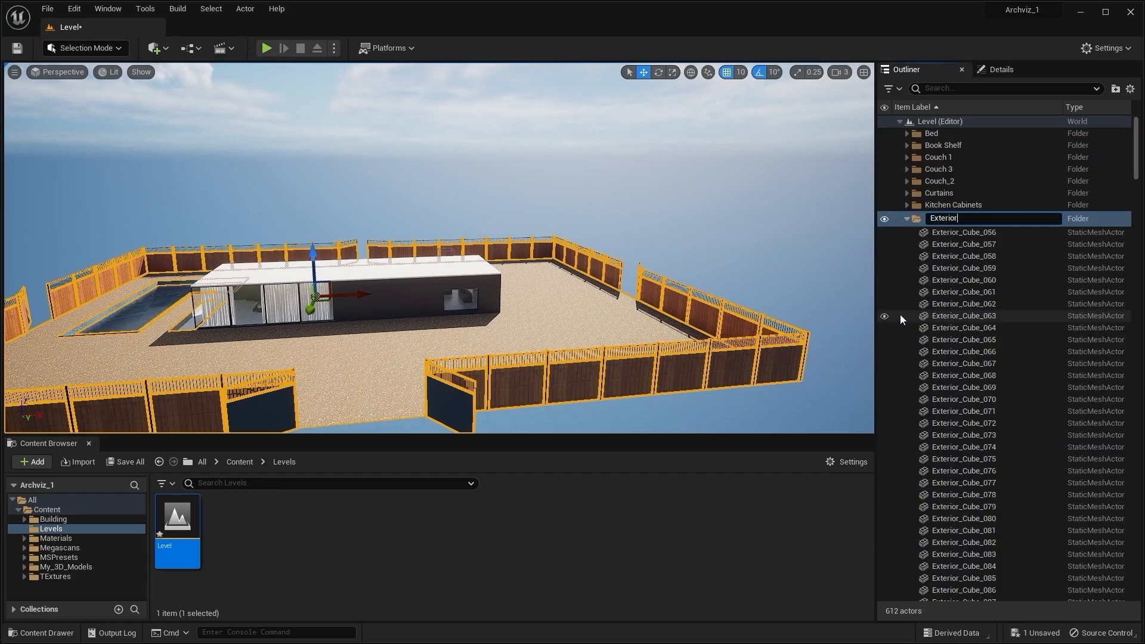
key(Return)
click(908, 204)
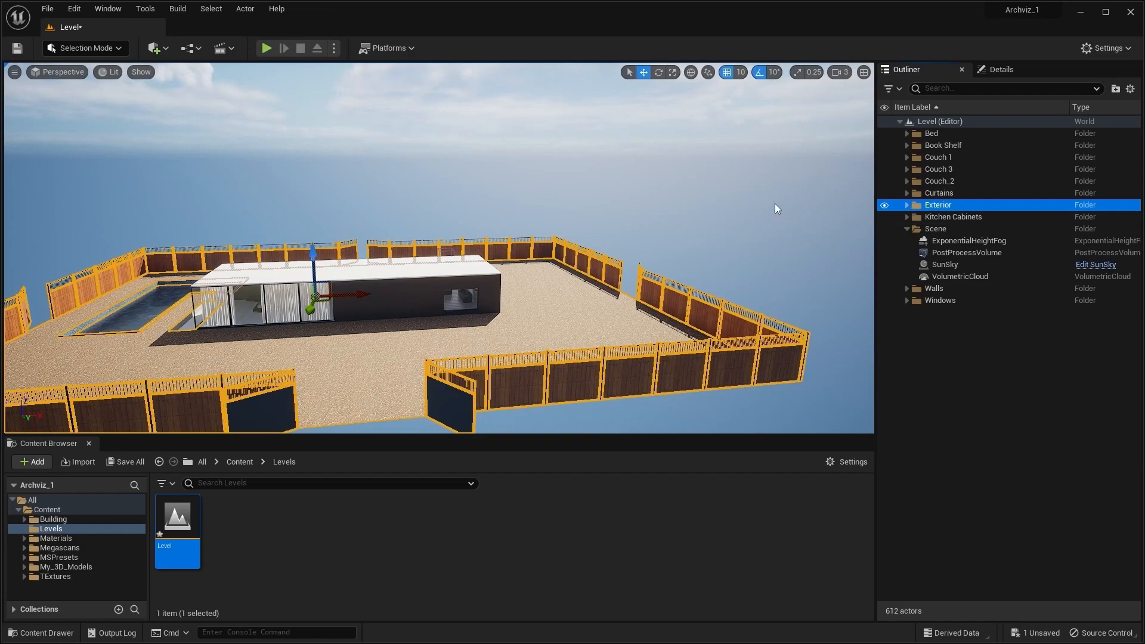
click(774, 202)
Step: Set the camera speed to 4 and fly the view inside the house to the living room
click(838, 72)
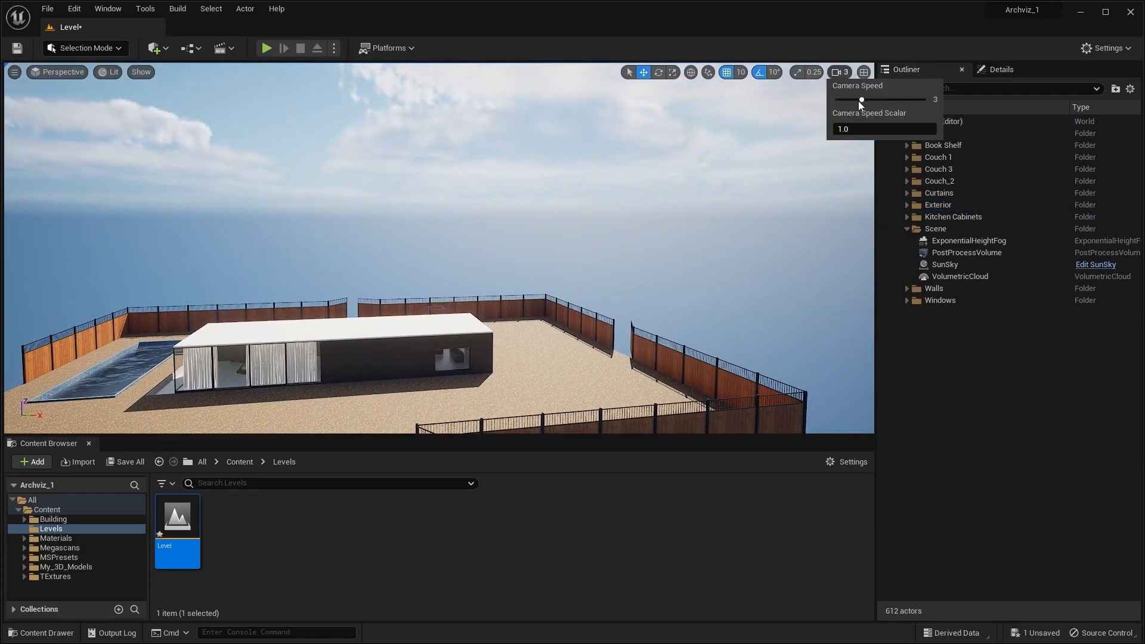
click(873, 104)
right_drag(807, 243, 739, 328)
key(w)
key(w)
key(q)
key(e)
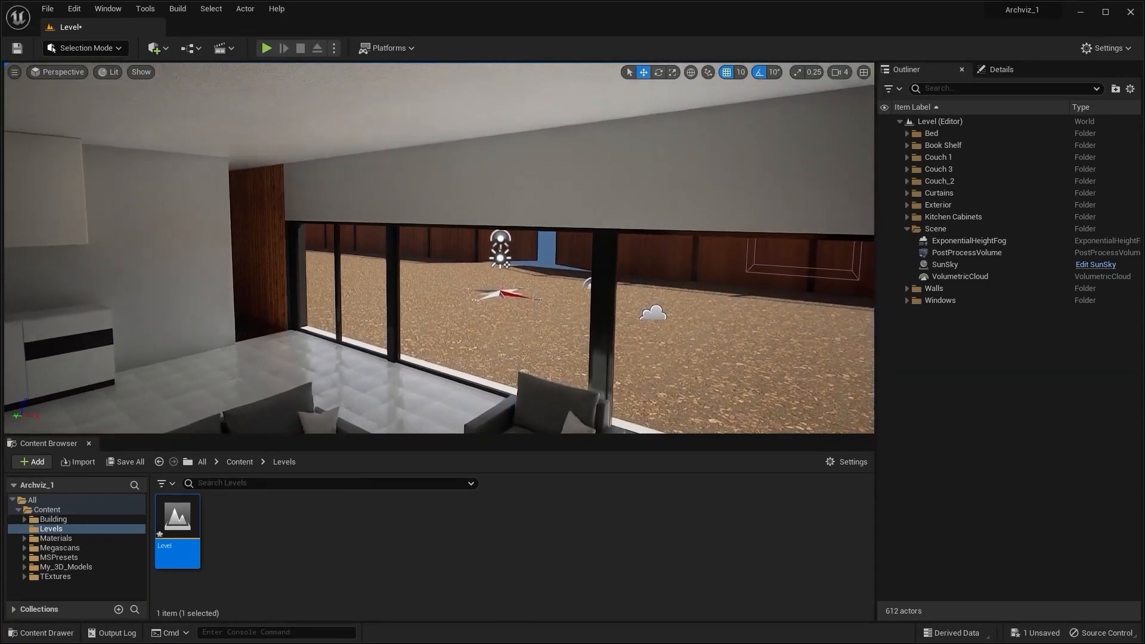
right_drag(817, 266, 817, 266)
key(q)
Step: Hide the Windows folder and set the SunSky's longitude to about -47.08
click(884, 301)
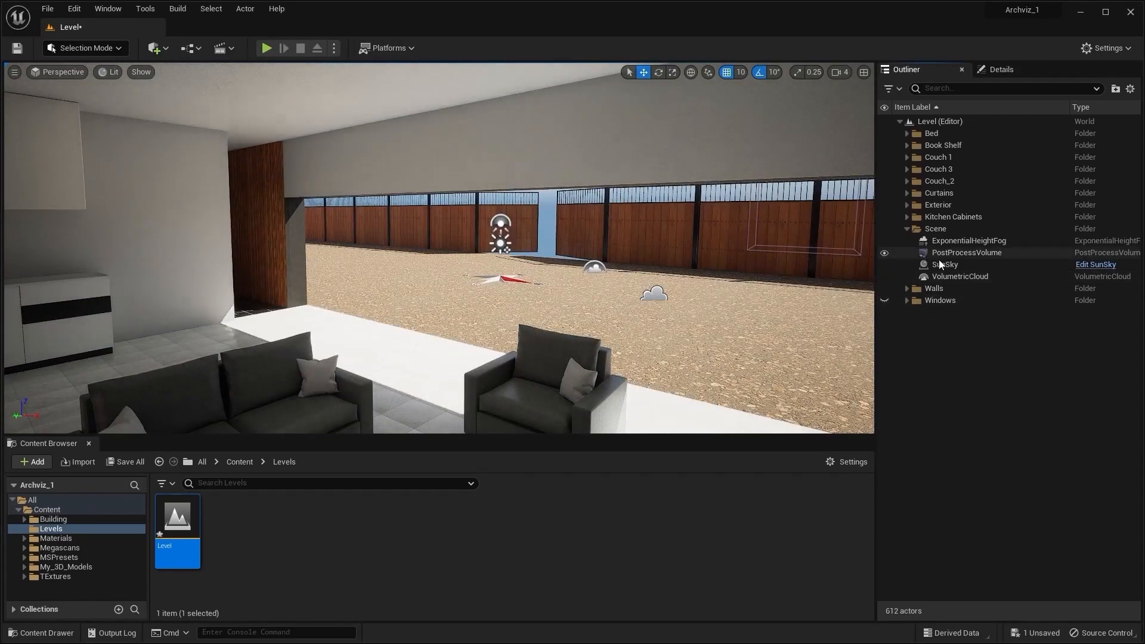
double_click(961, 266)
key(e)
mouse_move(439, 248)
right_down()
mouse_move(477, 244)
mouse_move(418, 246)
mouse_move(462, 256)
mouse_move(424, 256)
right_up()
key(q)
key(e)
key(e)
key(q)
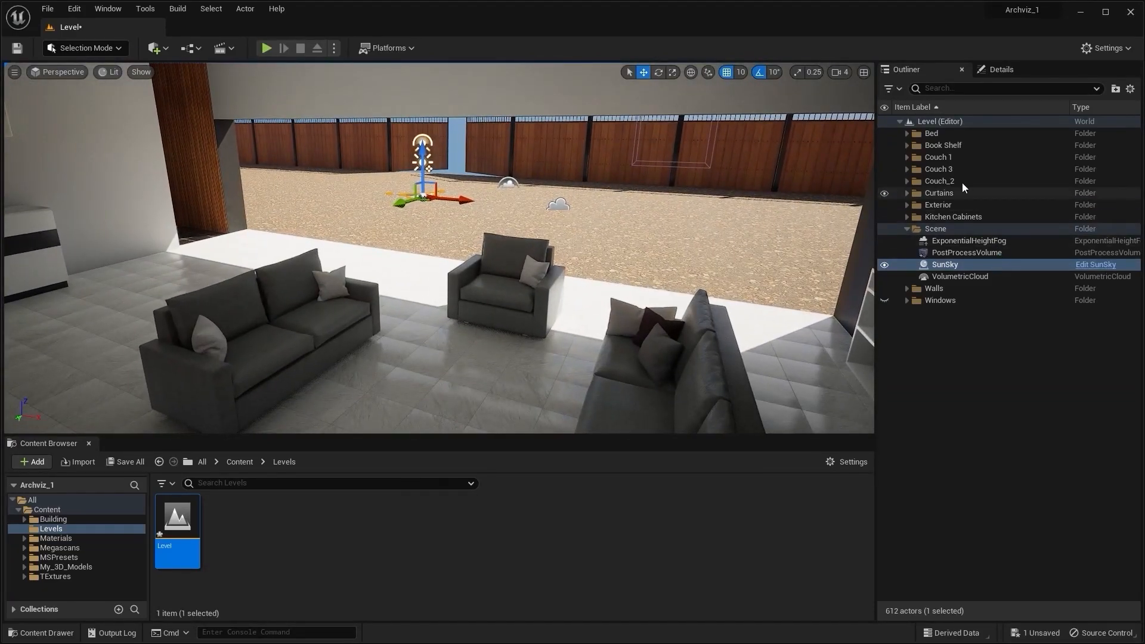
click(1003, 71)
mouse_move(1022, 341)
mouse_down()
mouse_move(1038, 341)
mouse_move(1027, 325)
mouse_move(1042, 325)
mouse_move(976, 341)
mouse_move(1018, 341)
mouse_move(1017, 325)
mouse_move(994, 325)
mouse_move(1024, 341)
mouse_move(1026, 326)
mouse_move(1017, 341)
mouse_up()
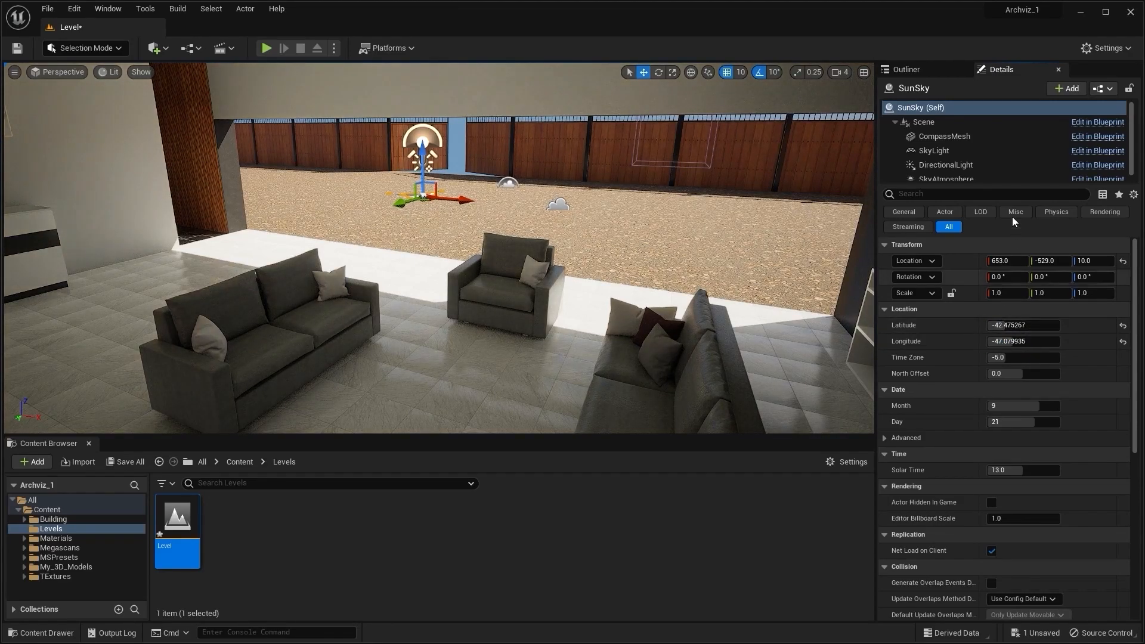
click(905, 69)
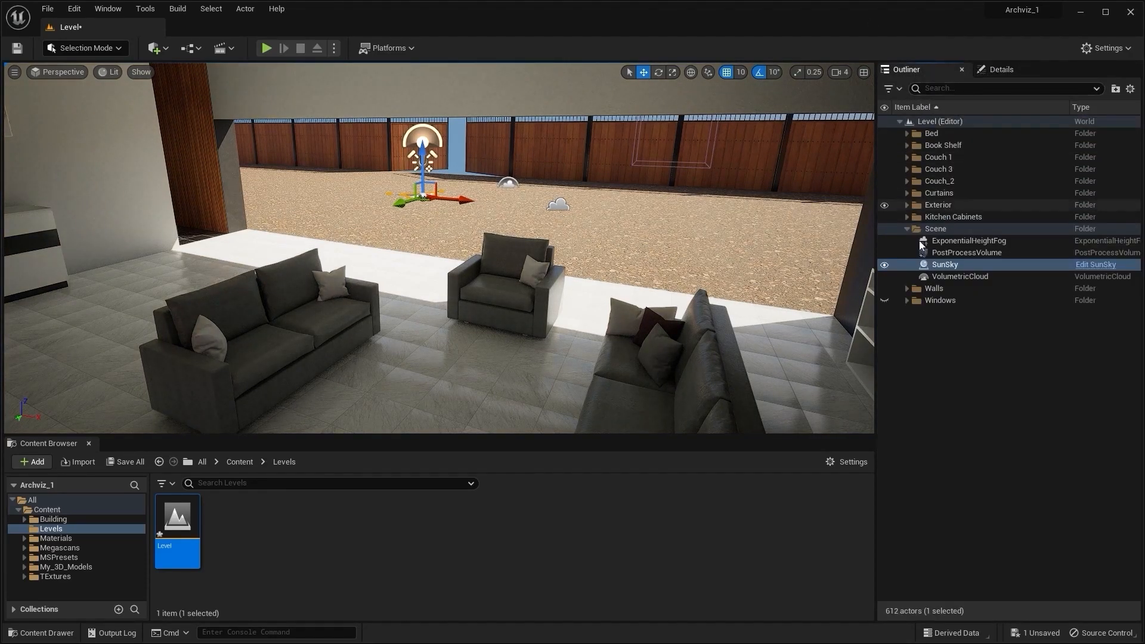
Step: Unhide the Windows folder and preview the room in Path Tracing before returning to the Lit view mode
click(884, 300)
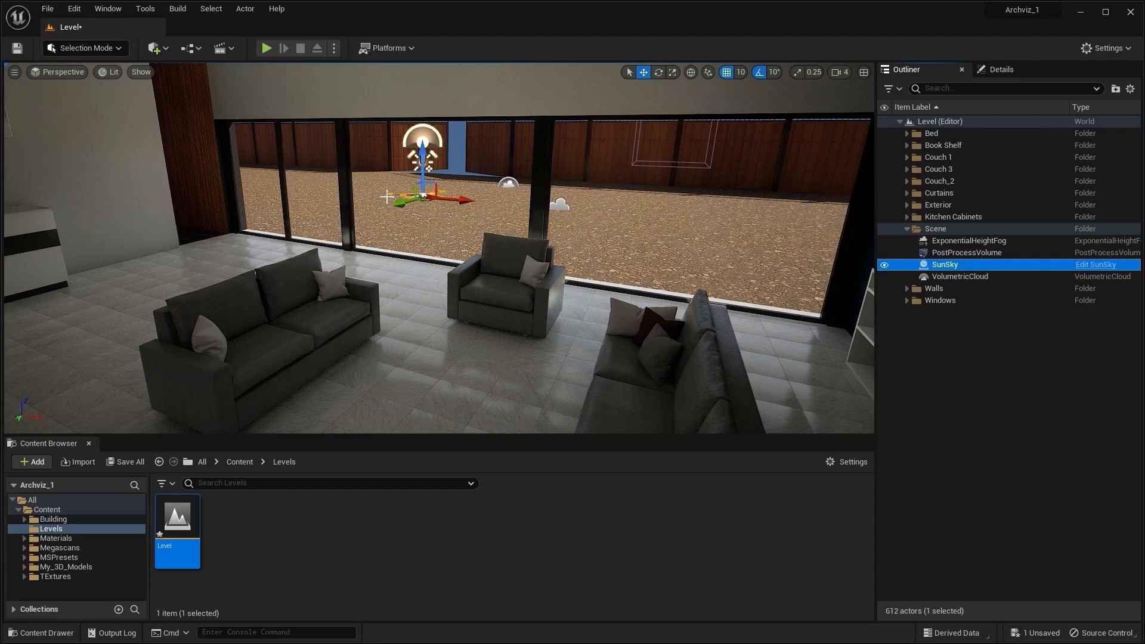
click(118, 70)
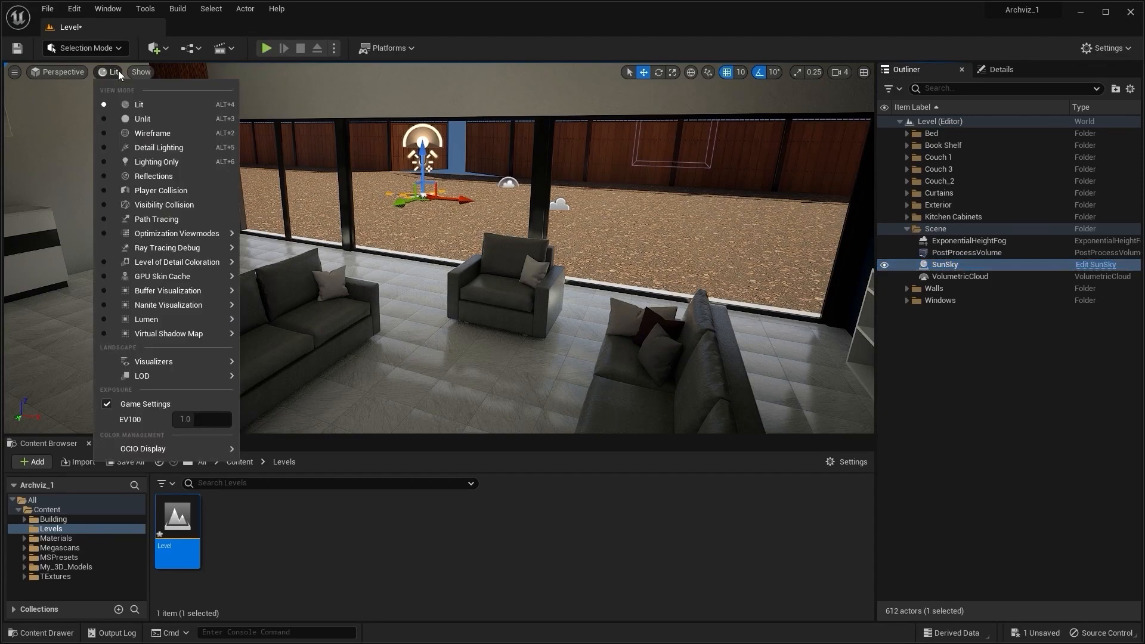
click(168, 222)
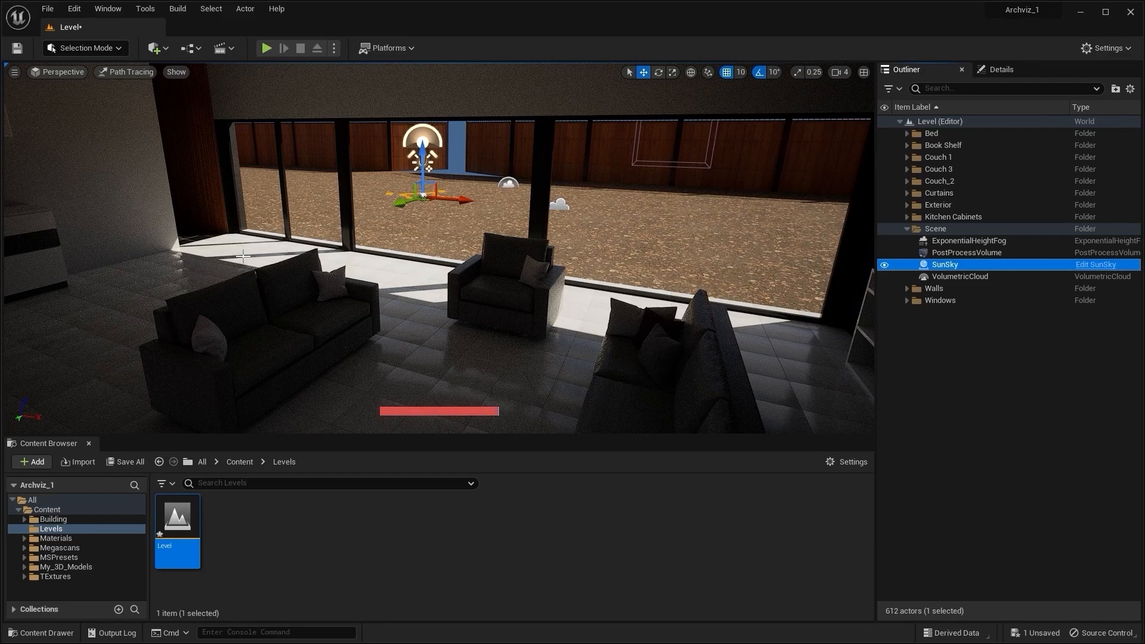
click(143, 73)
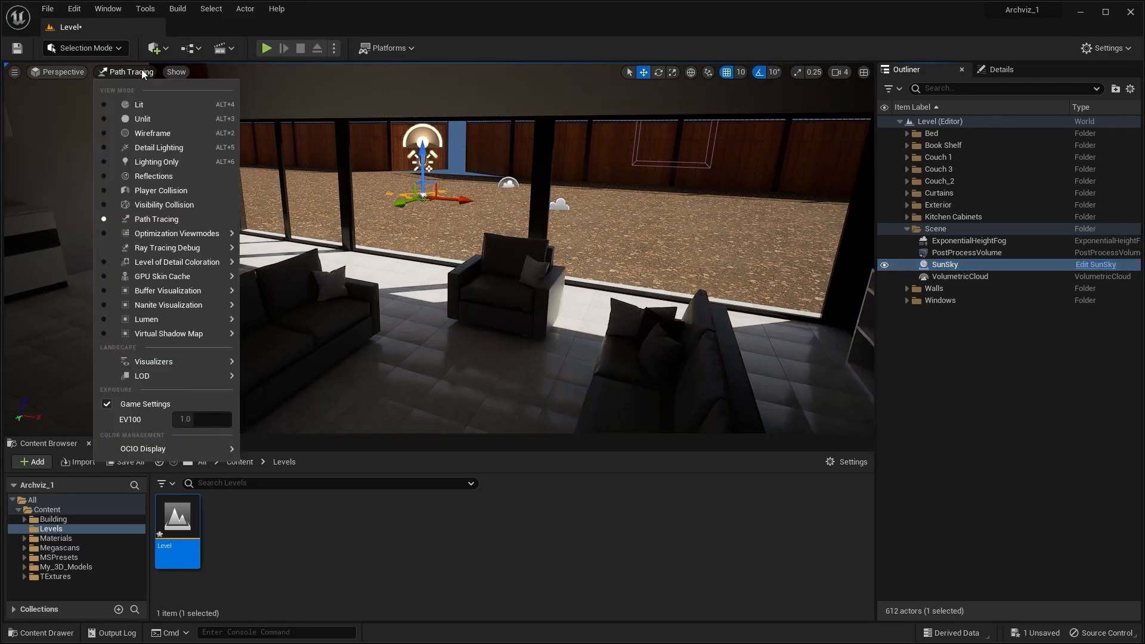
click(139, 105)
Step: Place a Spot Light in the living room near the windows and raise it toward the ceiling
key(f)
right_drag(439, 247, 414, 262)
mouse_move(543, 301)
right_down()
mouse_move(539, 283)
mouse_move(558, 286)
mouse_move(543, 301)
right_up()
key(Escape)
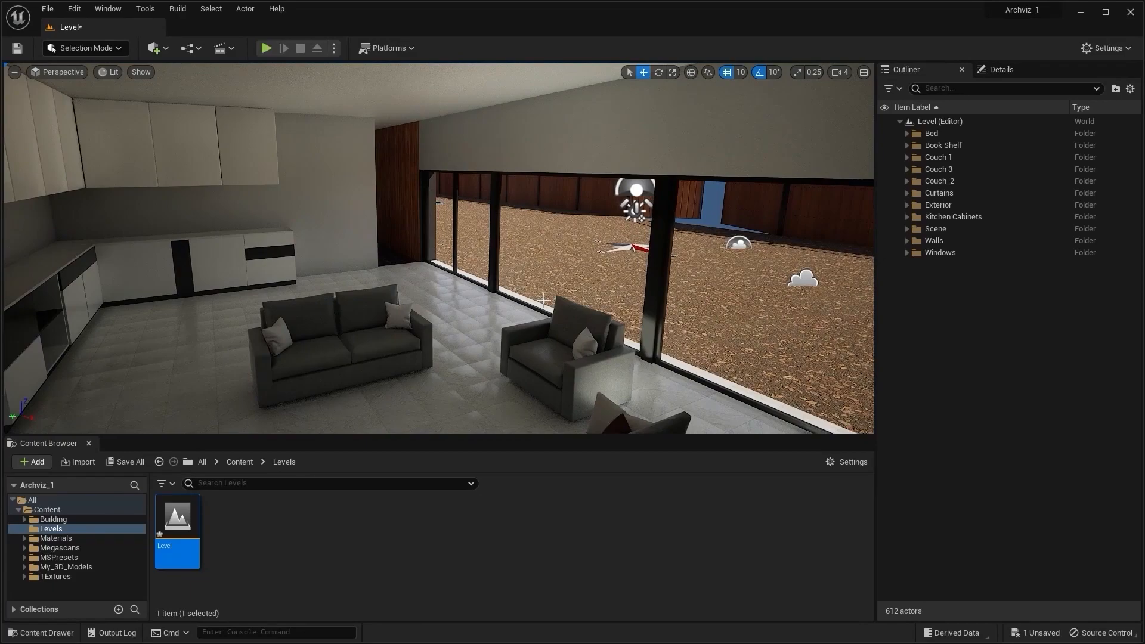
click(150, 49)
mouse_move(179, 186)
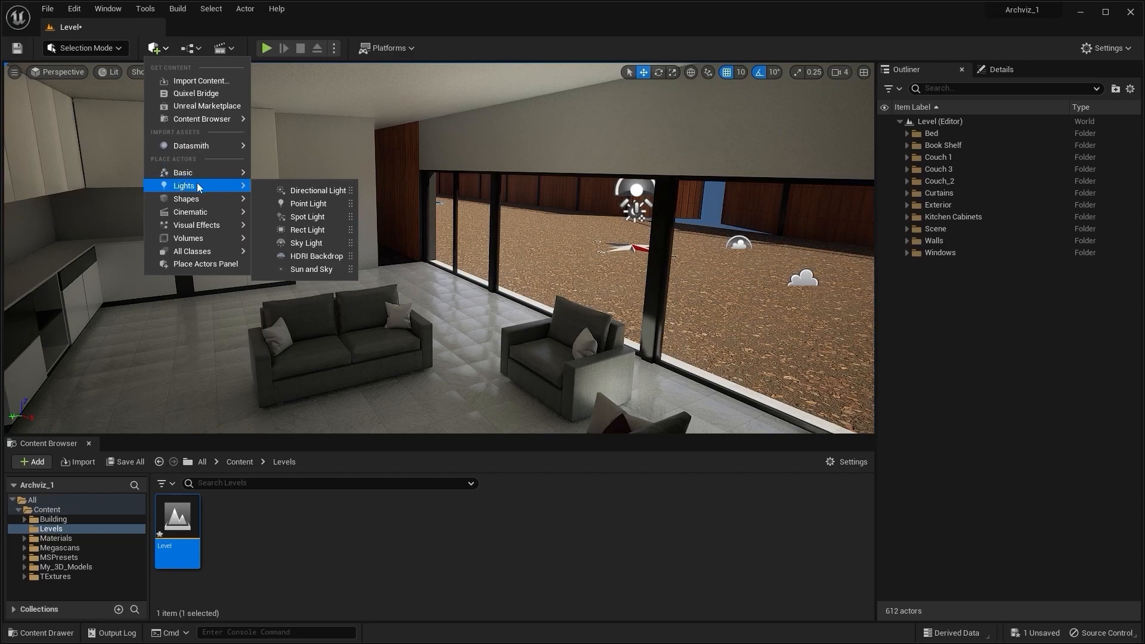
drag(298, 217, 449, 335)
key(w)
right_drag(516, 271, 491, 263)
key(e)
drag(465, 273, 464, 109)
right_drag(562, 148, 512, 136)
key(e)
Step: Move the spotlight into a new folder named LivingRoom Lights
right_click(940, 267)
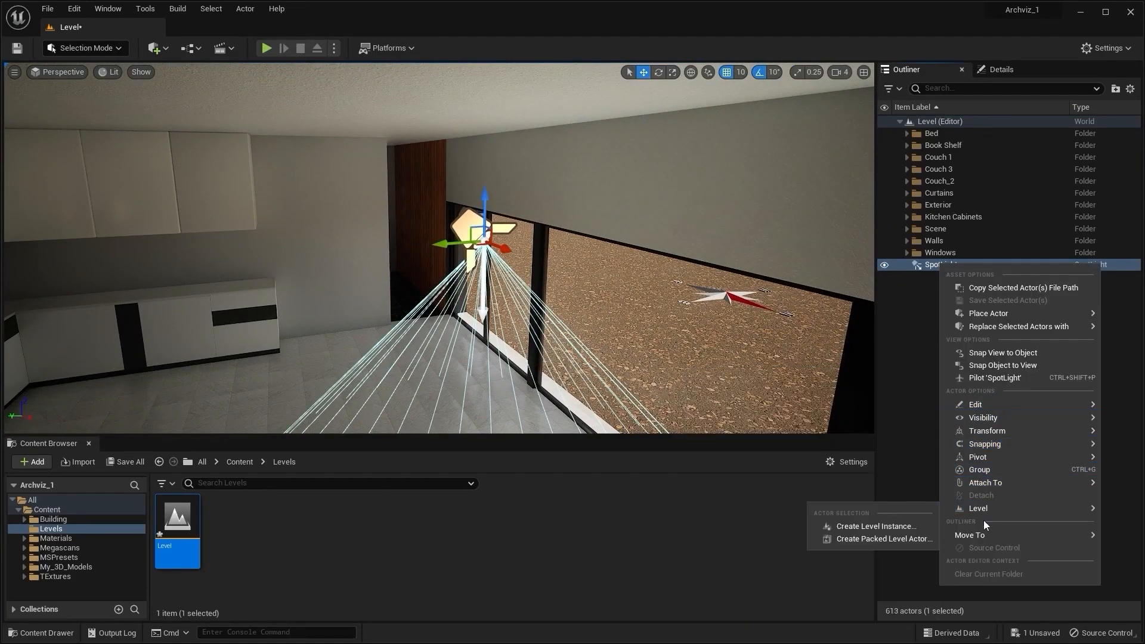
mouse_move(981, 536)
click(884, 439)
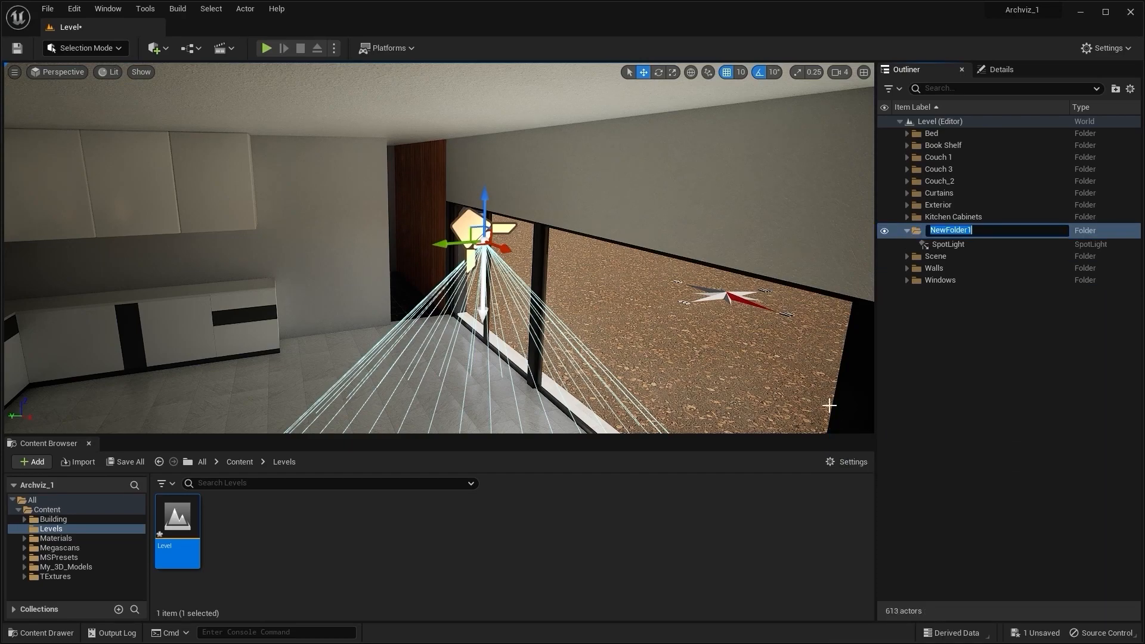
text(Liv)
key(Return)
click(920, 373)
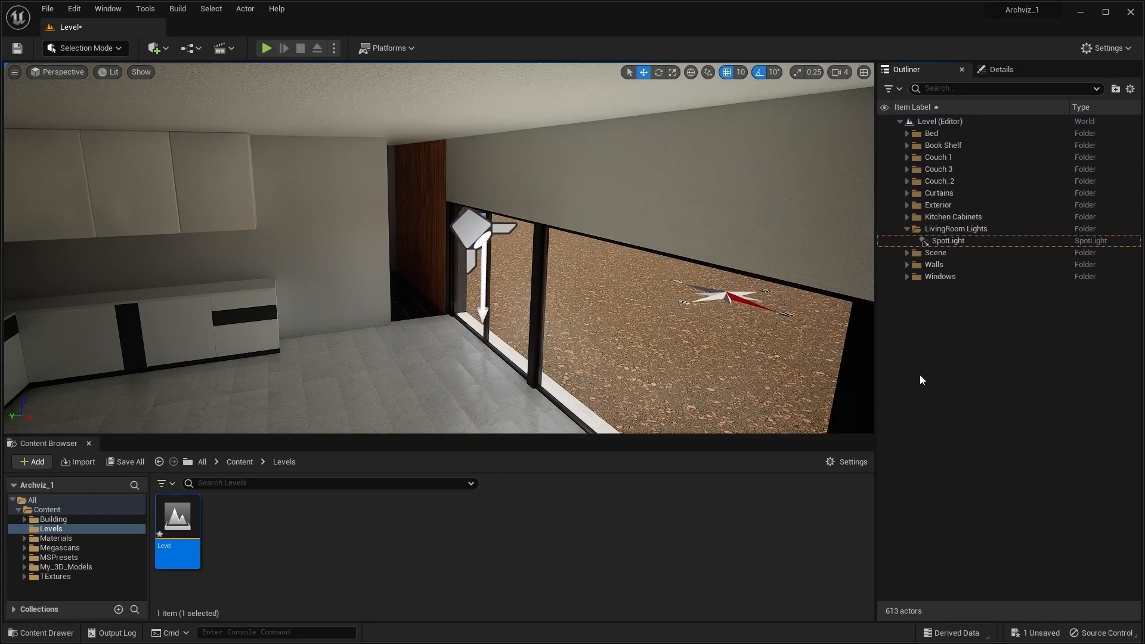
Step: Select the spotlight and display the living room around it in the Top view
double_click(942, 244)
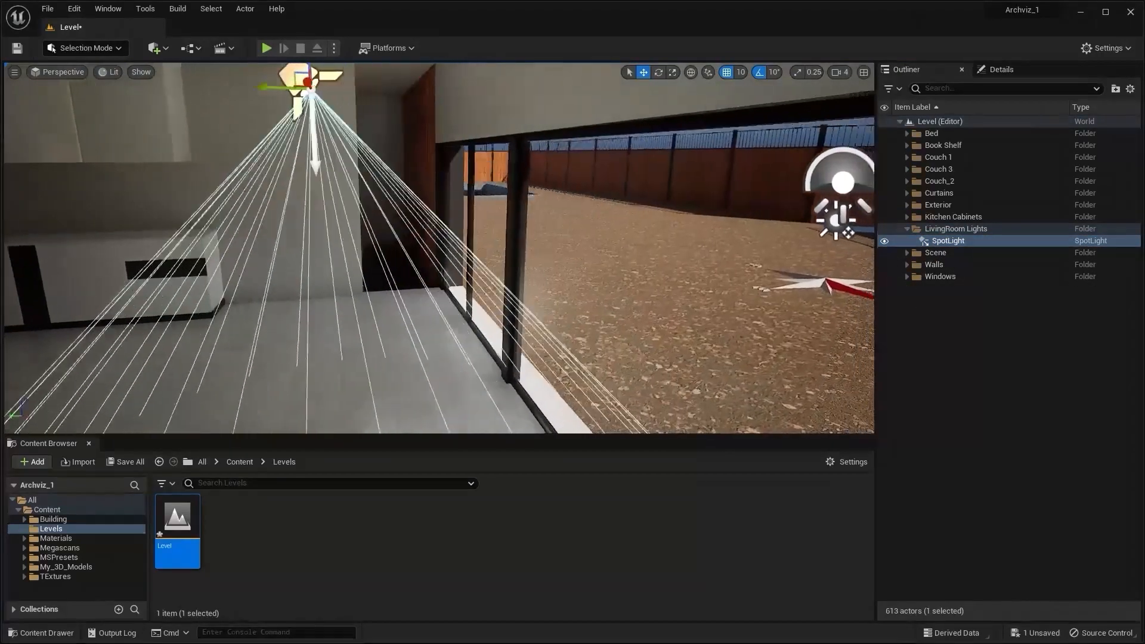
right_drag(439, 247, 357, 256)
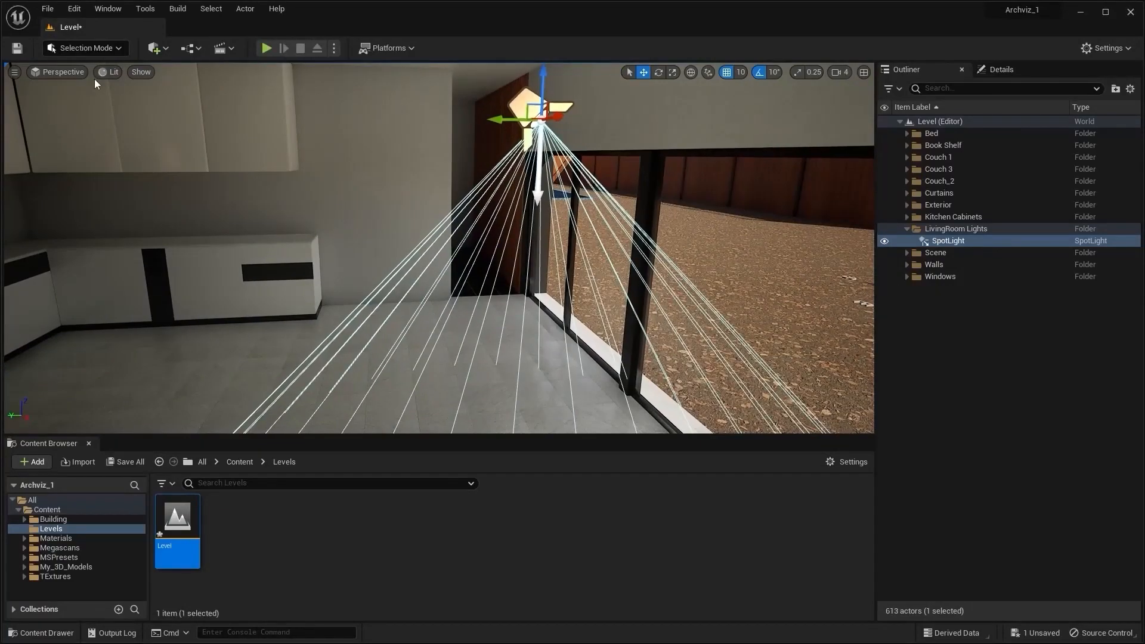
click(38, 72)
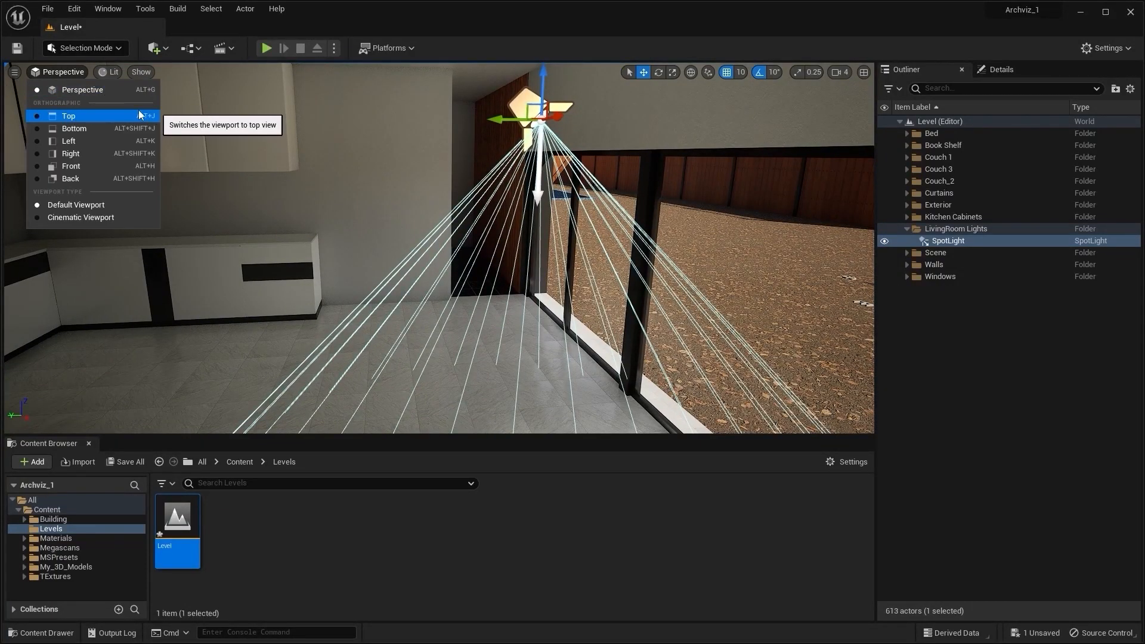
click(89, 119)
scroll(466, 248, down, 4)
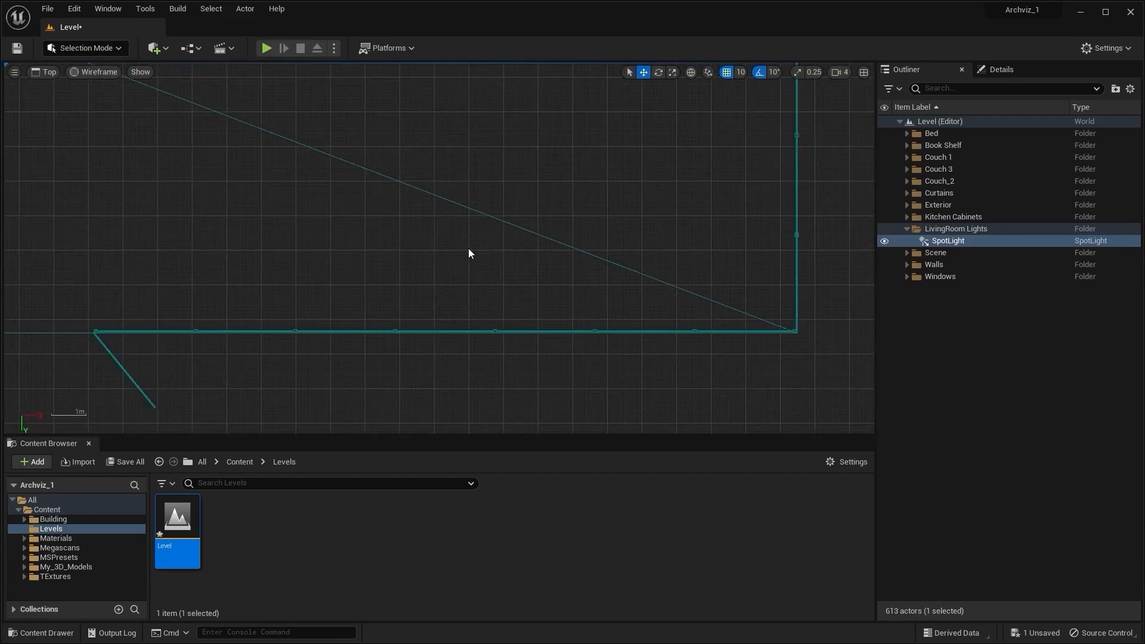
scroll(469, 244, down, 5)
right_drag(469, 183, 475, 302)
scroll(462, 237, up, 3)
right_drag(466, 136, 472, 158)
scroll(472, 158, up, 6)
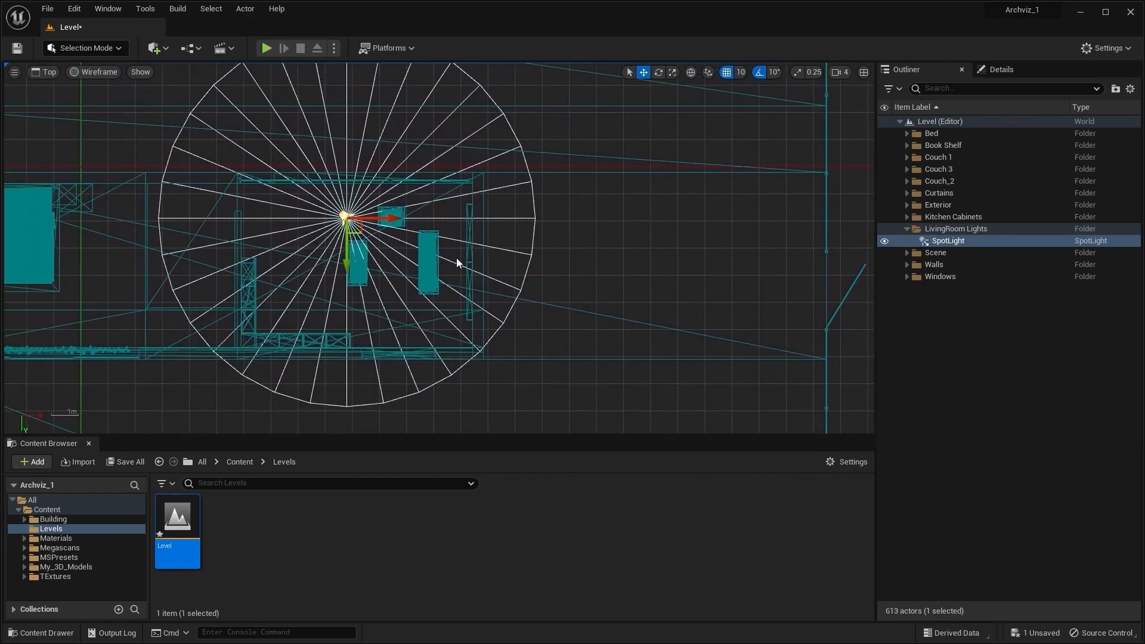
scroll(393, 164, up, 2)
right_drag(381, 149, 507, 213)
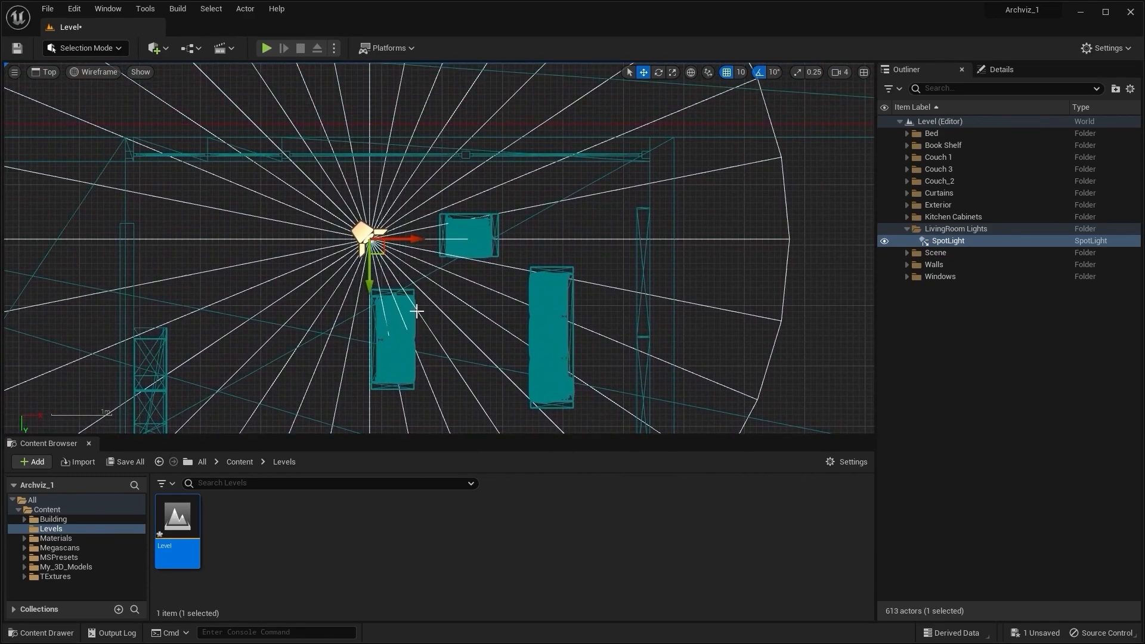
scroll(418, 290, up, 4)
right_drag(419, 285, 387, 281)
scroll(387, 281, down, 3)
scroll(280, 202, up, 1)
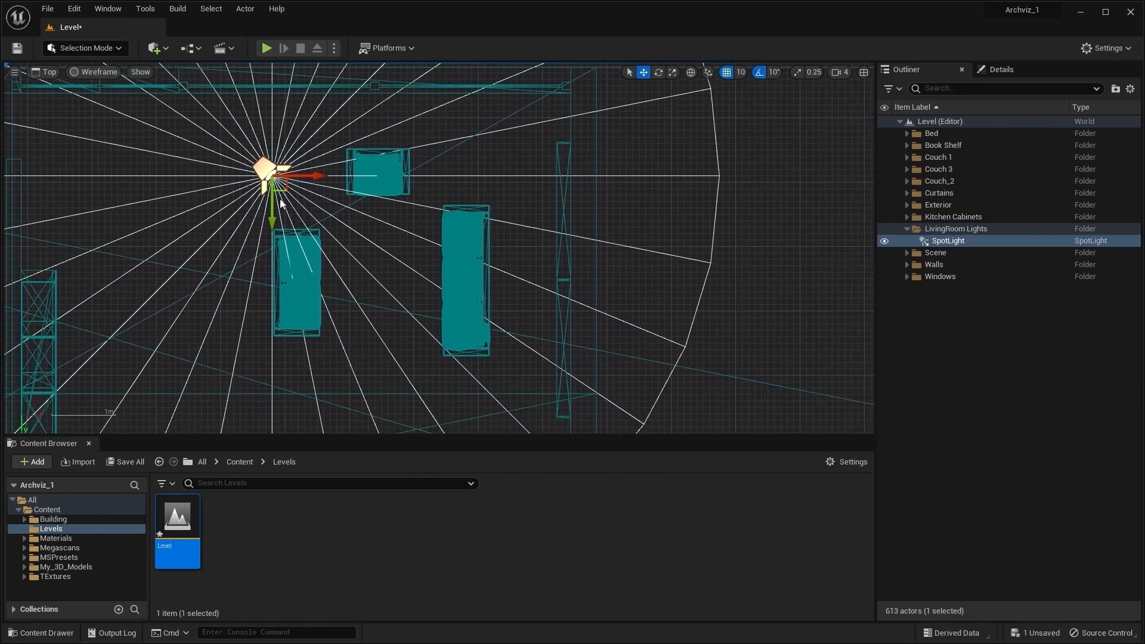
Step: Move the spotlight to the end of the longest couch nearest the window wall
drag(284, 190, 421, 244)
scroll(347, 290, up, 4)
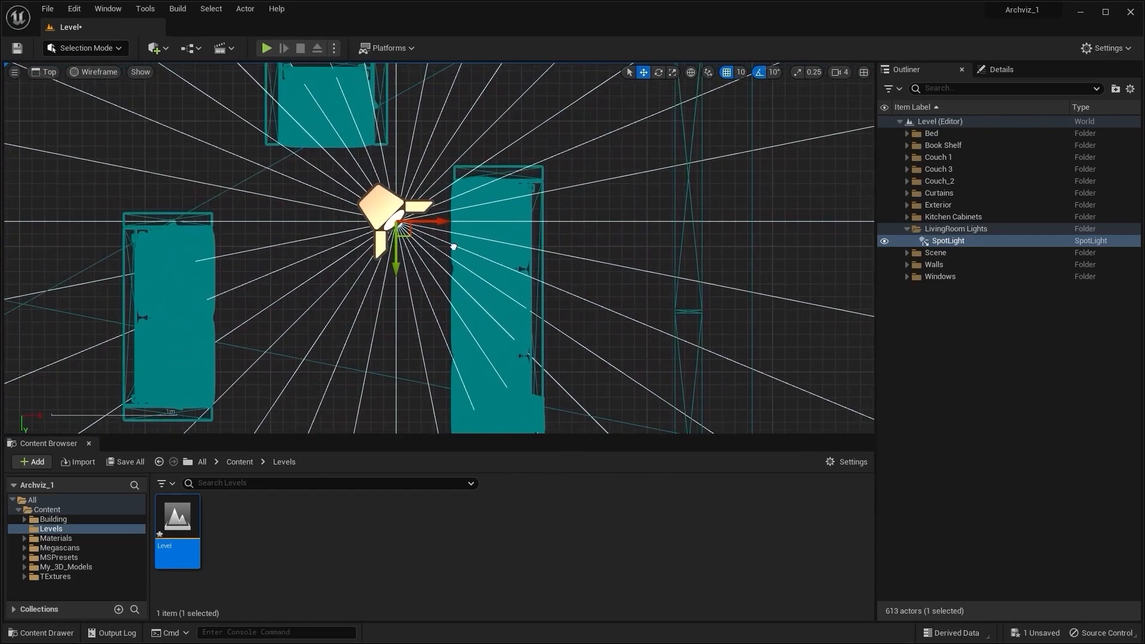
drag(347, 290, 480, 192)
scroll(495, 221, down, 3)
right_drag(503, 235, 640, 253)
scroll(591, 250, down, 2)
scroll(593, 254, up, 4)
scroll(620, 269, up, 2)
scroll(618, 268, down, 3)
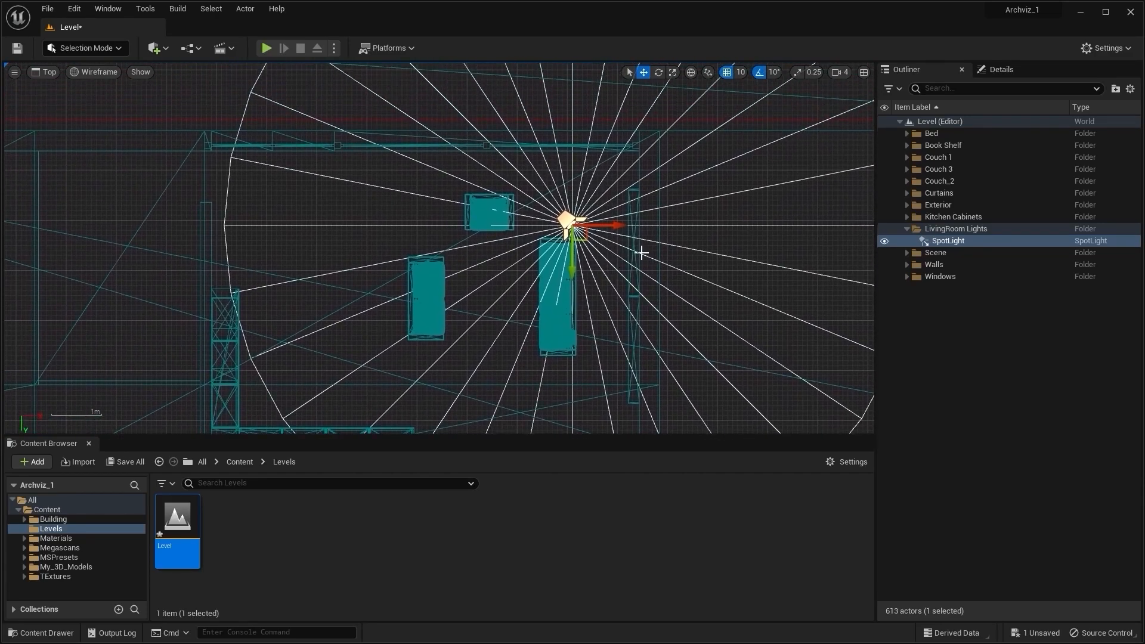
Step: Set the grid snap size to 100 and duplicate the spotlight three times, about 2 m apart, in a row parallel to the window wall
click(740, 72)
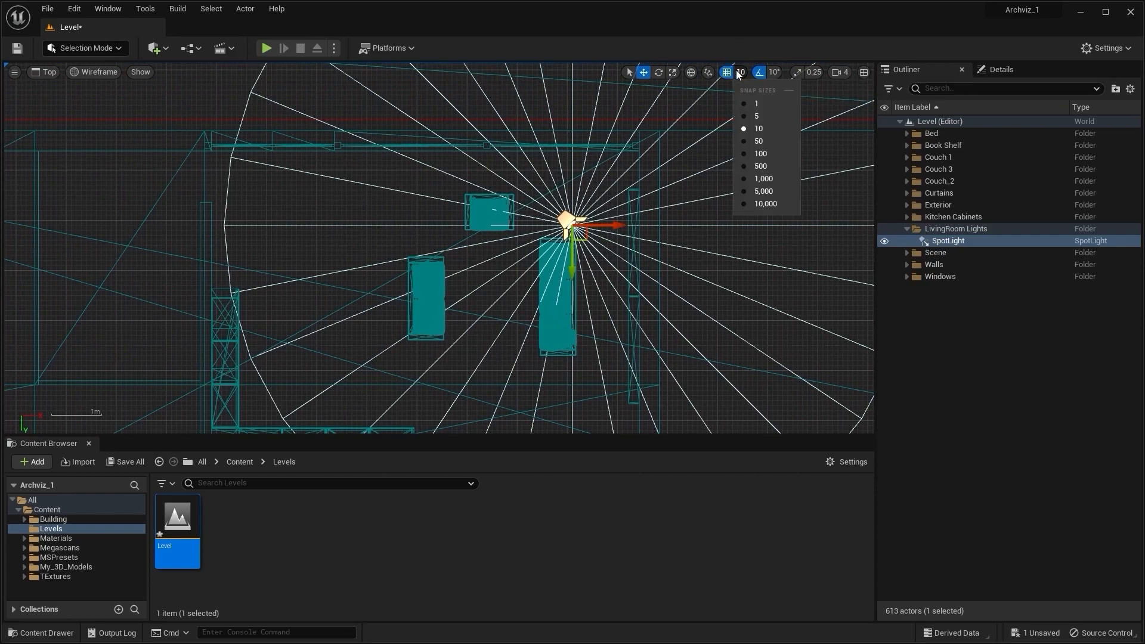
click(761, 154)
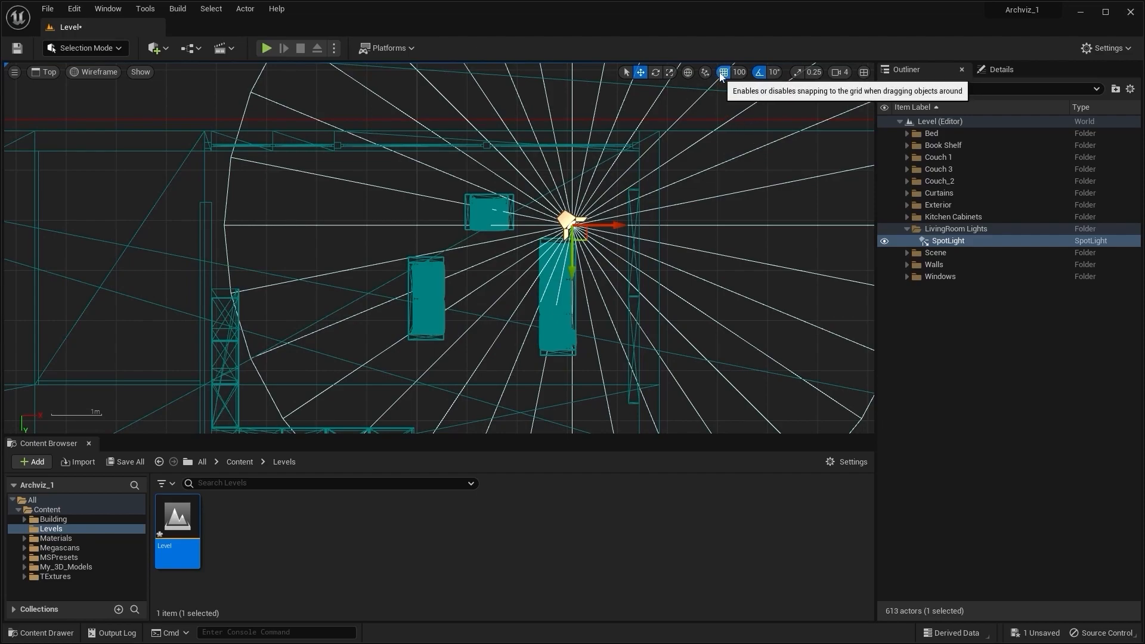
scroll(682, 206, up, 2)
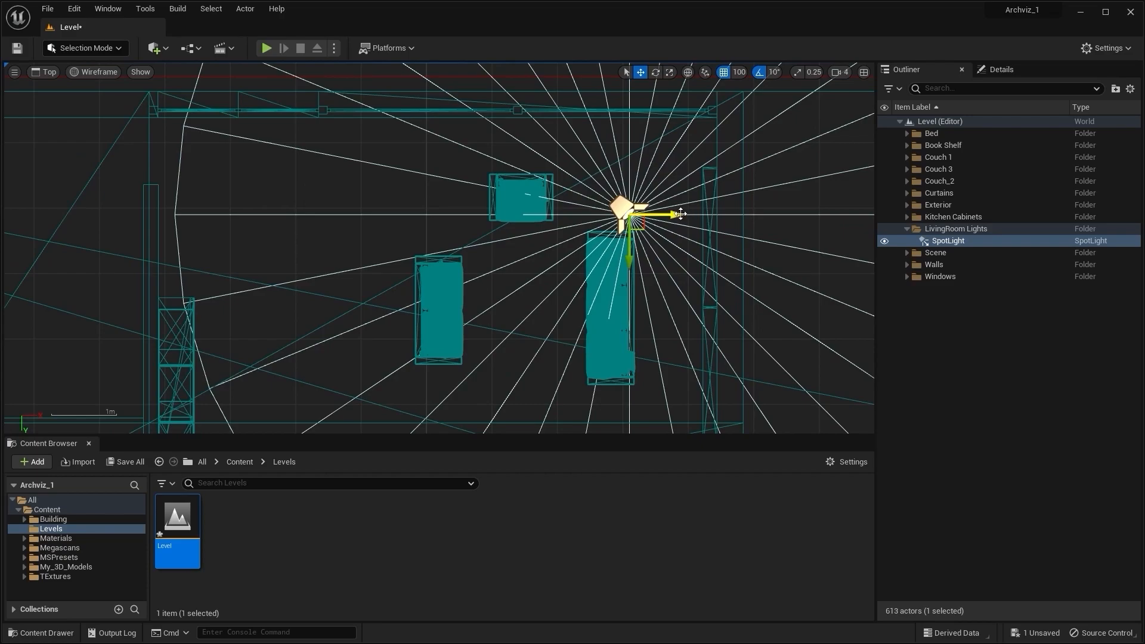
alt+drag(662, 214, 531, 214)
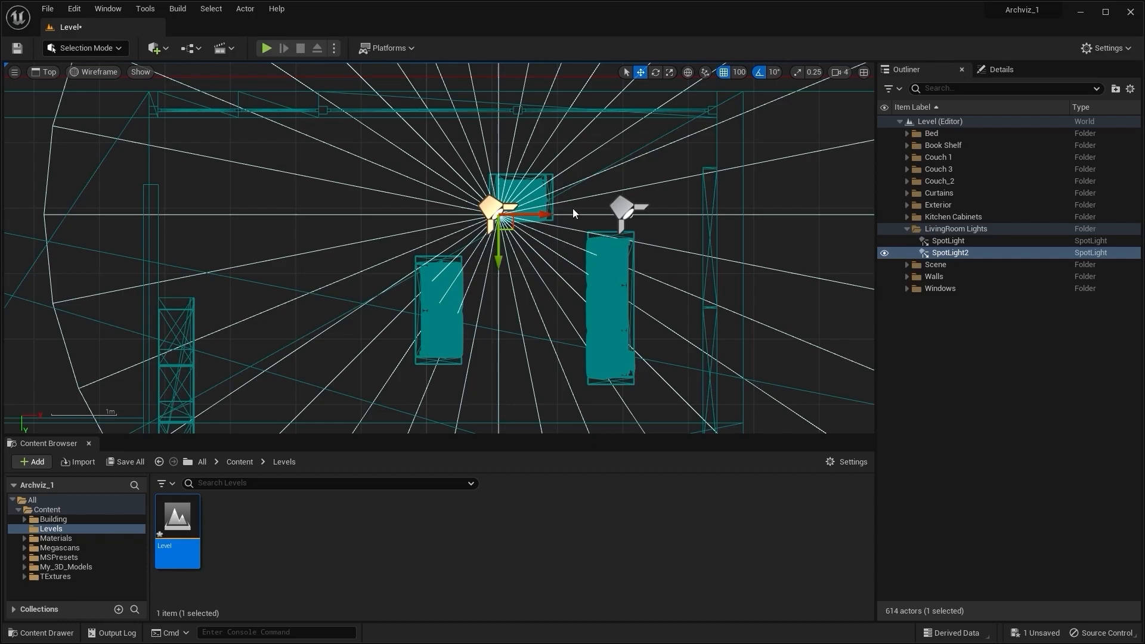
alt+drag(533, 214, 403, 214)
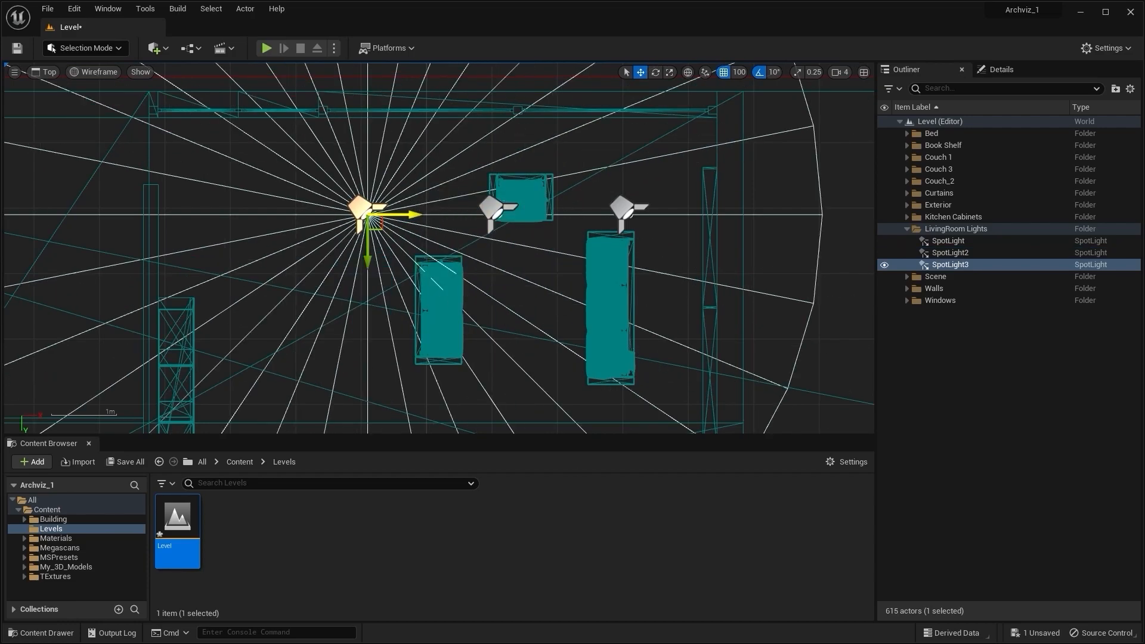
right_drag(408, 272, 506, 269)
scroll(506, 269, down, 2)
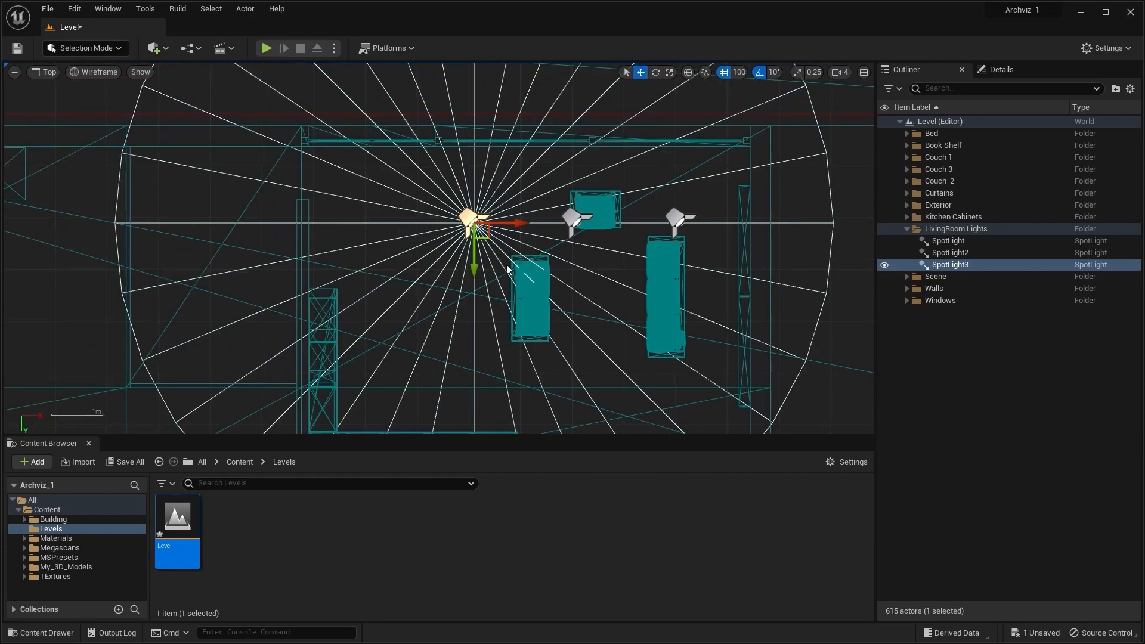
alt+drag(515, 223, 409, 223)
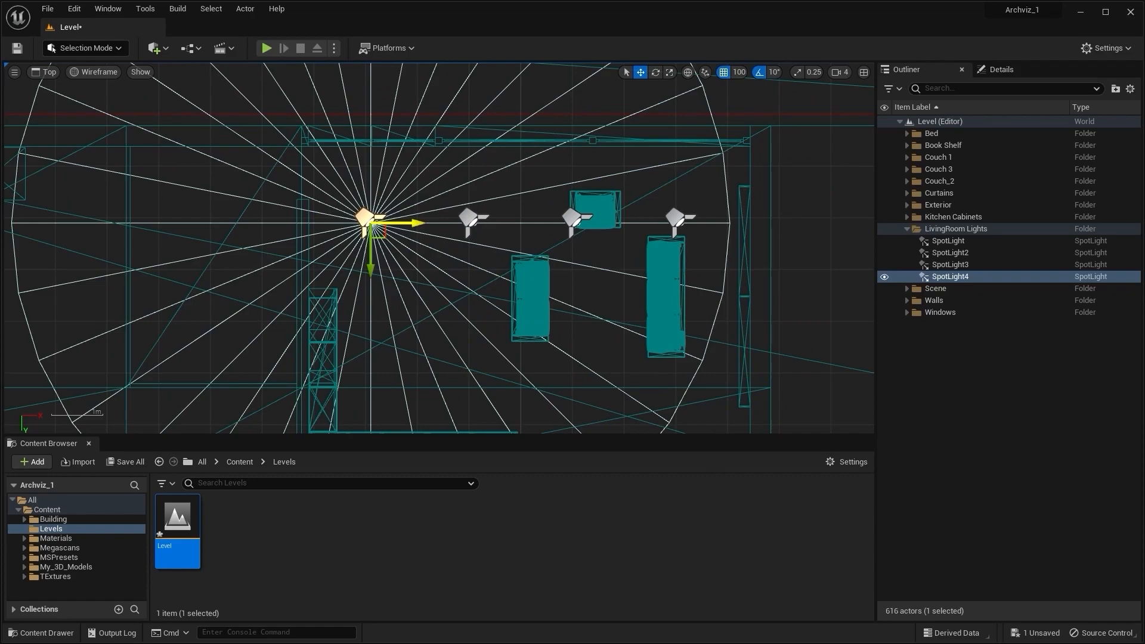
right_drag(638, 339, 581, 258)
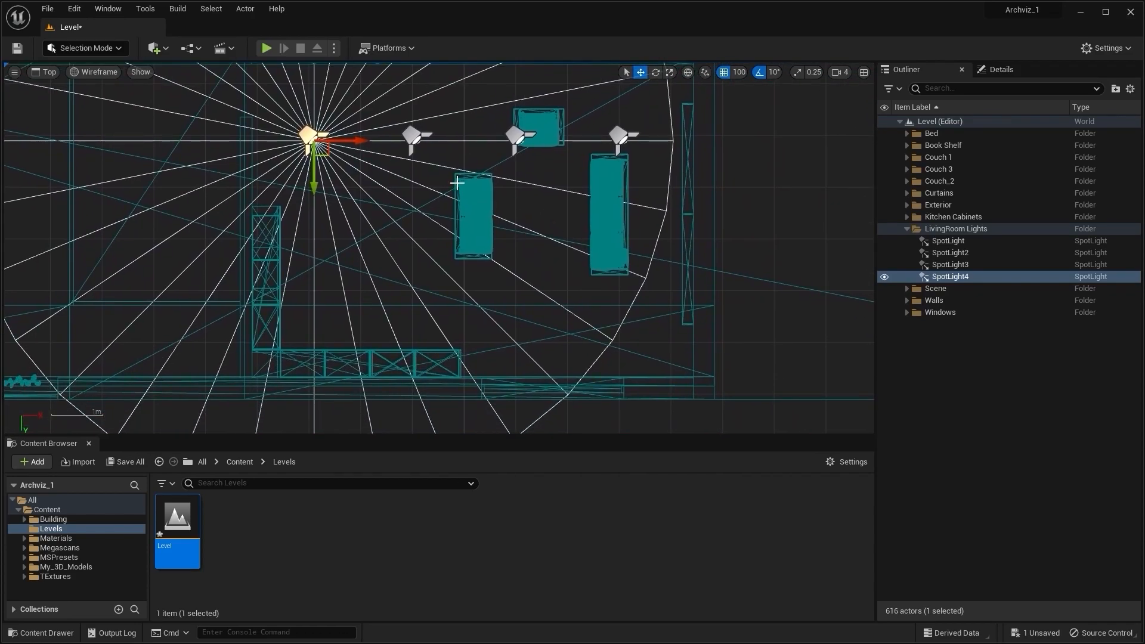
Step: Select all four spotlights and duplicate them as a second parallel row about 2 m farther from the window wall
ctrl+click(411, 134)
ctrl+click(516, 140)
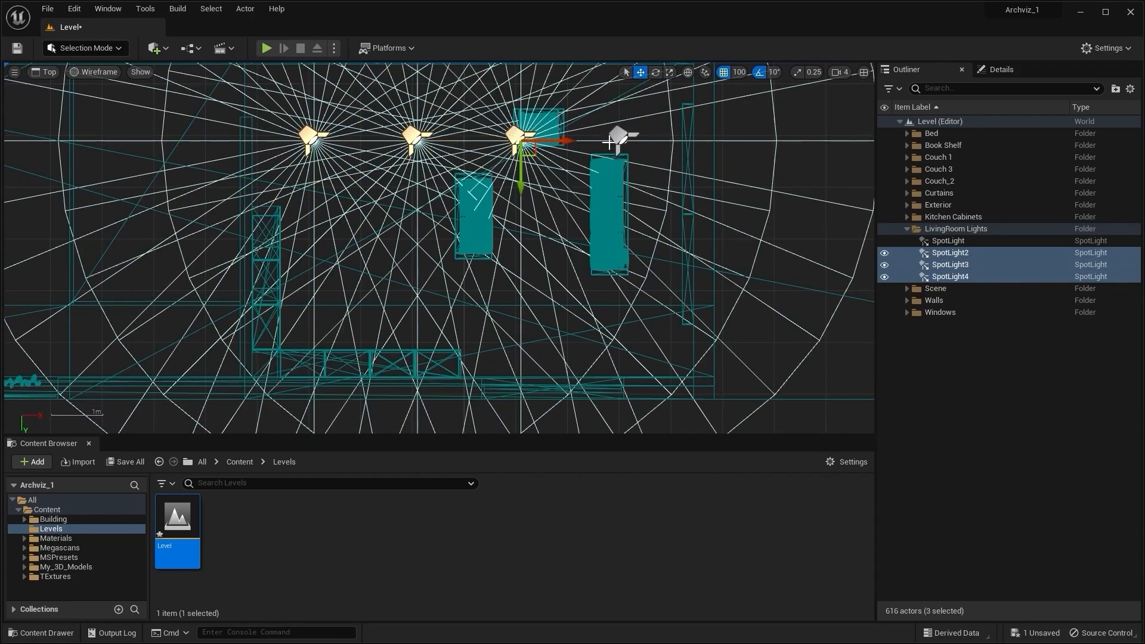
ctrl+click(620, 136)
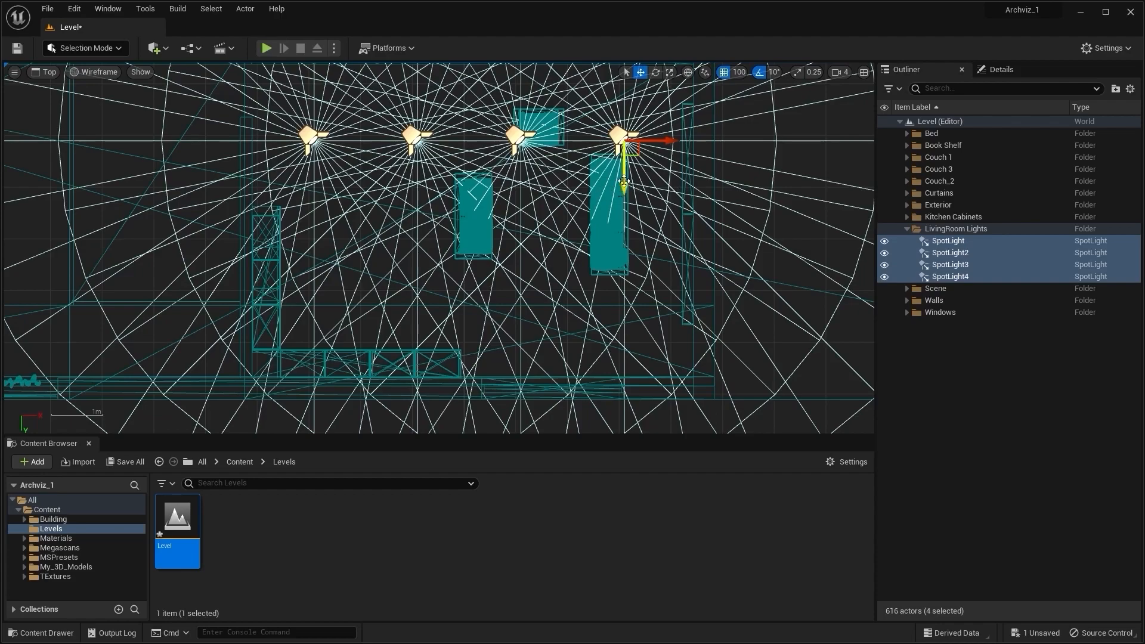
alt+drag(624, 179, 623, 231)
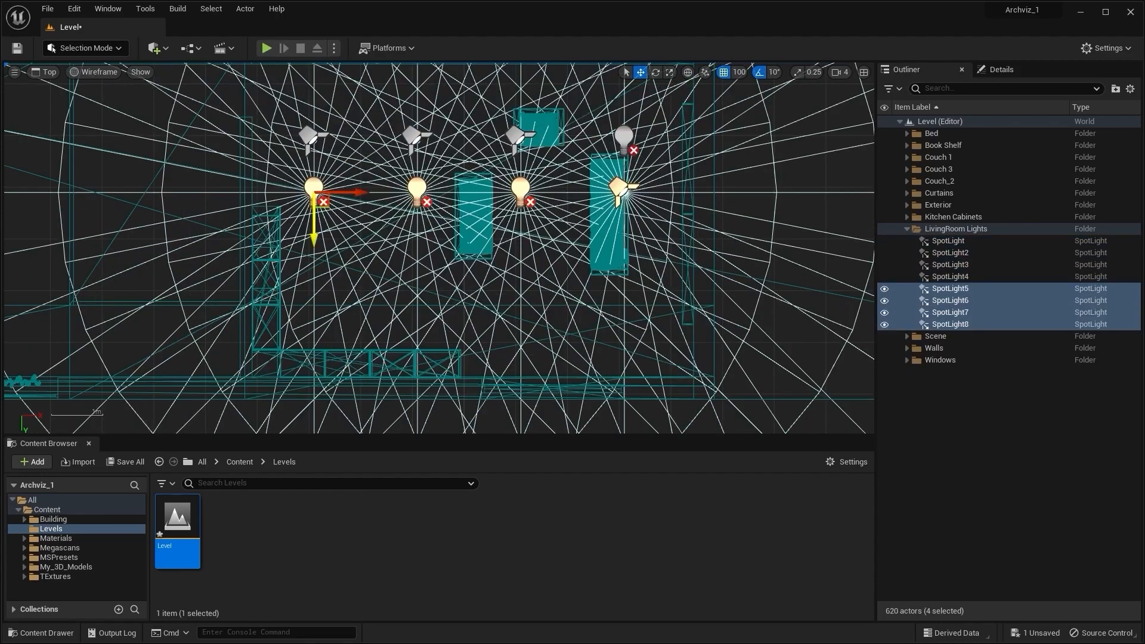
alt+drag(624, 190, 624, 241)
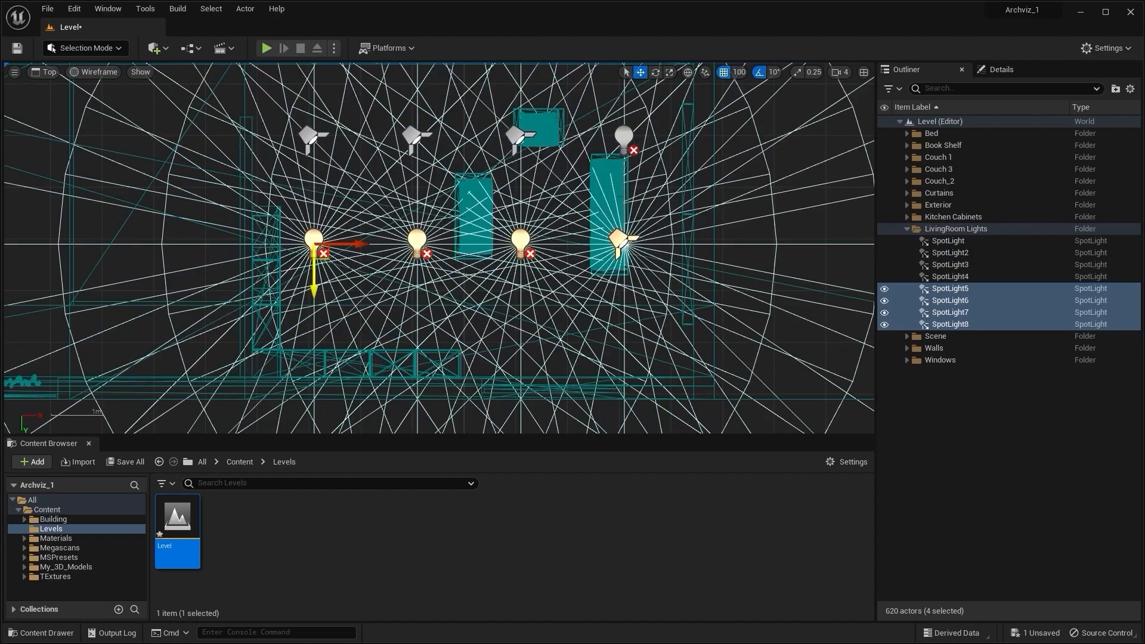
mouse_move(700, 213)
right_down()
mouse_move(700, 179)
mouse_move(685, 215)
right_up()
Step: Select all eight spotlights in the LivingRoom Lights folder and set their mobility to Movable
click(953, 241)
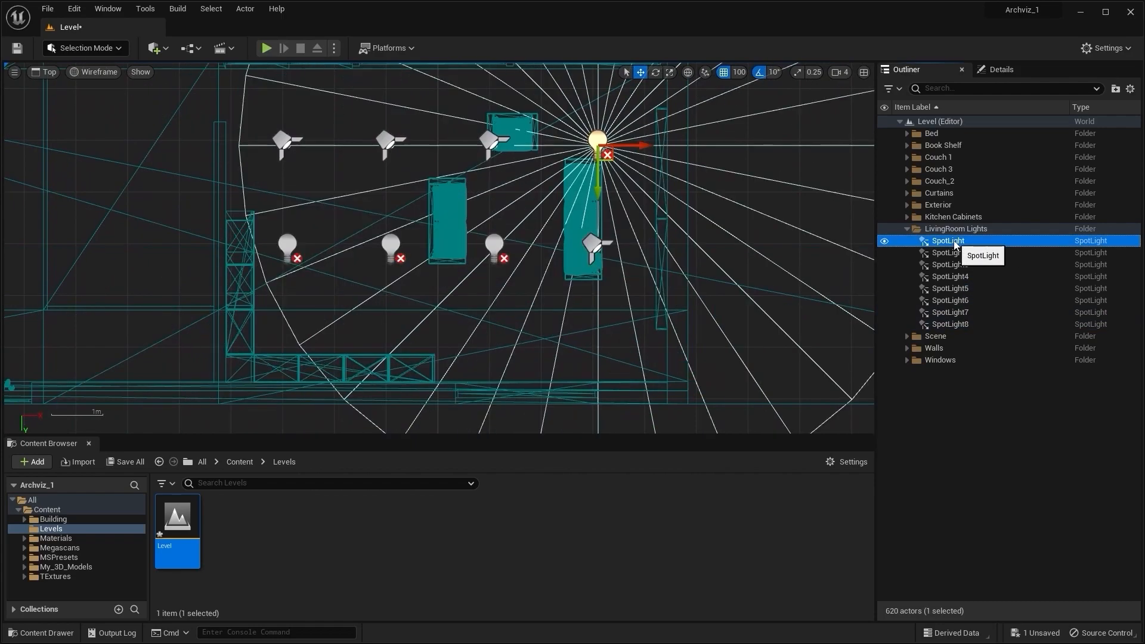
shift+click(966, 323)
click(1000, 69)
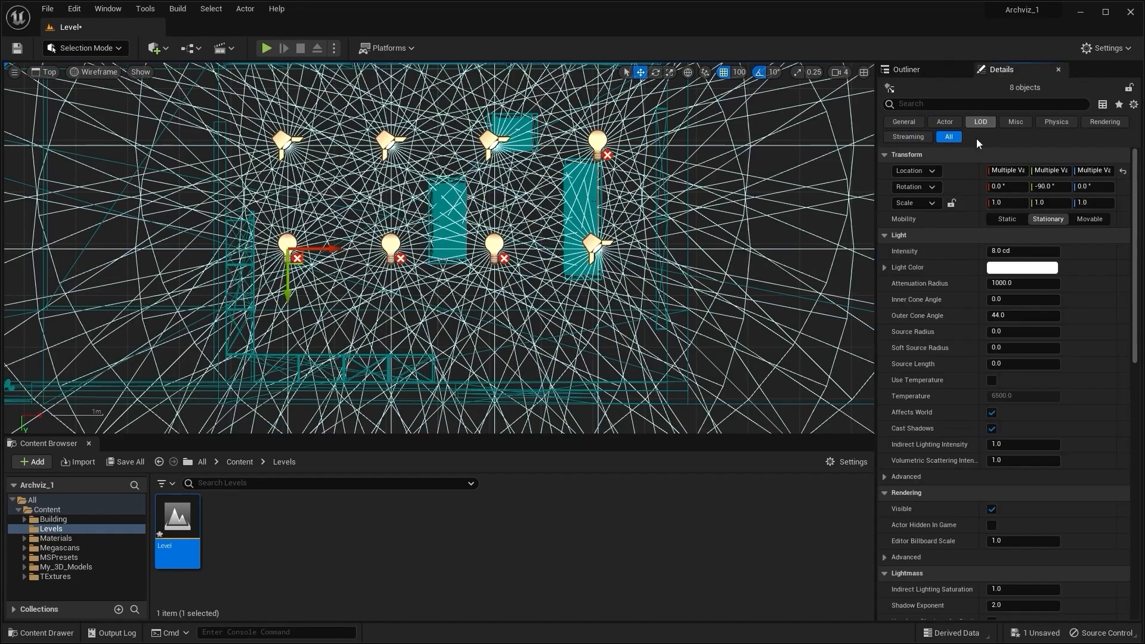
click(1089, 220)
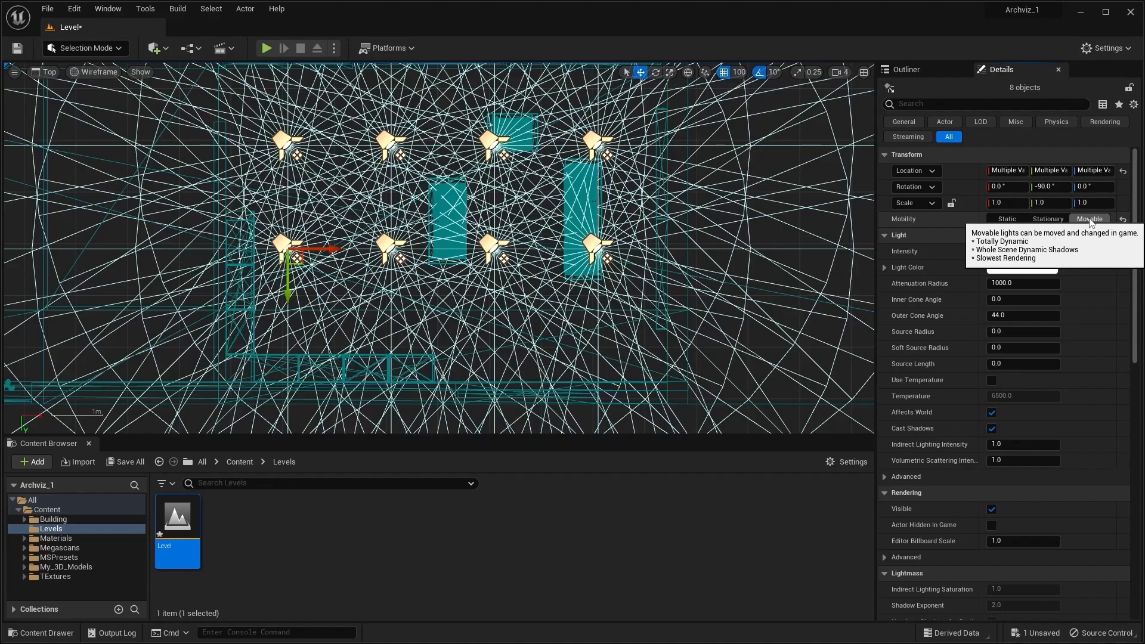
click(925, 74)
Step: Switch to the Perspective view and raise the eight selected spotlights to the living room ceiling with grid snapping turned off
right_drag(590, 303, 611, 328)
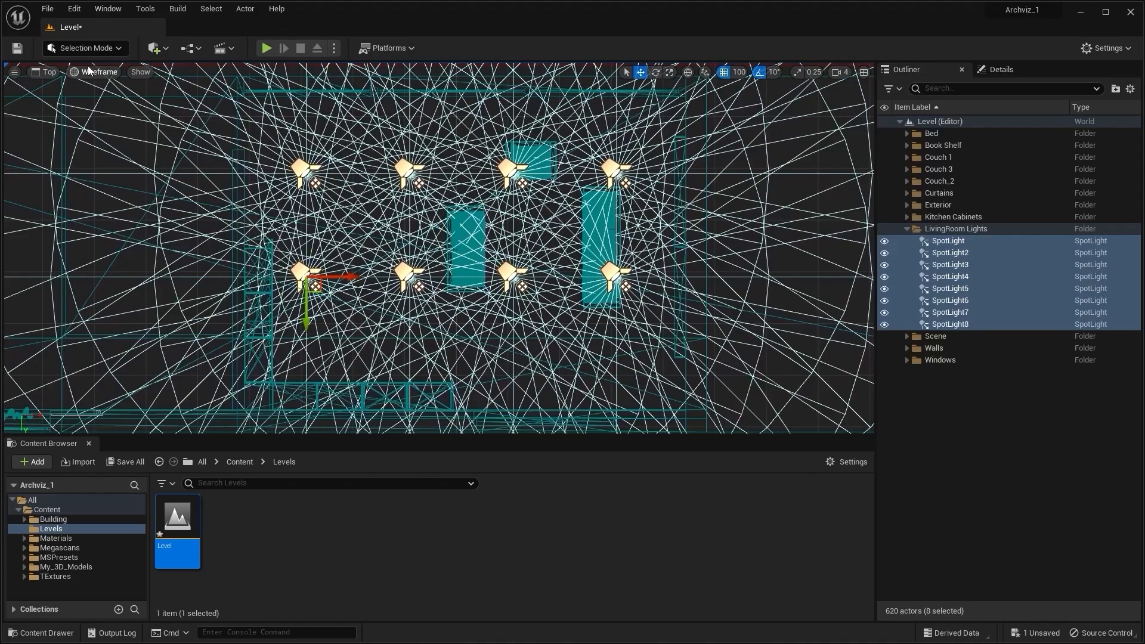
click(45, 73)
click(72, 92)
right_drag(402, 297, 475, 282)
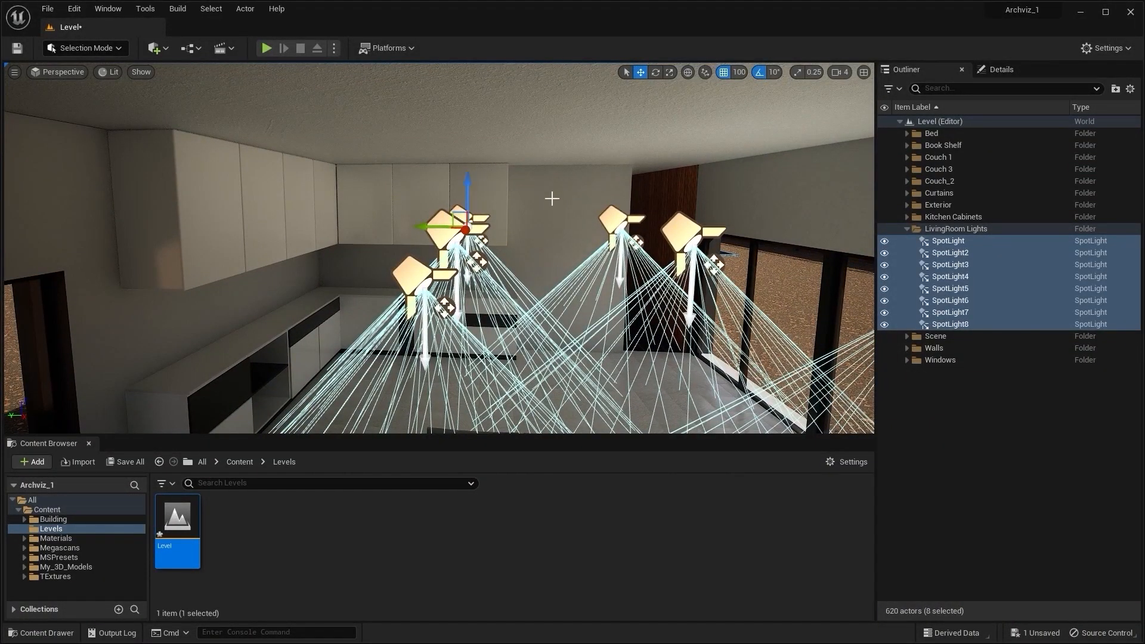
right_drag(469, 201, 522, 189)
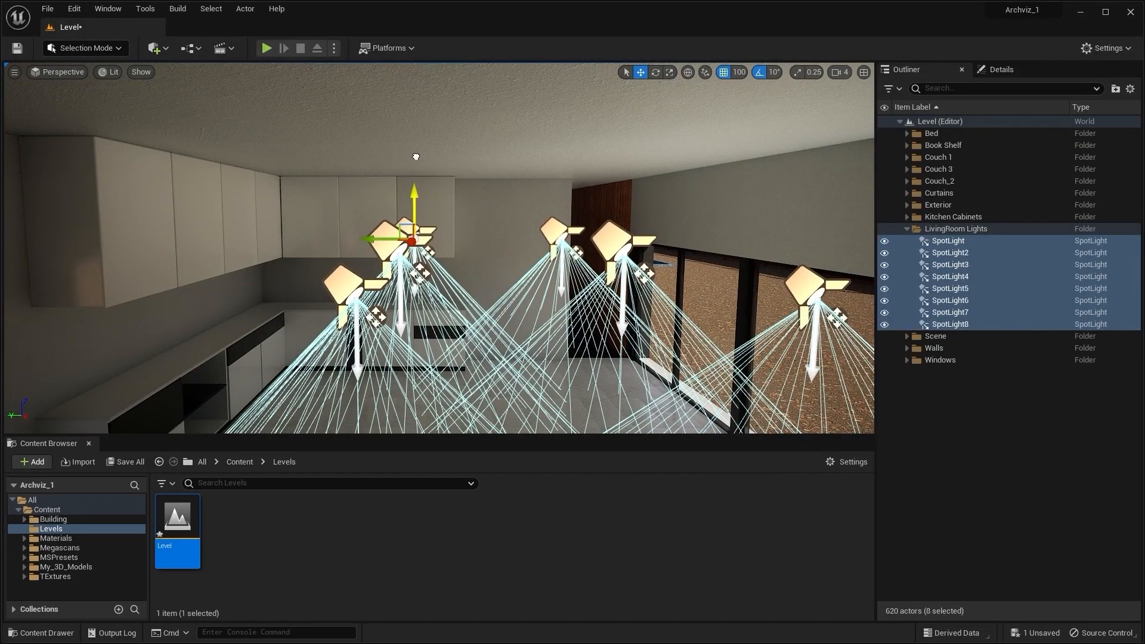
drag(416, 124, 417, 107)
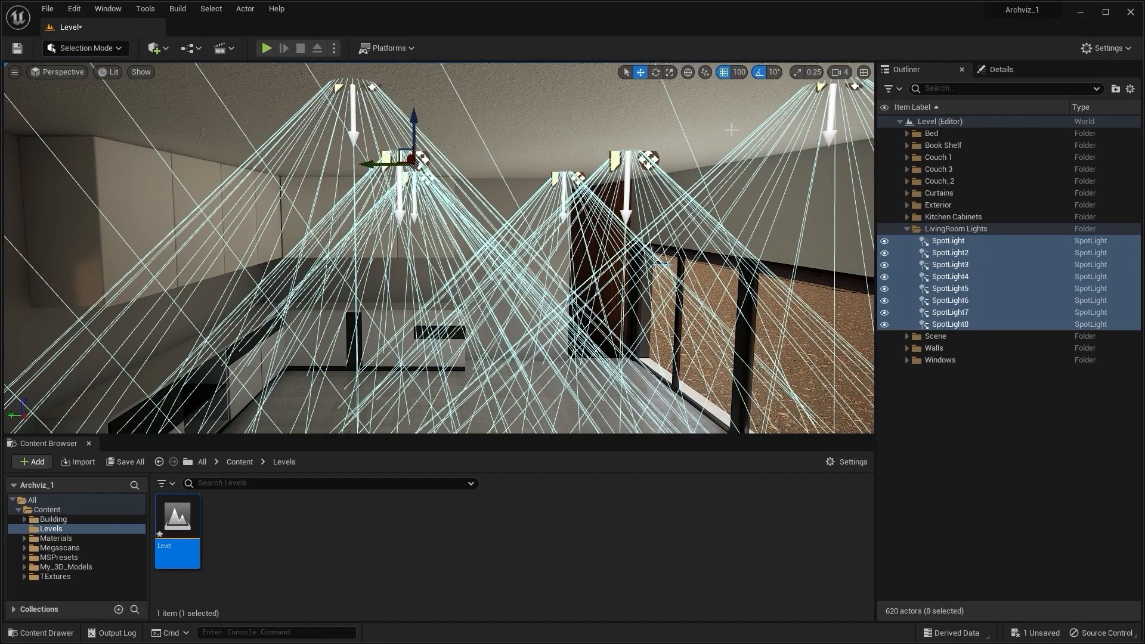
key(ctrl+z)
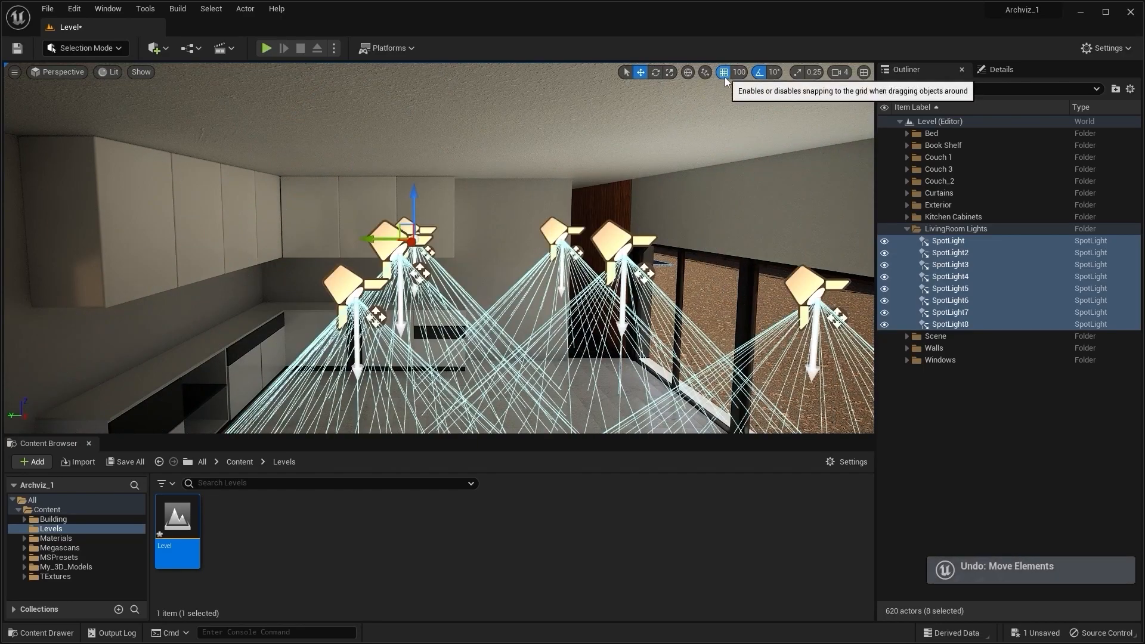
shift+drag(409, 194, 408, 128)
right_drag(414, 197, 456, 182)
mouse_move(346, 182)
mouse_down()
mouse_move(345, 144)
mouse_move(346, 163)
mouse_up()
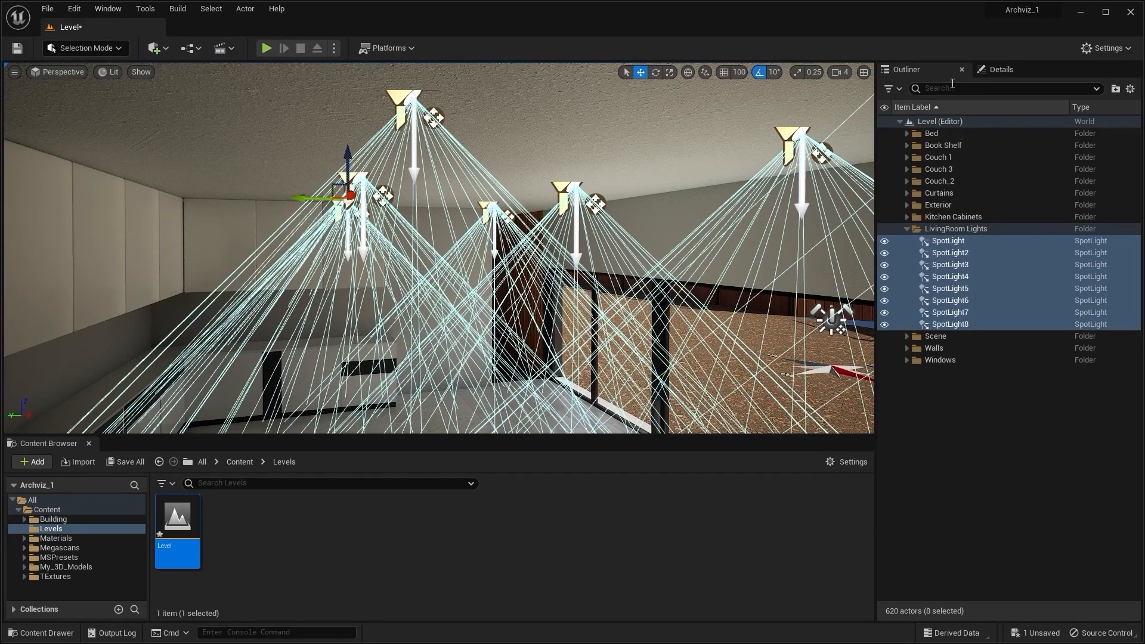
Step: Set the intensity of all eight spotlights to 100 cd and check the lighting around the couches
click(1000, 71)
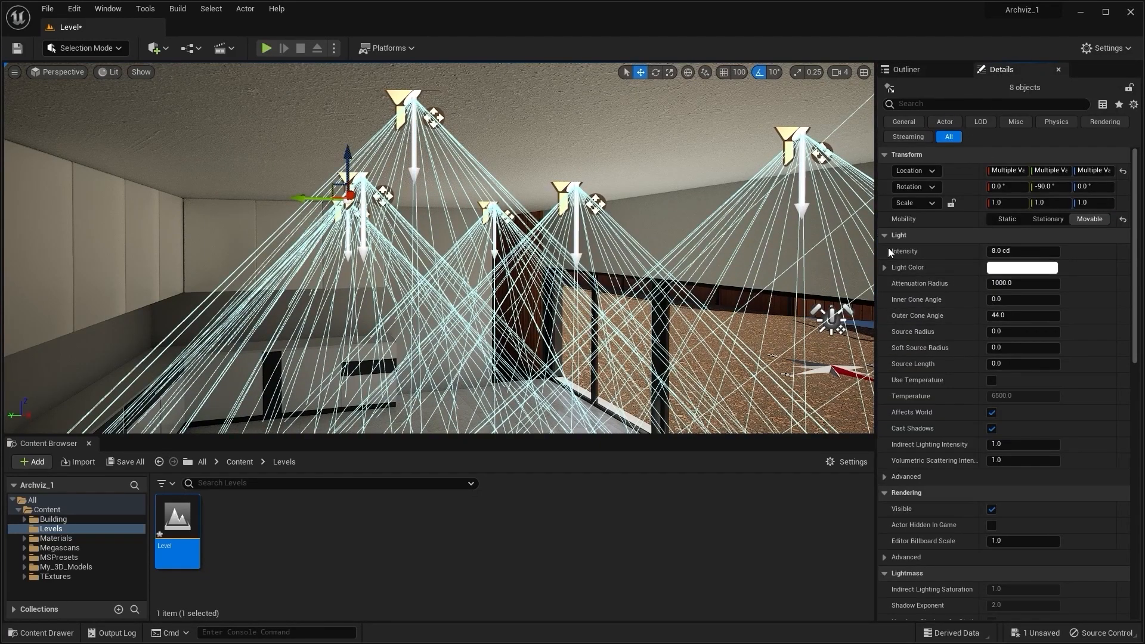
click(925, 71)
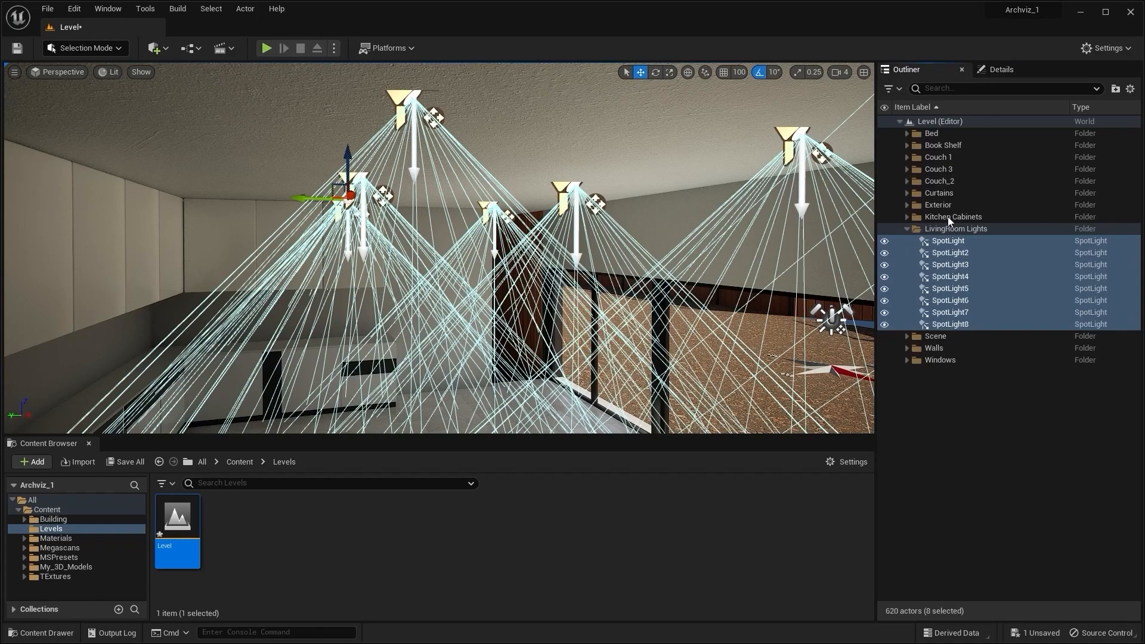
click(1003, 68)
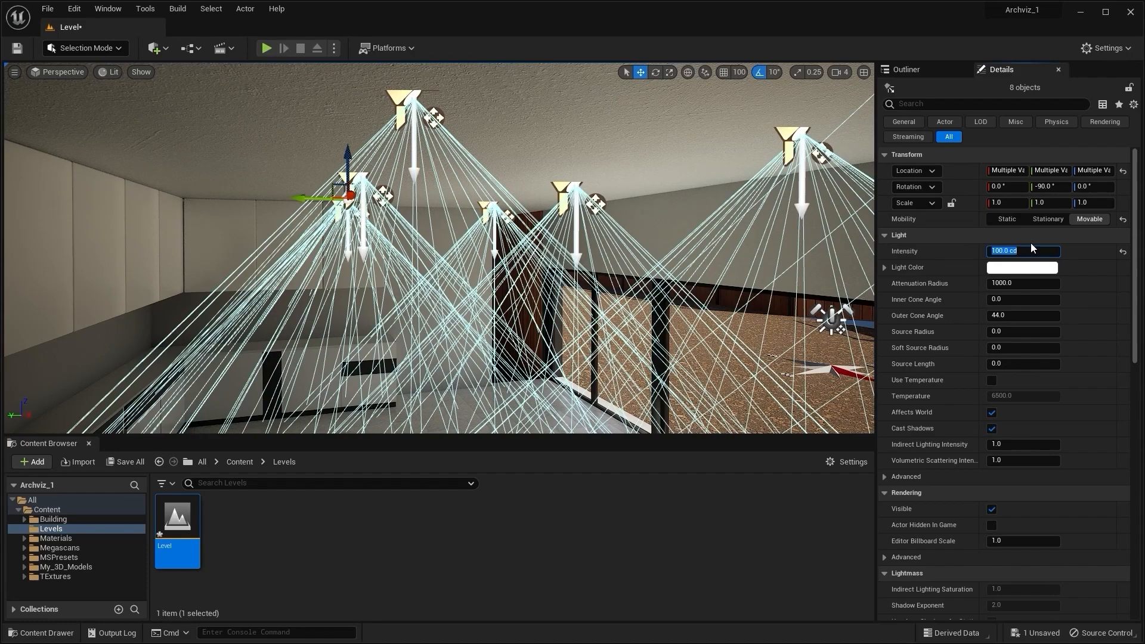
right_drag(730, 263, 662, 292)
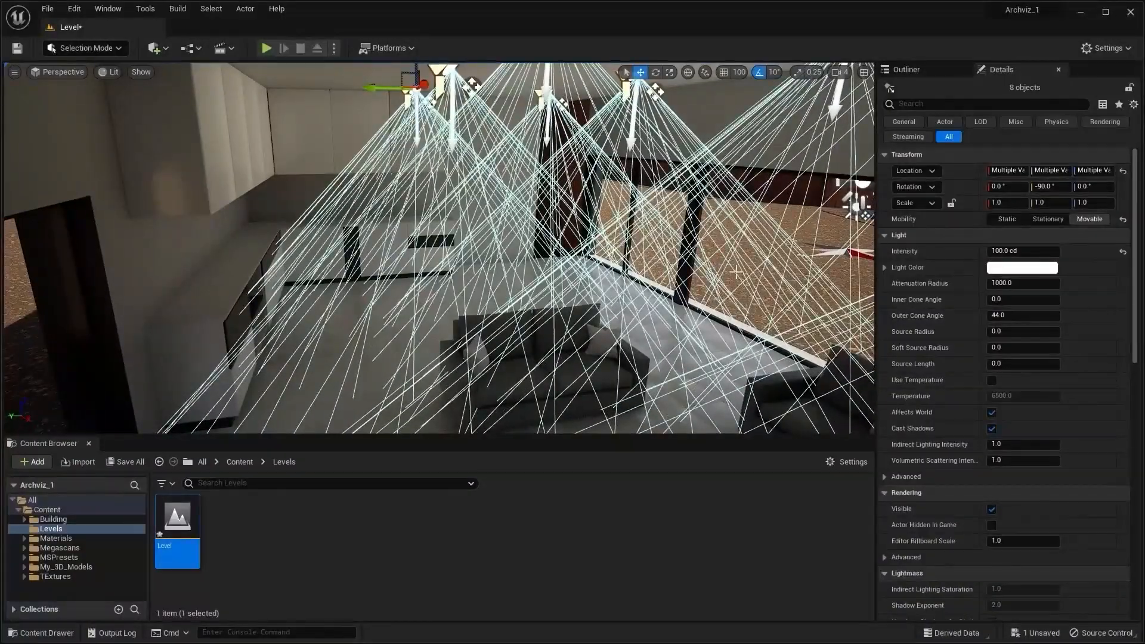
Step: Raise the intensity of the eight spotlights to 10000 cd
click(1001, 251)
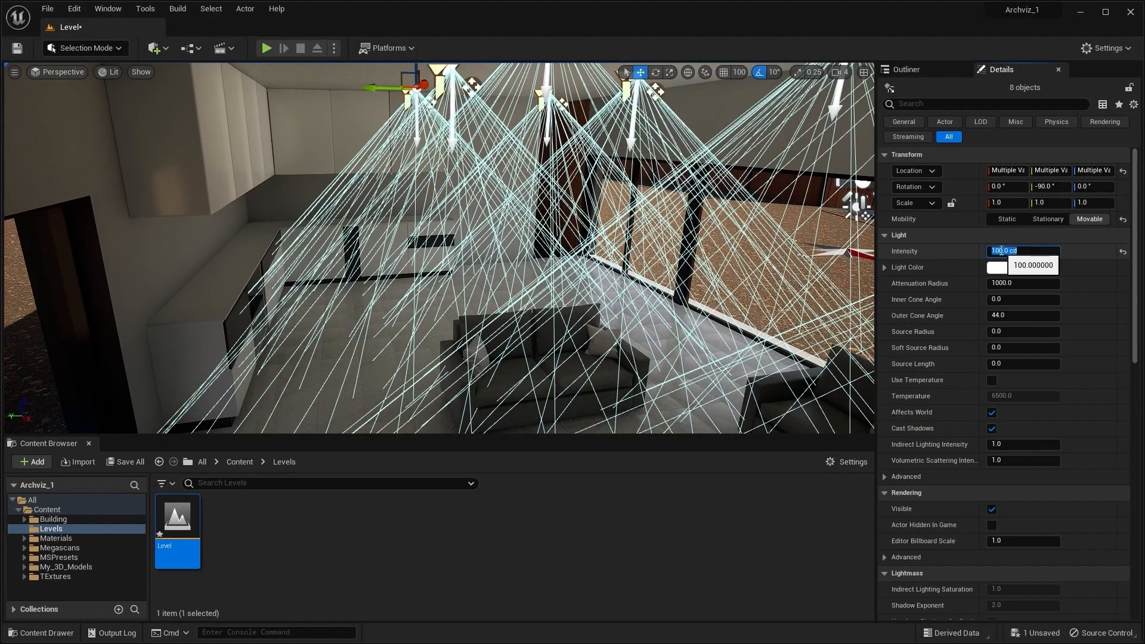
key(Return)
text(10000)
key(Return)
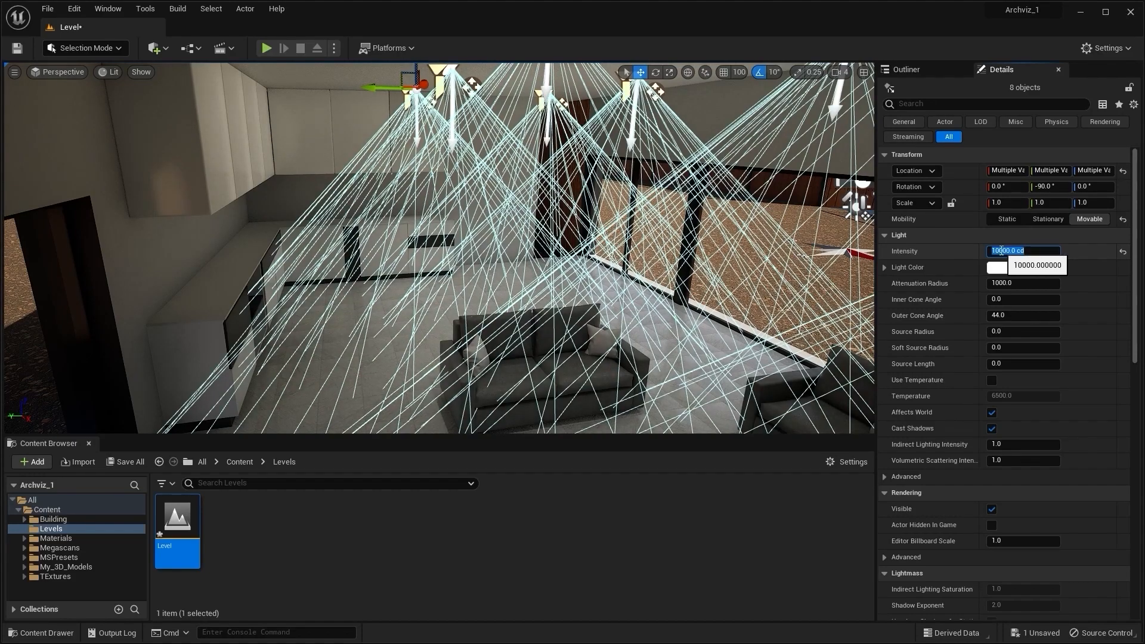
mouse_move(800, 369)
right_down()
mouse_move(800, 310)
mouse_move(800, 417)
mouse_move(800, 385)
right_up()
Step: Try an intensity of 100000 cd on the eight spotlights and inspect the living room lighting
click(1007, 251)
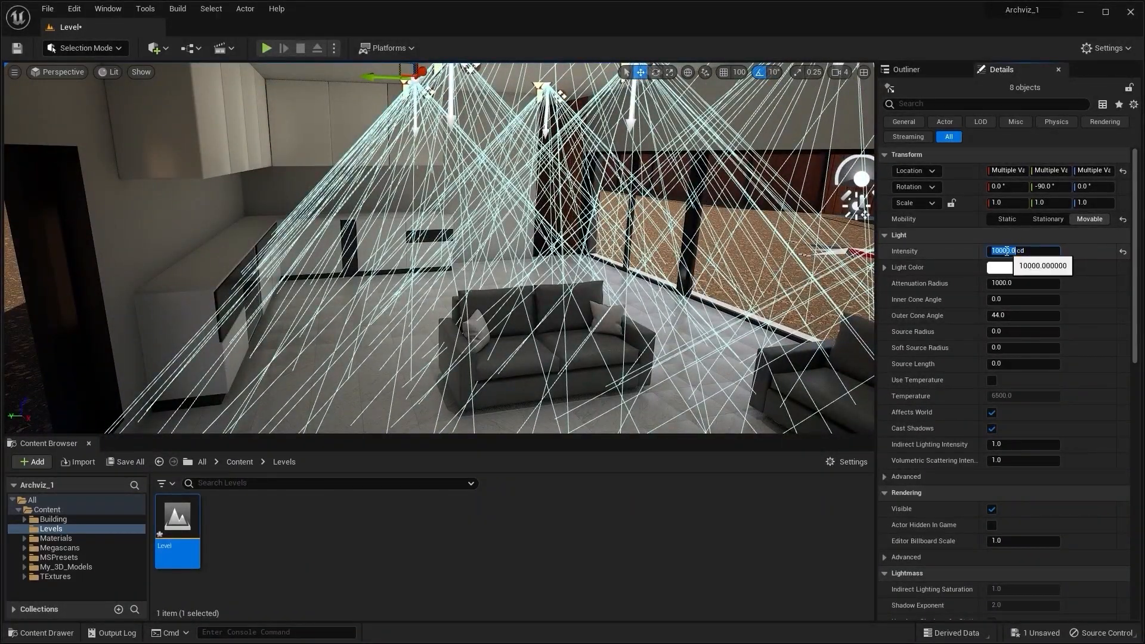
text(0)
key(Return)
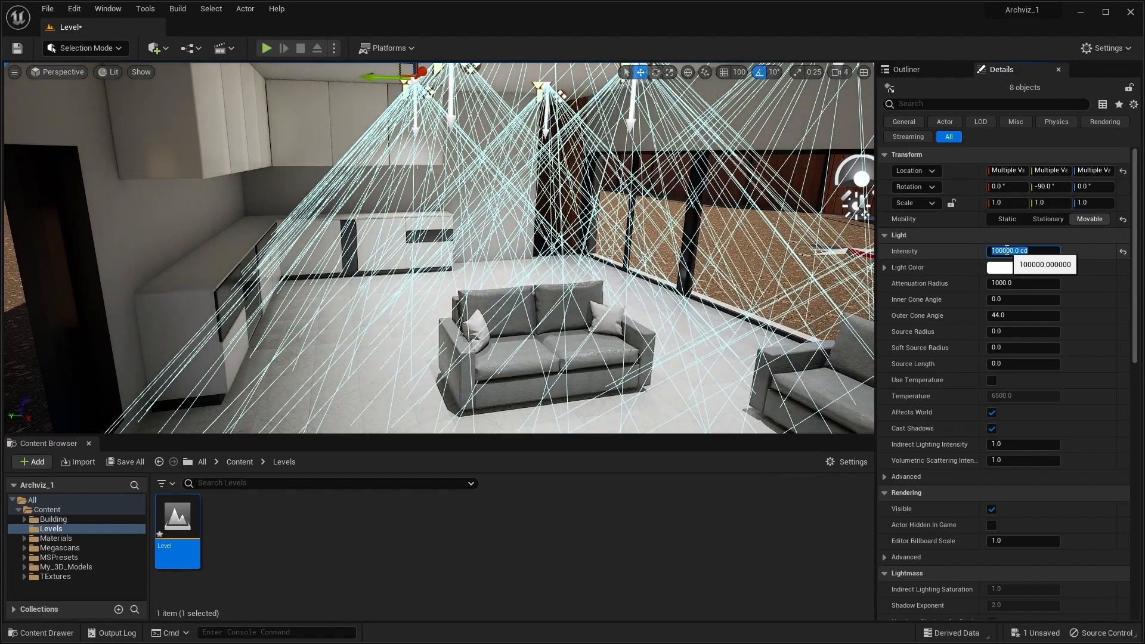
right_drag(539, 285, 647, 265)
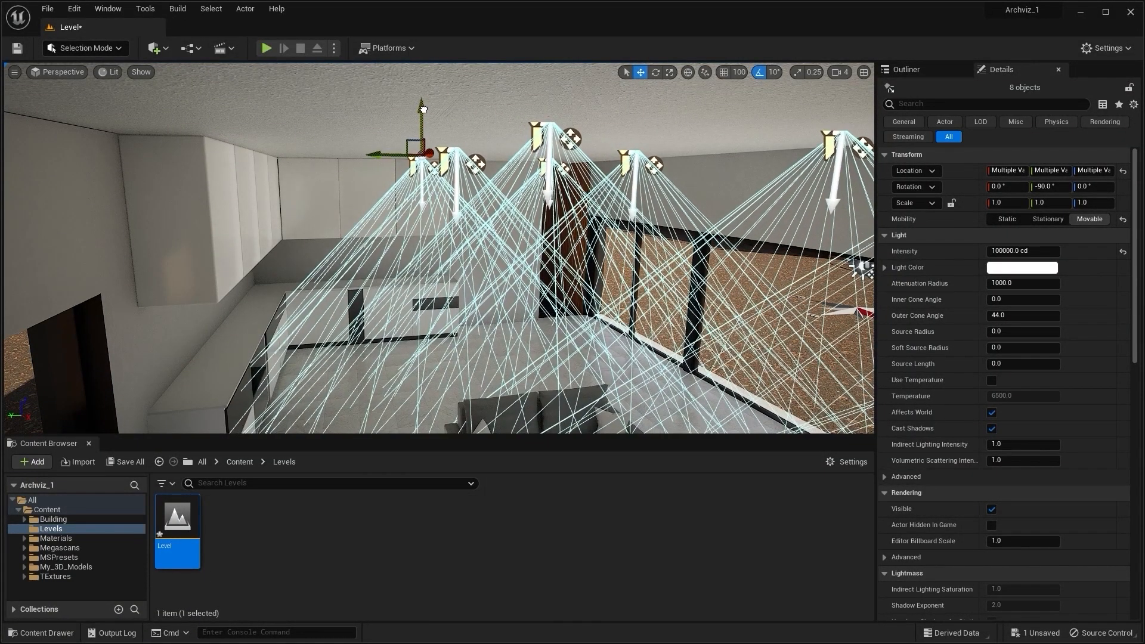
mouse_move(557, 319)
right_down()
mouse_move(557, 345)
mouse_move(573, 349)
mouse_move(558, 319)
right_up()
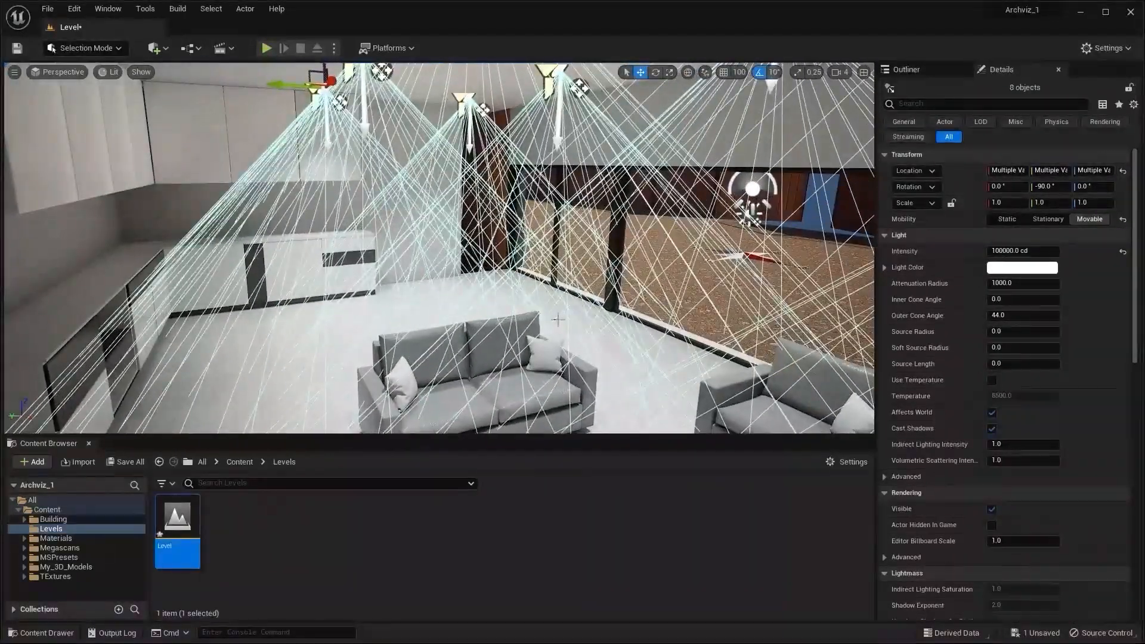
Step: Set the intensity of the eight spotlights back to 10000 cd and deselect them
click(1003, 251)
text(10)
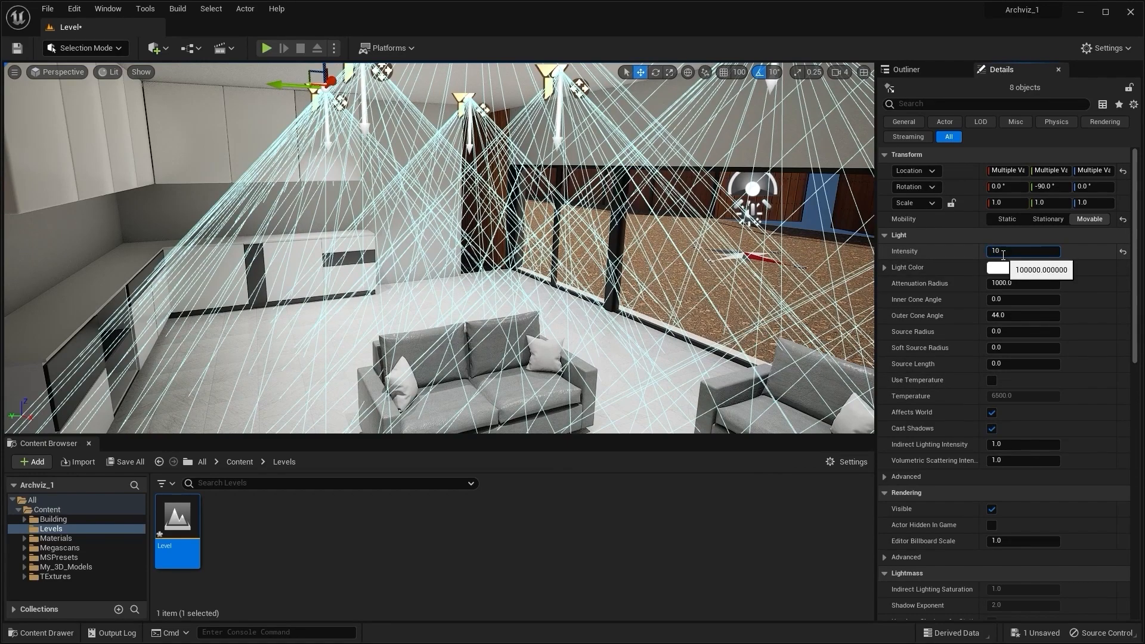
key(Return)
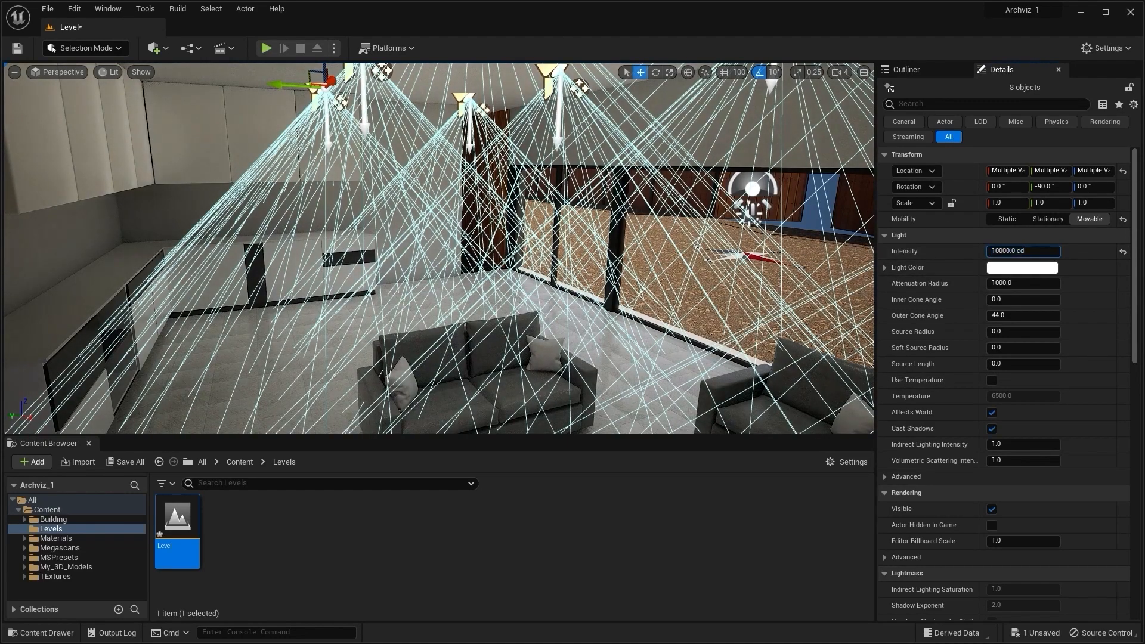
right_drag(656, 286, 792, 304)
key(Escape)
Step: Frame the couches and window wall and render the view in Path Tracing mode
right_drag(537, 268, 333, 244)
mouse_move(437, 193)
right_down()
mouse_move(415, 204)
mouse_move(437, 194)
right_up()
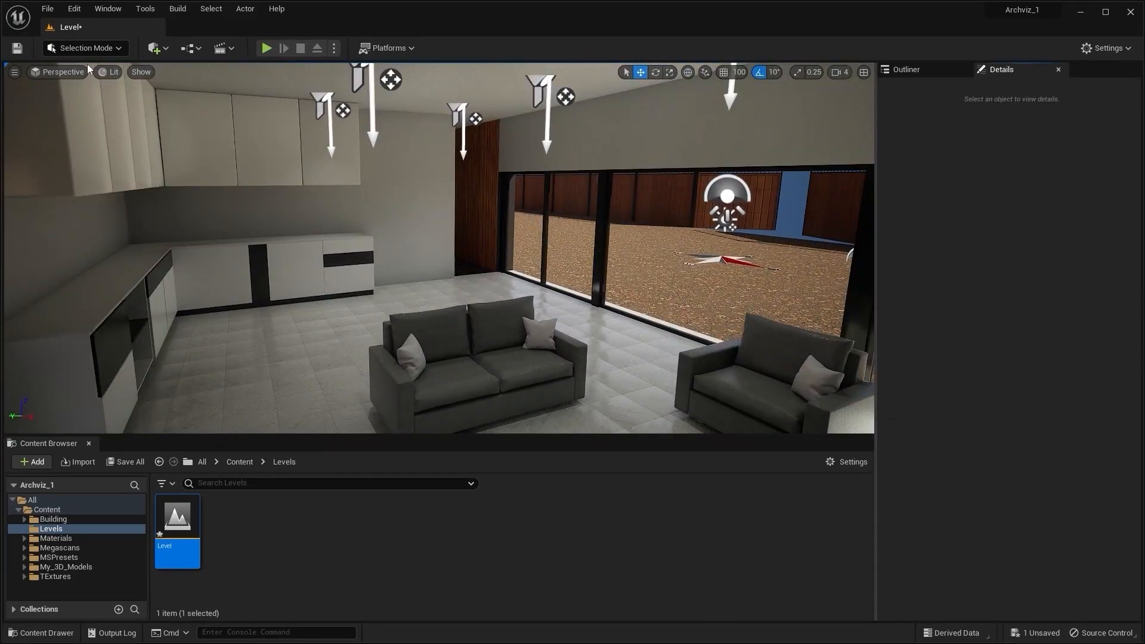
click(109, 71)
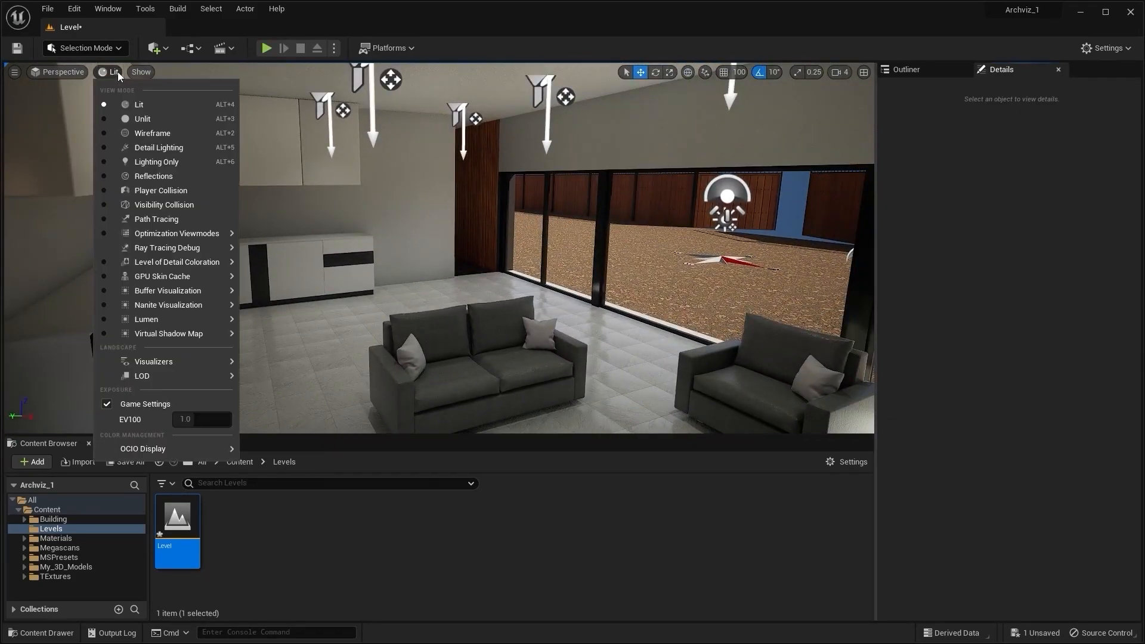
click(160, 220)
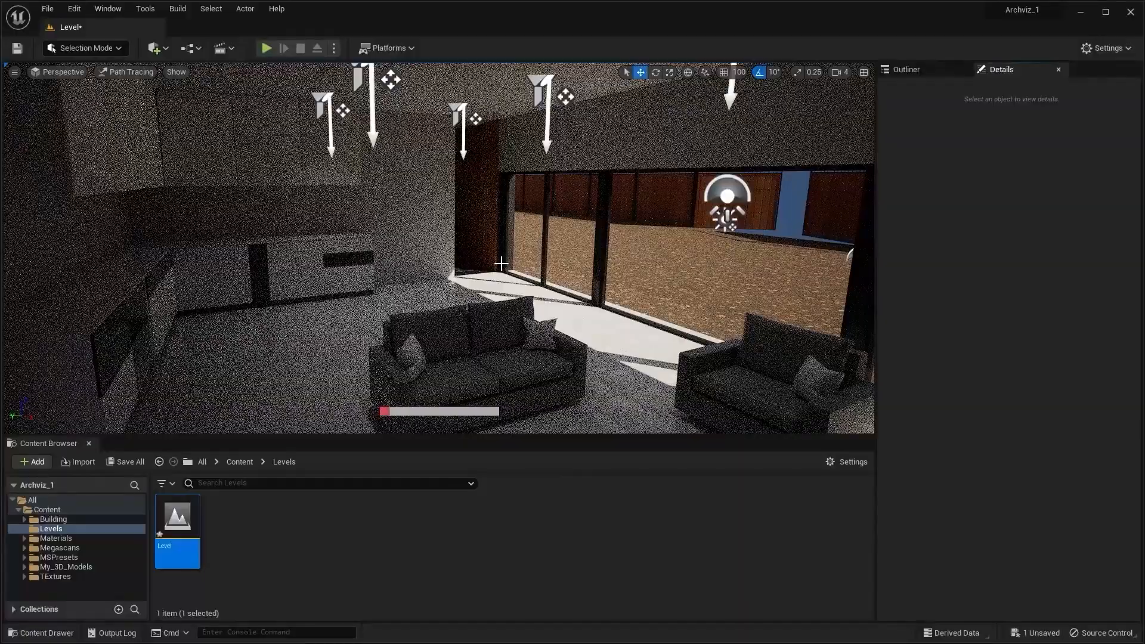
scroll(439, 247, down, 2)
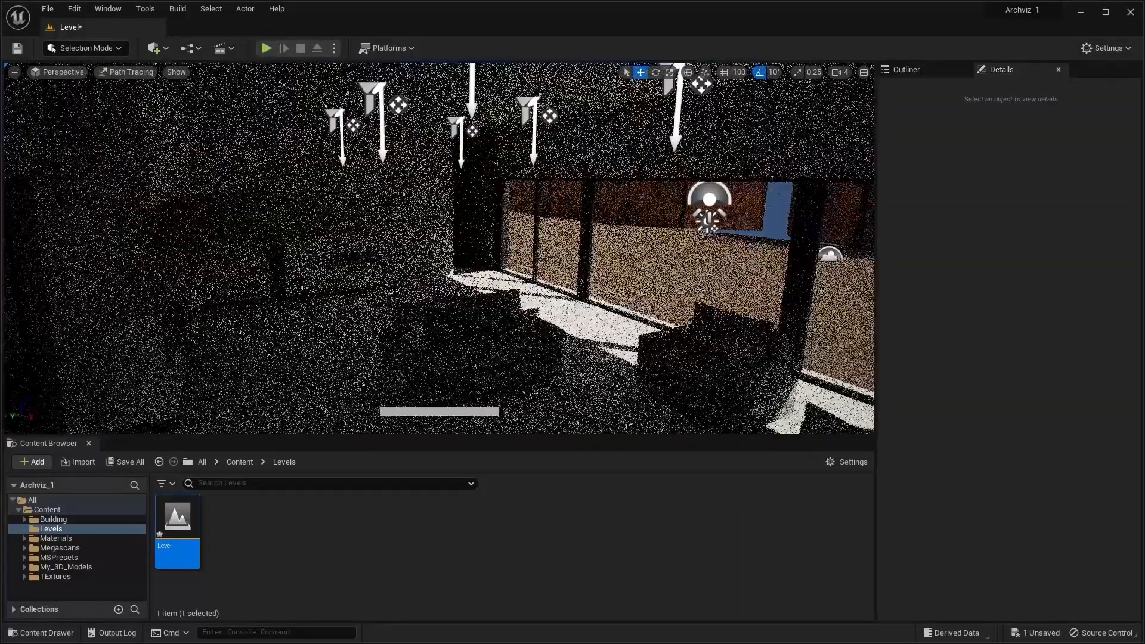
mouse_move(438, 248)
right_down()
mouse_move(439, 265)
mouse_move(438, 247)
right_up()
scroll(511, 233, up, 1)
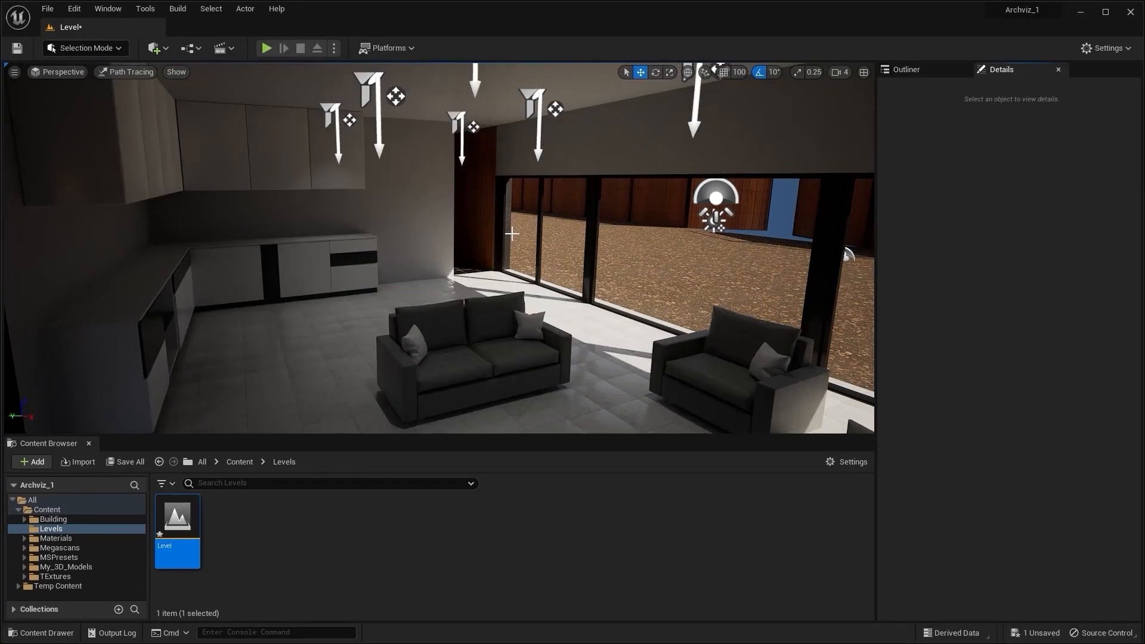
Step: Increase the exposure compensation of the PostProcessVolume in the Scene folder to brighten the room
click(912, 69)
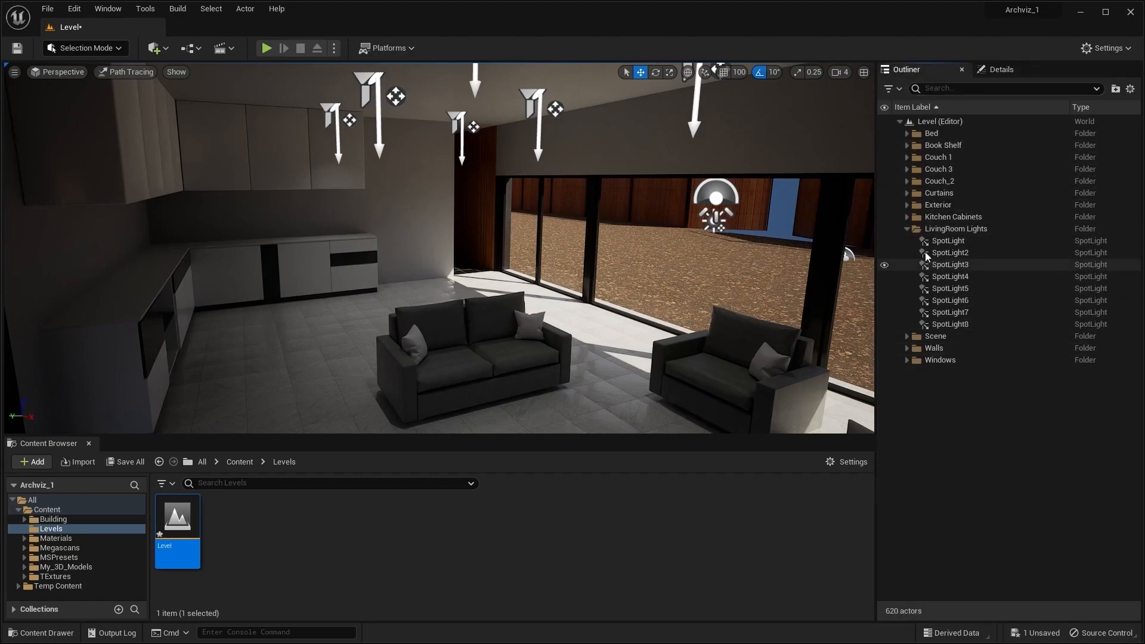
click(905, 336)
click(975, 361)
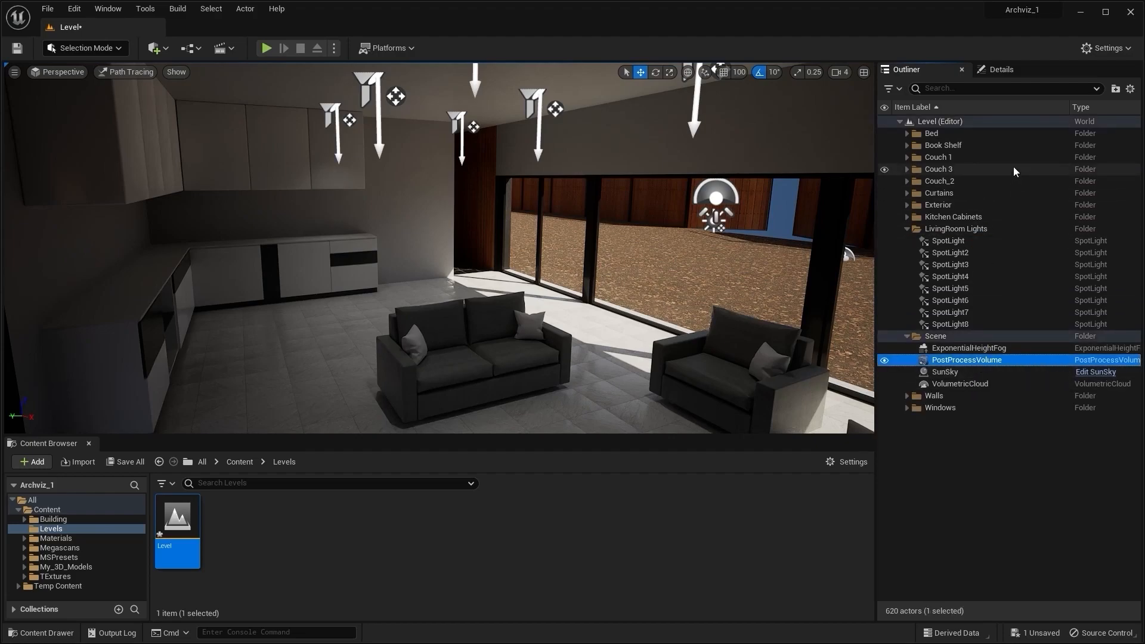
click(1000, 69)
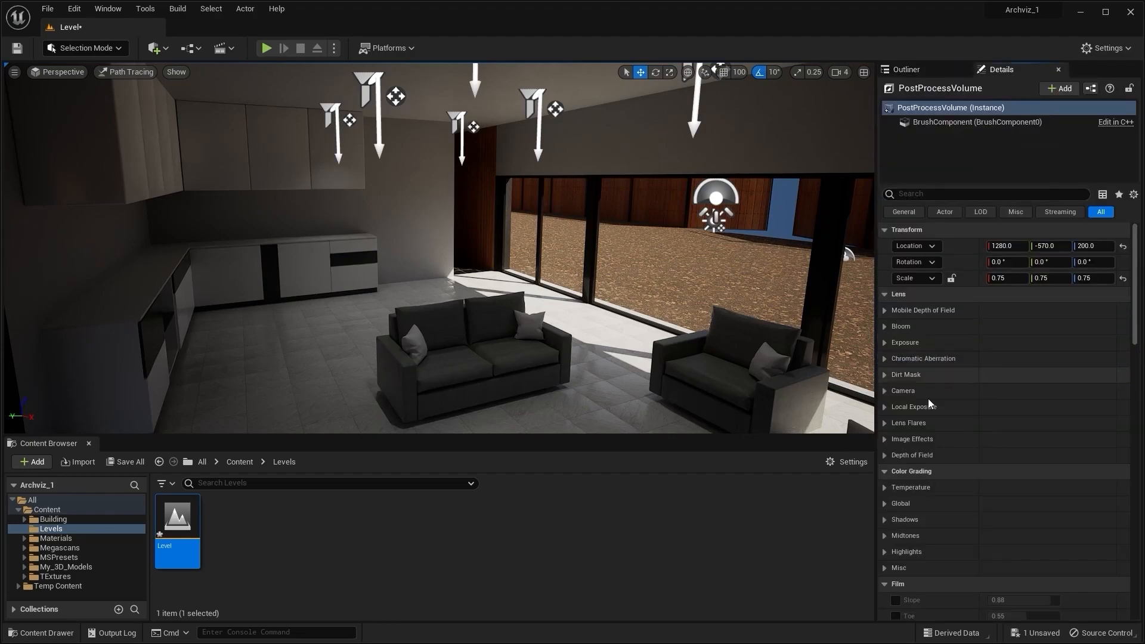
click(888, 342)
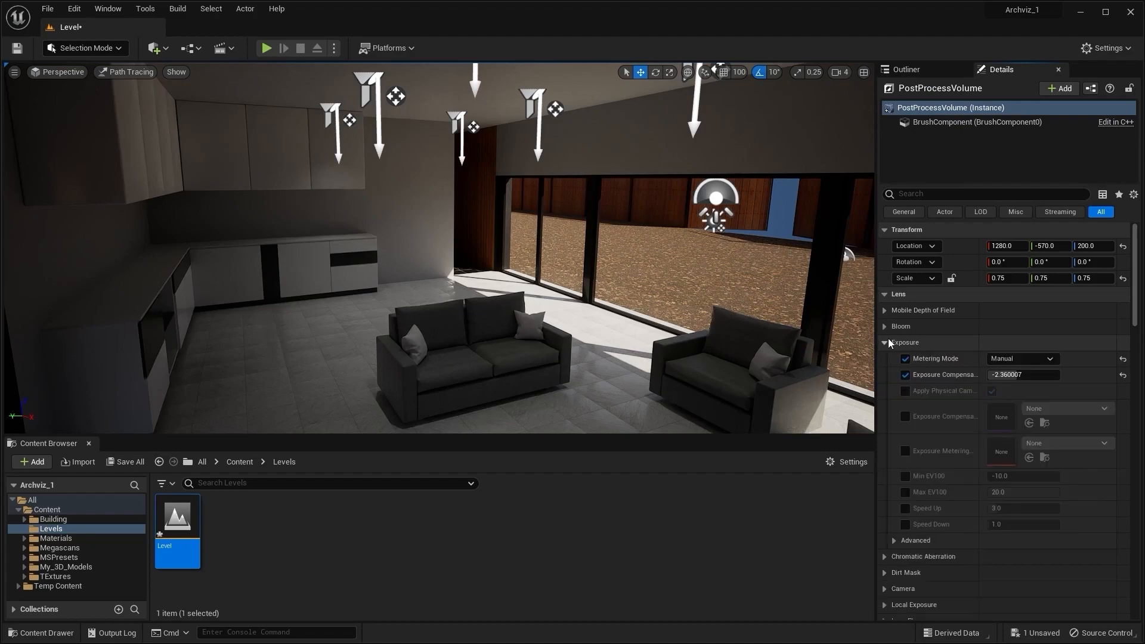
click(1013, 375)
mouse_move(1013, 374)
mouse_down()
mouse_move(1043, 375)
mouse_move(1017, 374)
mouse_up()
click(922, 70)
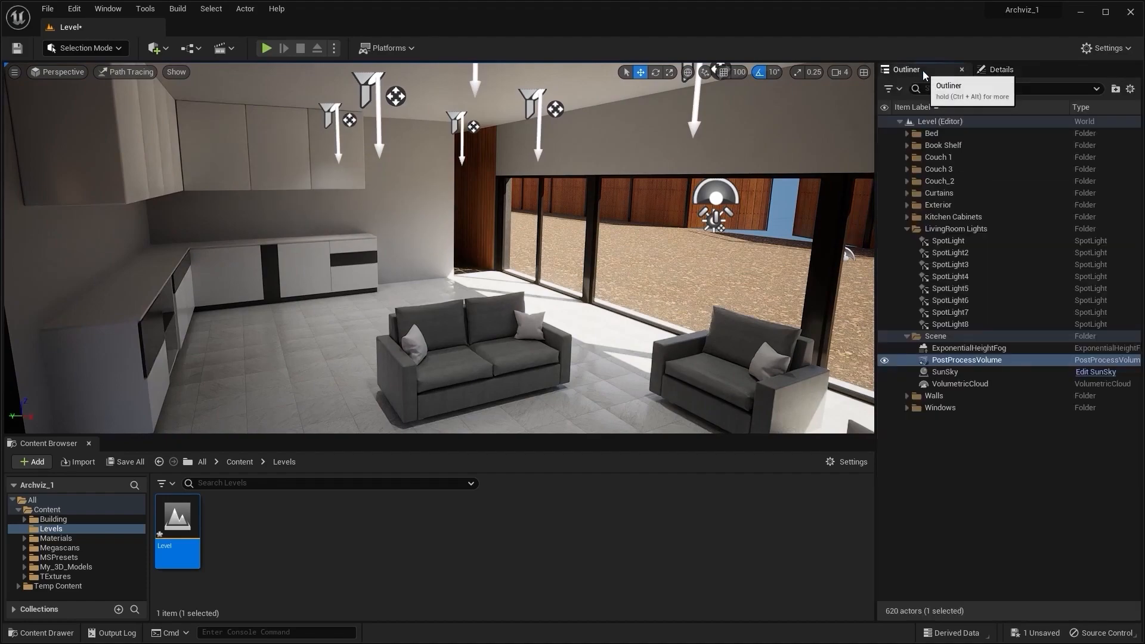
Step: Try an intensity of 20000 cd on all eight LivingRoom Lights spotlights and deselect them to judge the render
click(953, 324)
shift+click(953, 241)
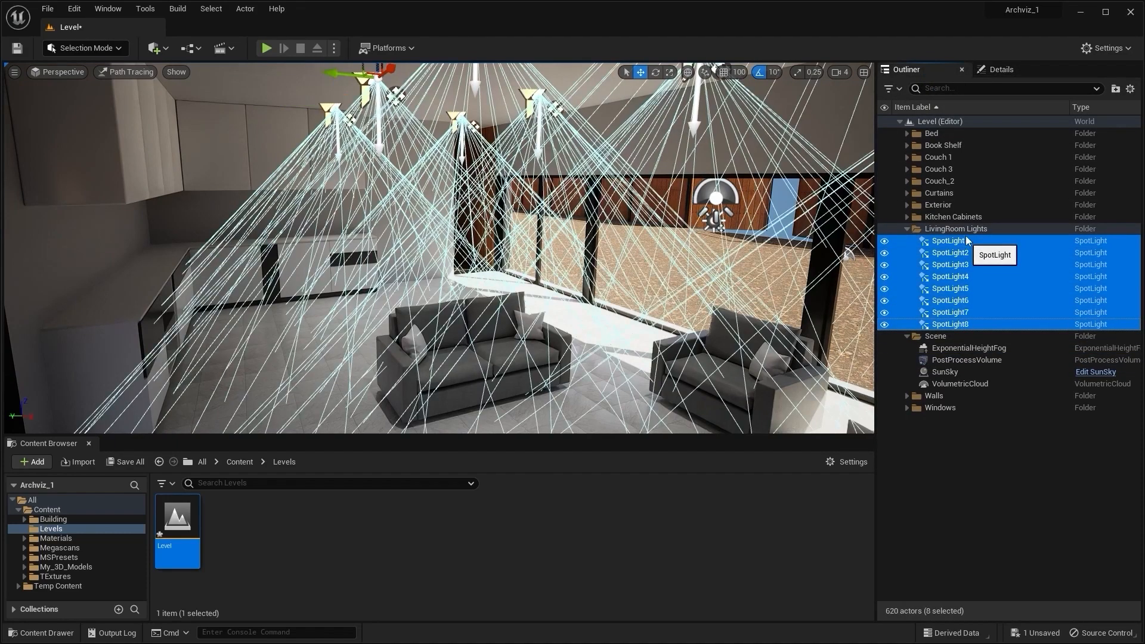
click(996, 71)
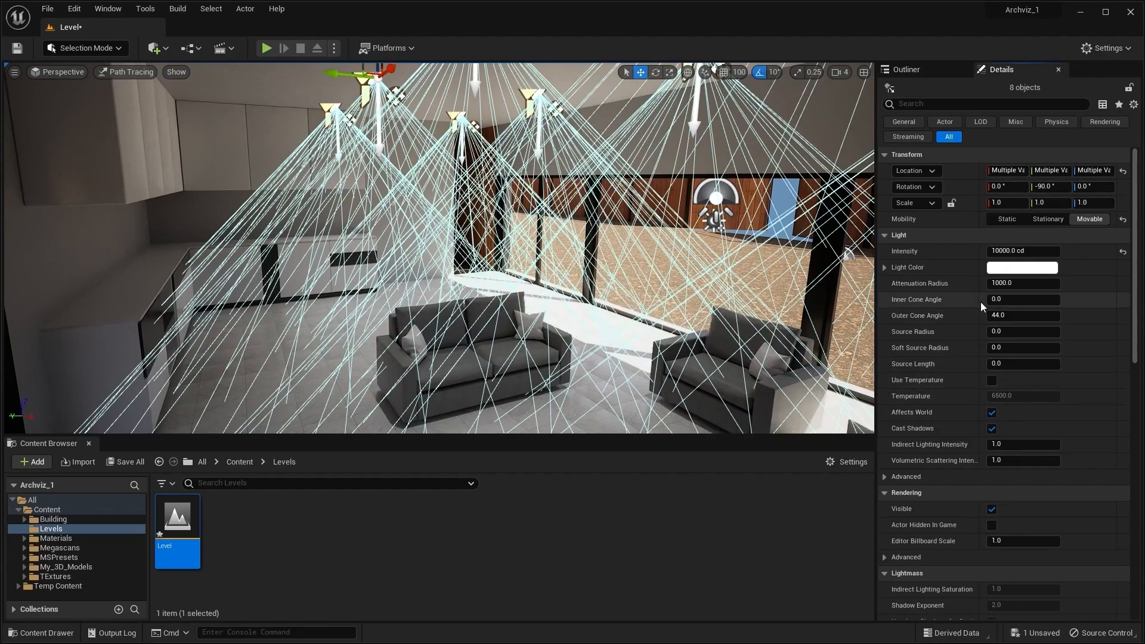
click(1018, 251)
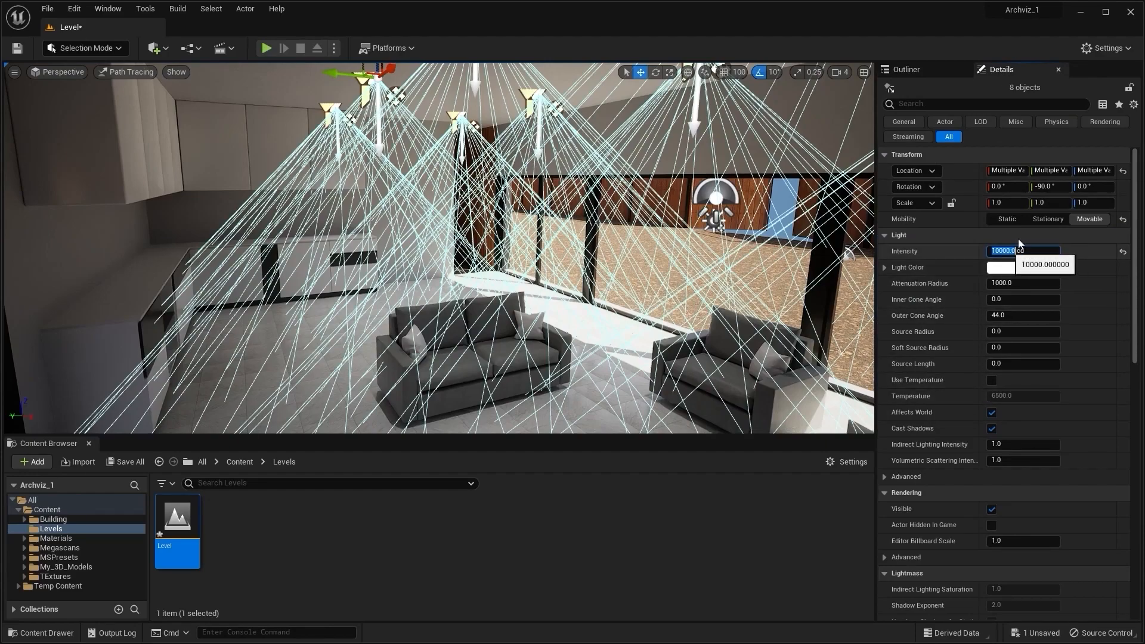
text(20000)
key(Return)
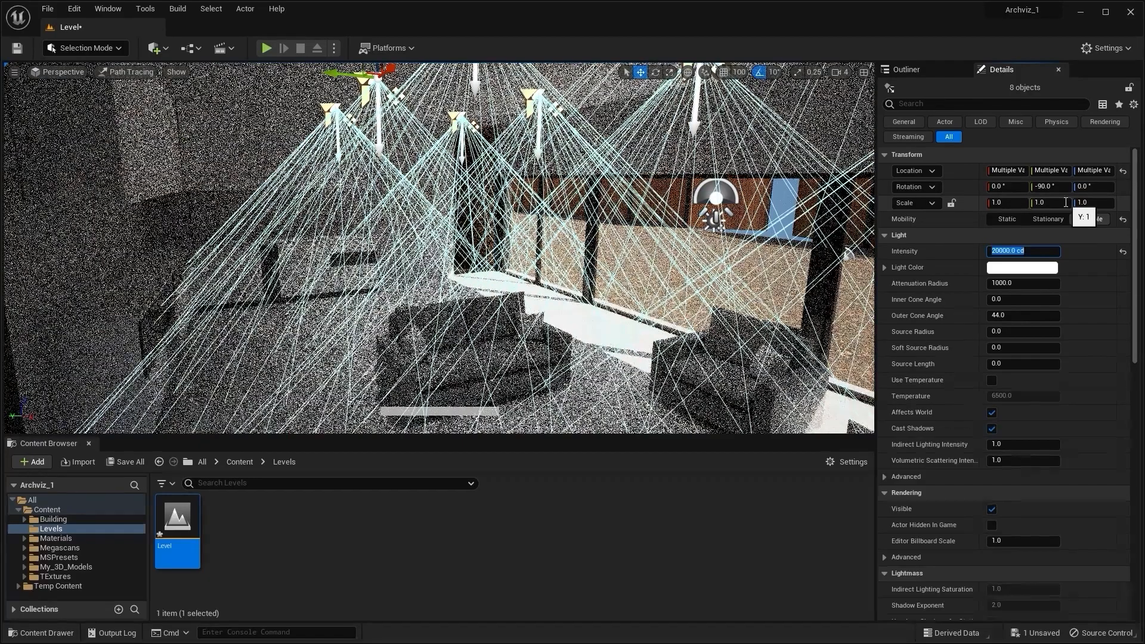
key(Escape)
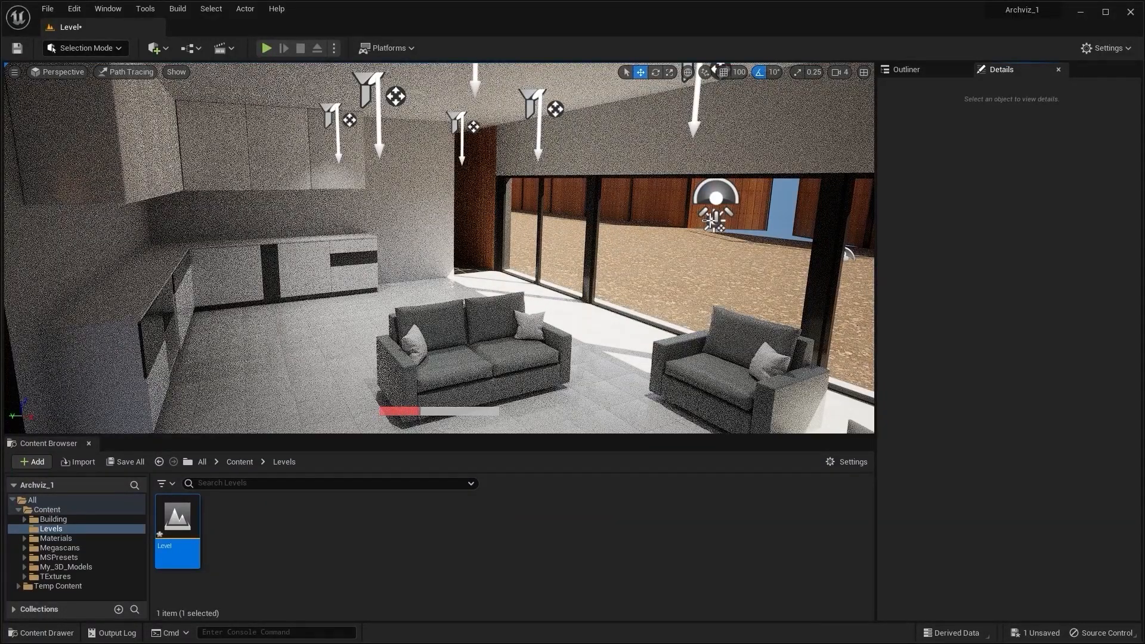
Step: Set the outer cone angle of all eight LivingRoom Lights spotlights to 70 and deselect them
click(936, 69)
click(953, 240)
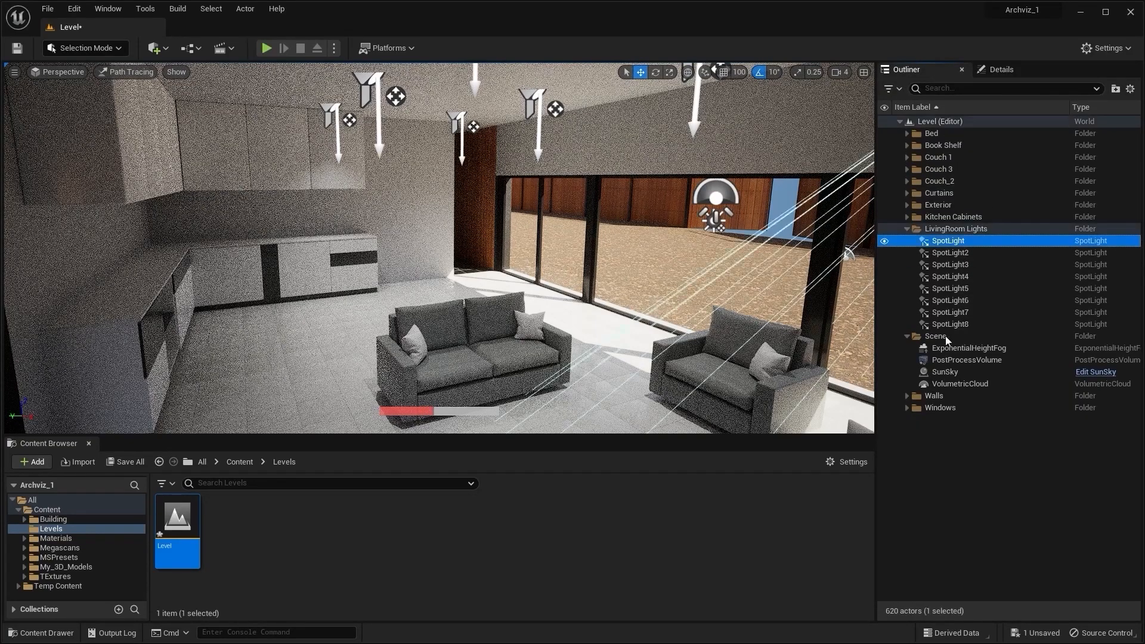
shift+click(956, 324)
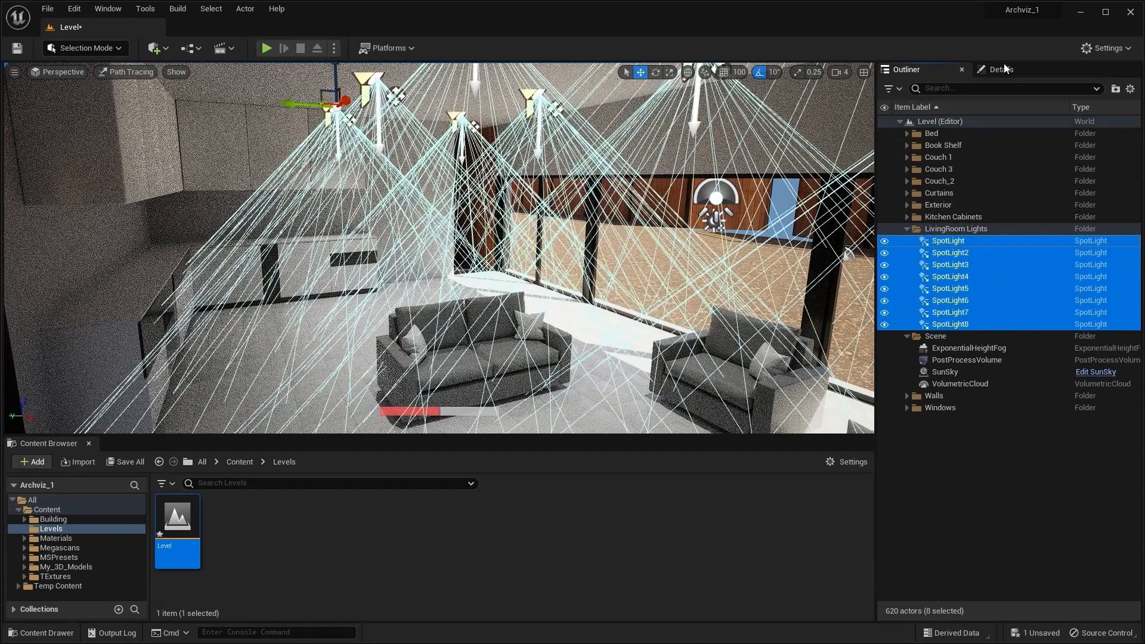
click(1001, 69)
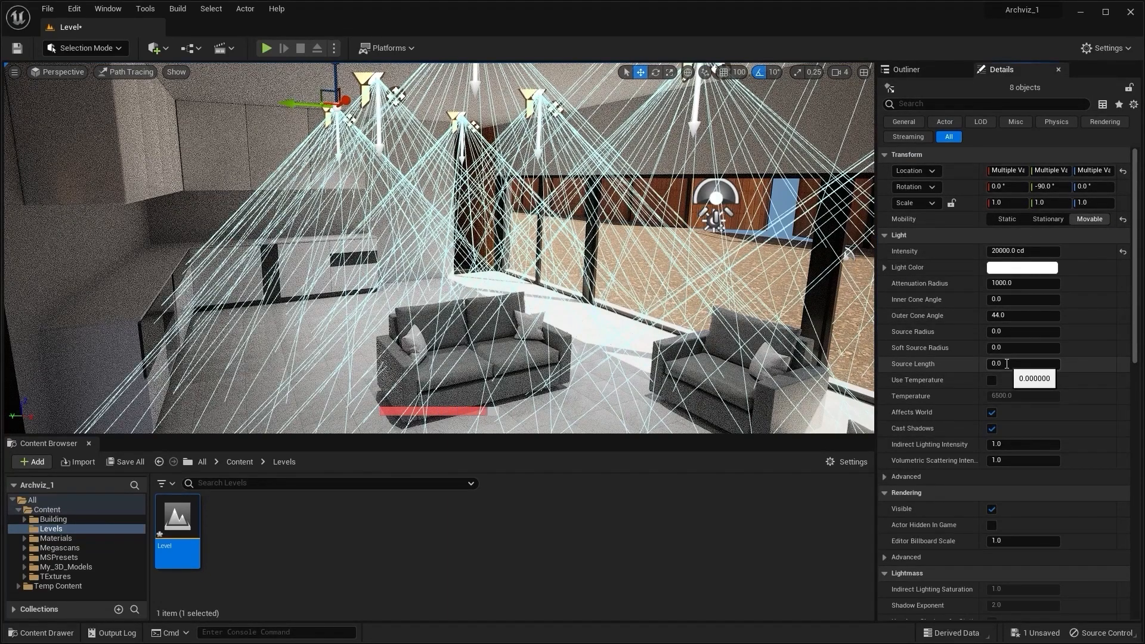
click(1002, 315)
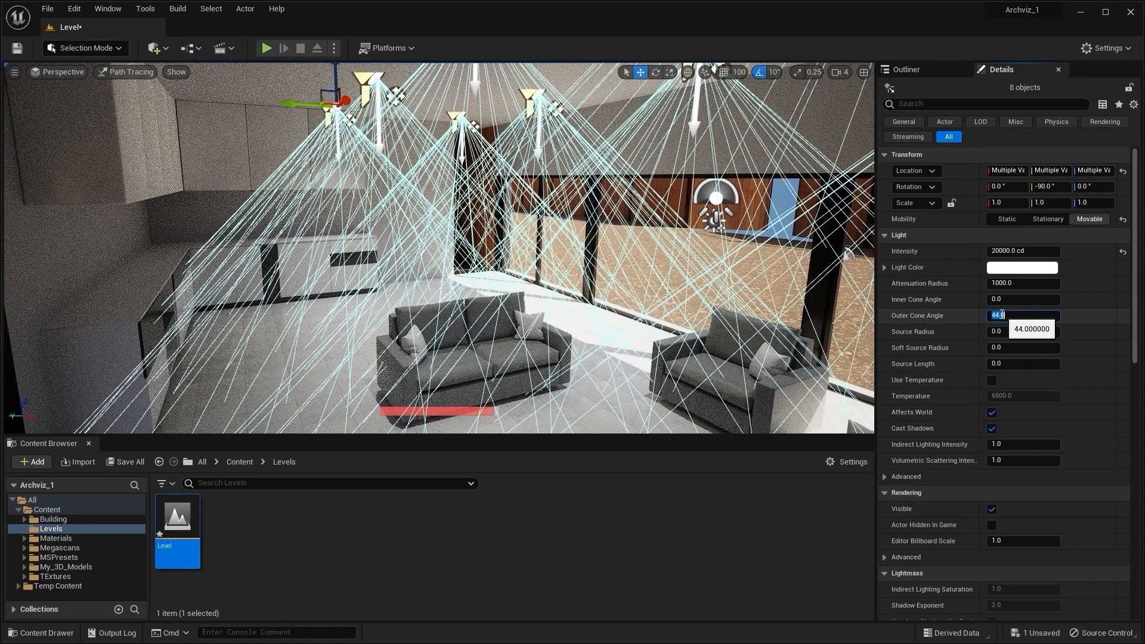
text(70)
key(Return)
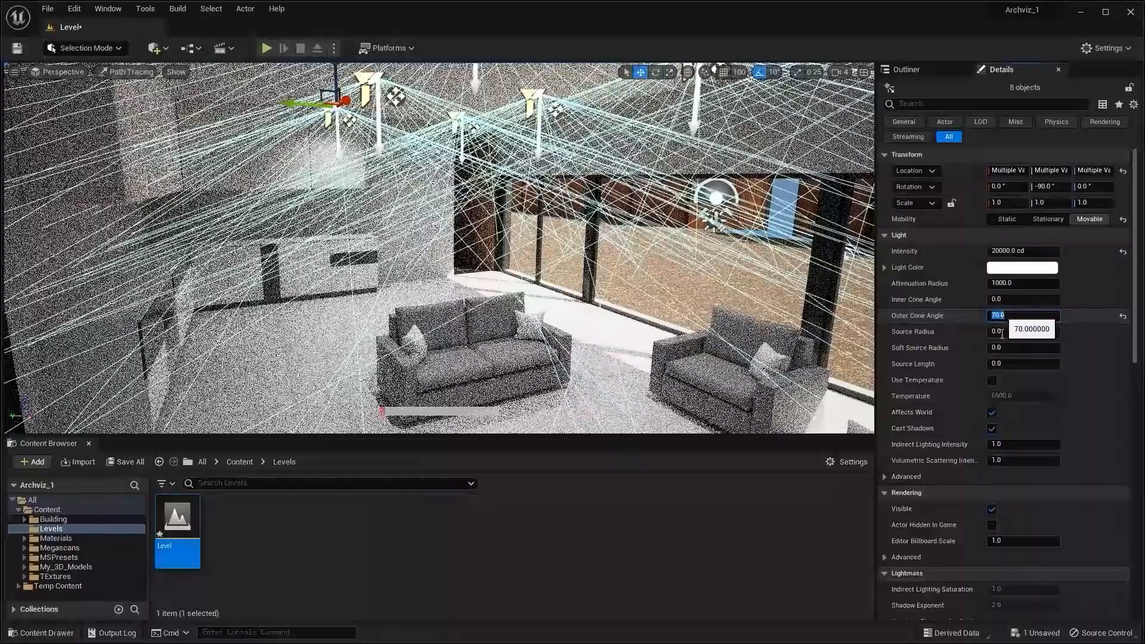
key(Escape)
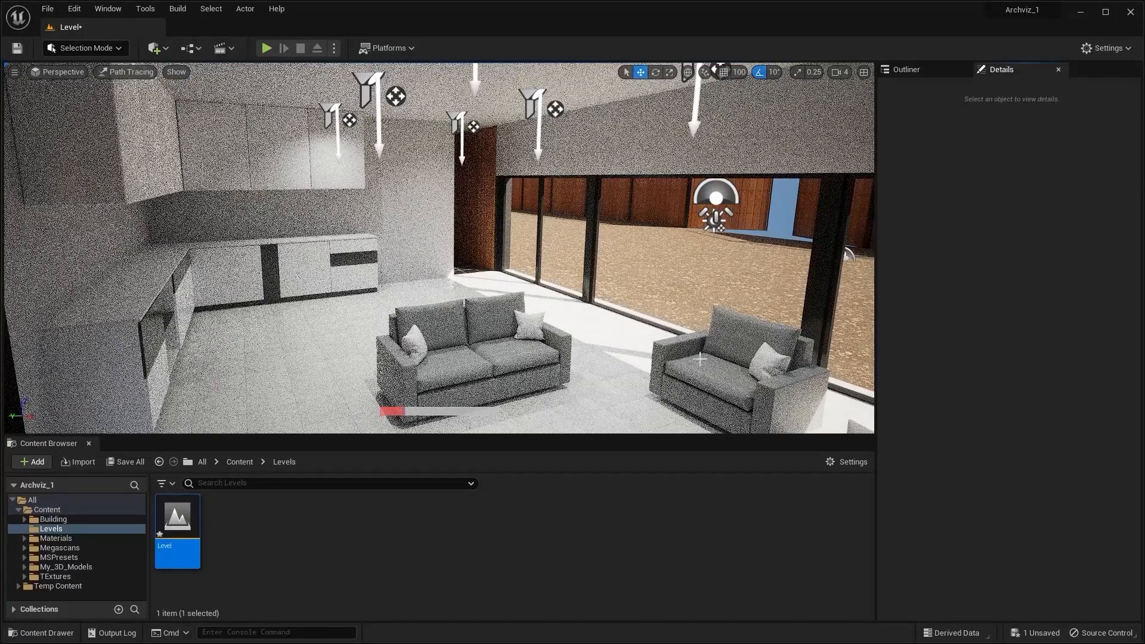
Step: Set the intensity of all eight LivingRoom Lights spotlights to 15000 cd and deselect them
click(913, 75)
click(971, 240)
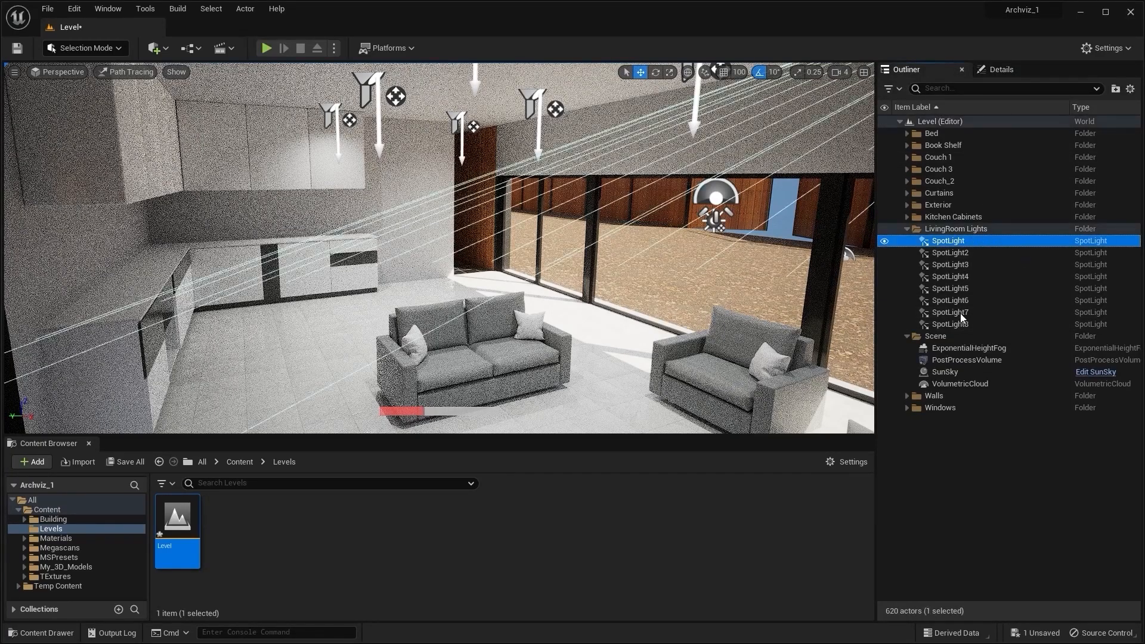
shift+click(955, 324)
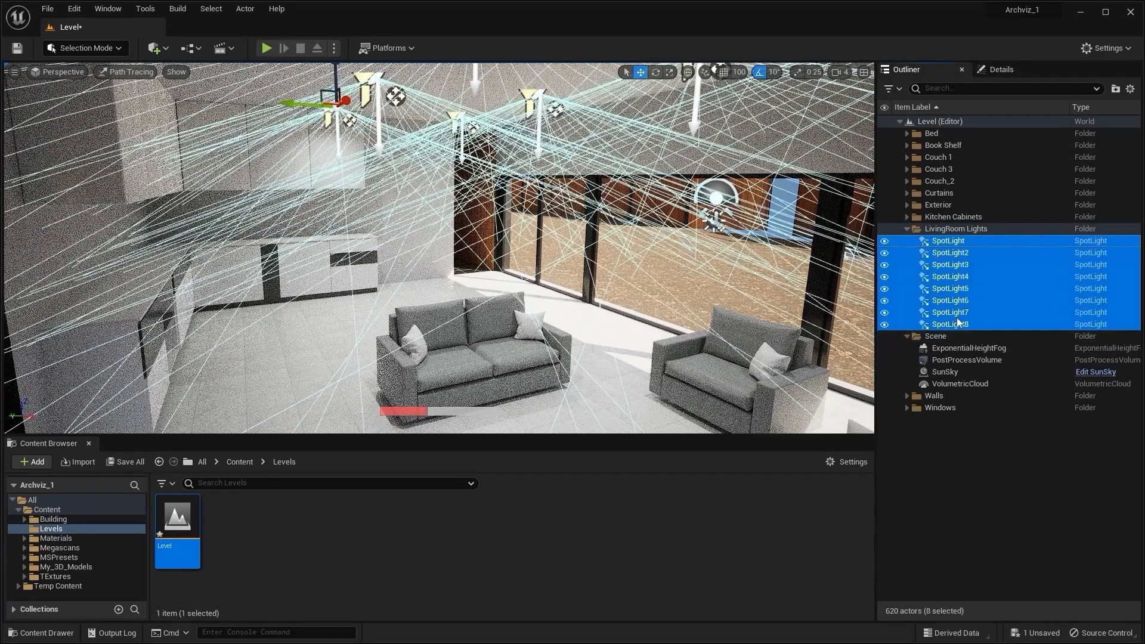
click(1009, 70)
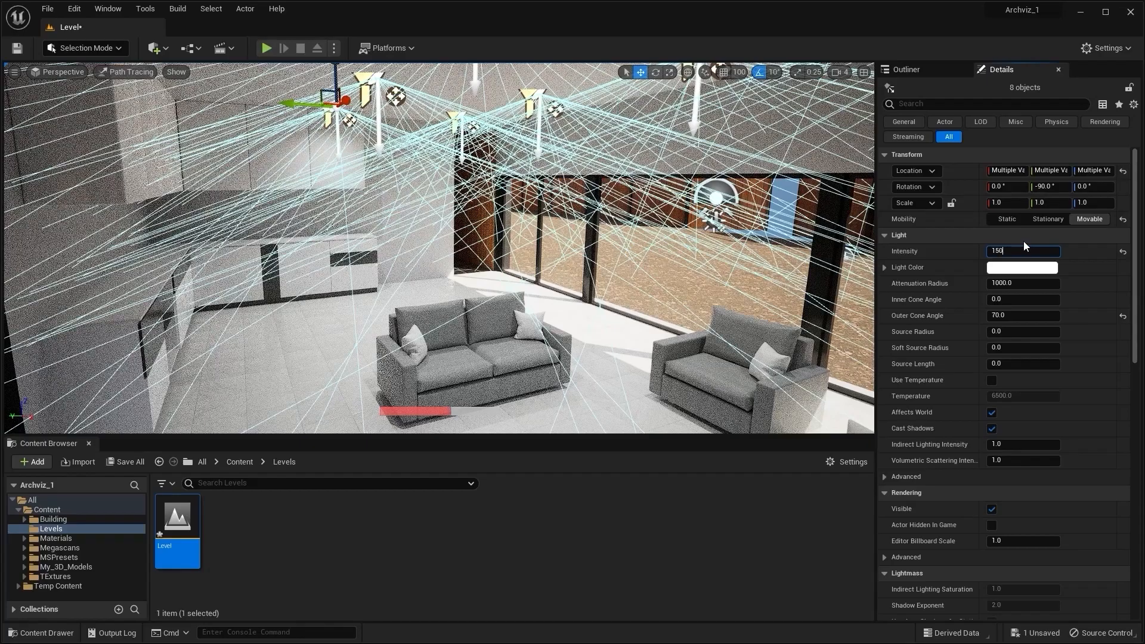
key(Return)
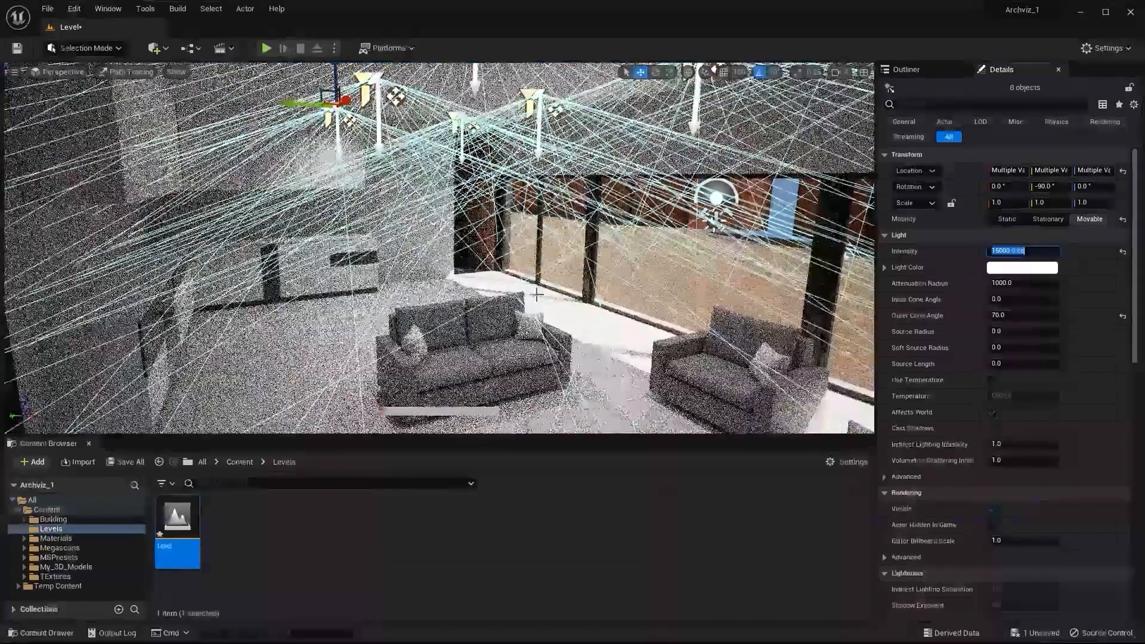
key(Escape)
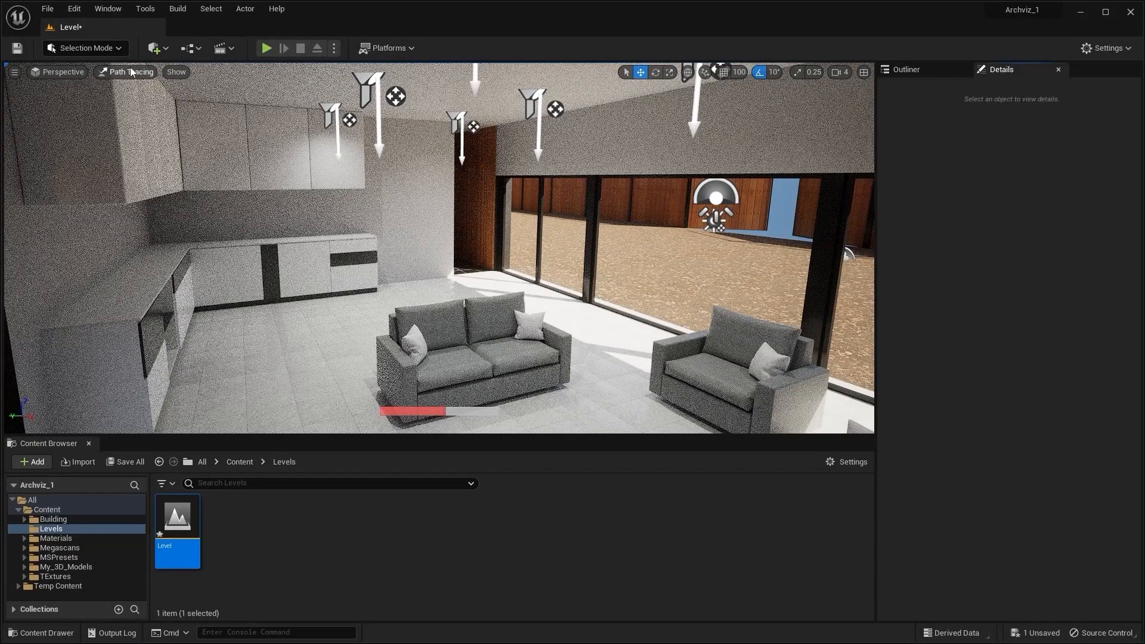
Step: Change the viewport from Path Tracing to Lit mode and look over the couches, bookshelf wall and kitchen
click(143, 105)
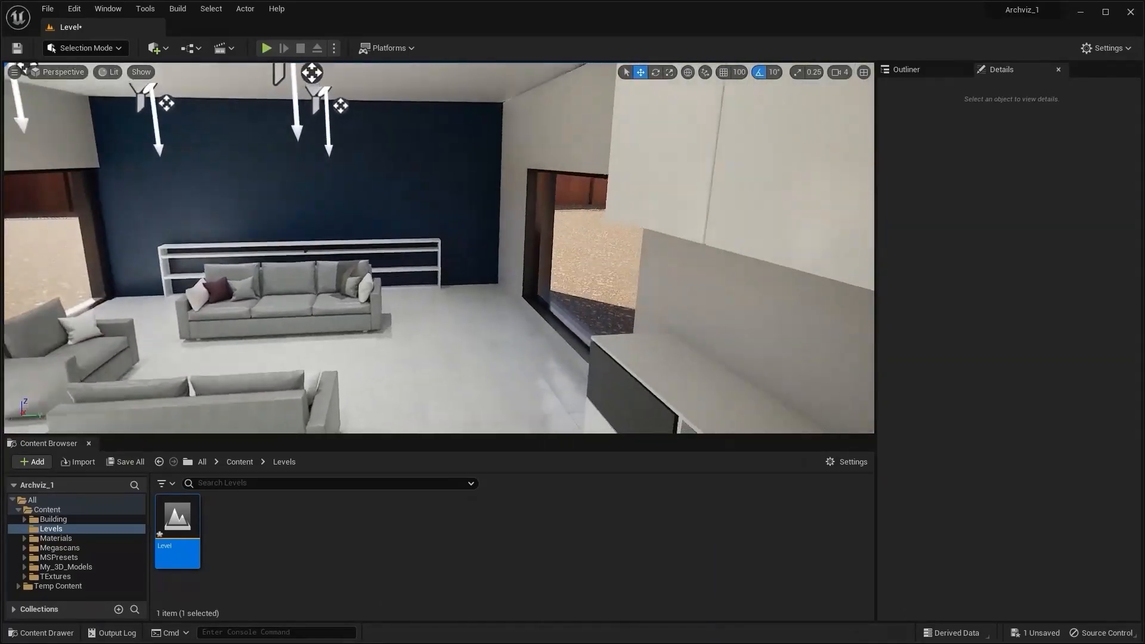
right_drag(438, 248, 358, 248)
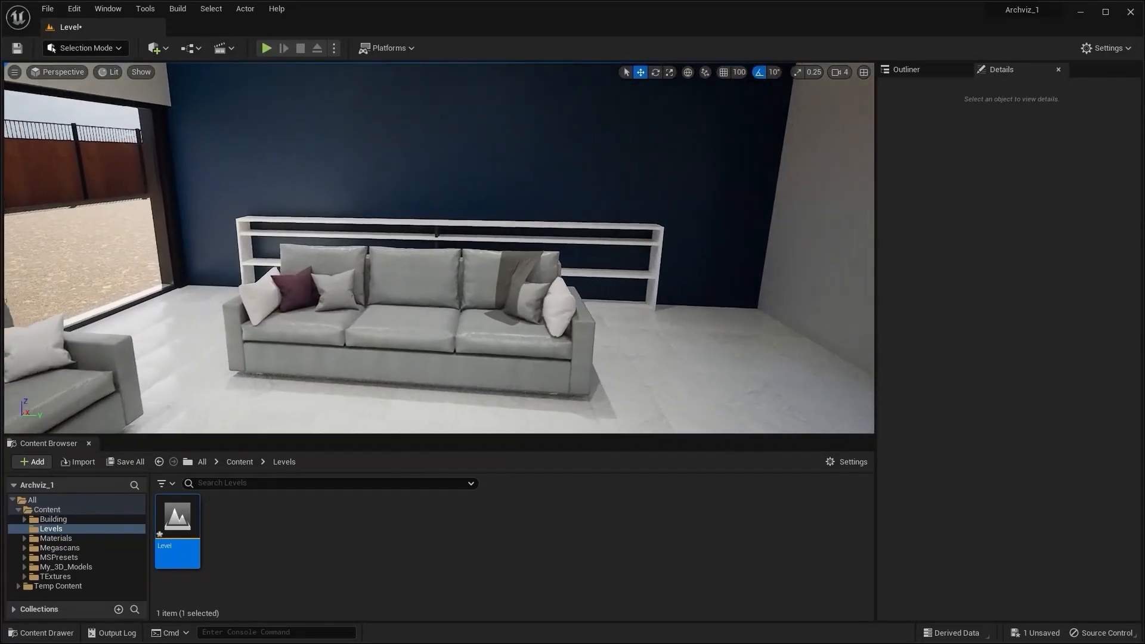
right_drag(439, 248, 481, 239)
Step: Check the PostProcessVolume's exposure compensation against the Lit view of the living room and deselect the volume
click(907, 68)
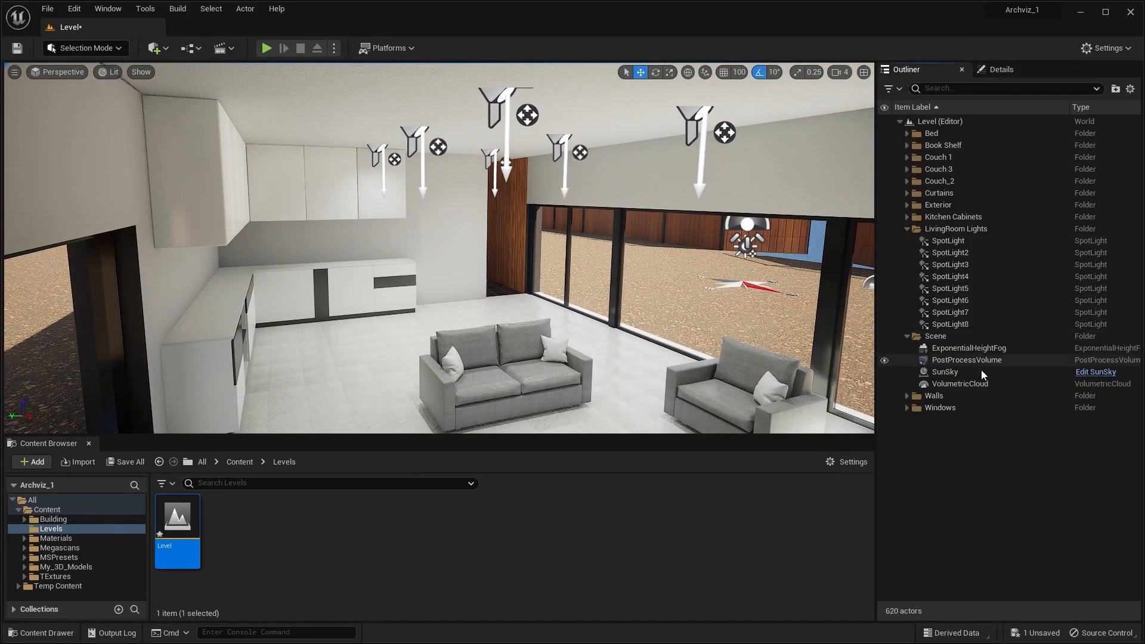
click(965, 360)
click(1017, 69)
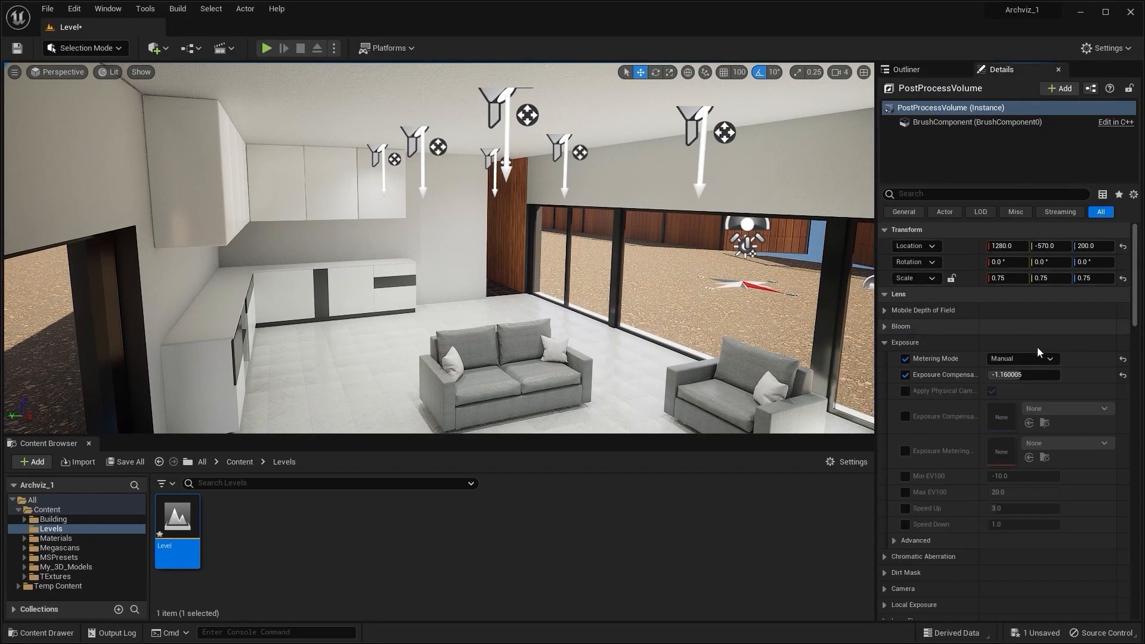
click(1023, 374)
drag(1020, 374, 1020, 374)
right_drag(511, 255, 666, 268)
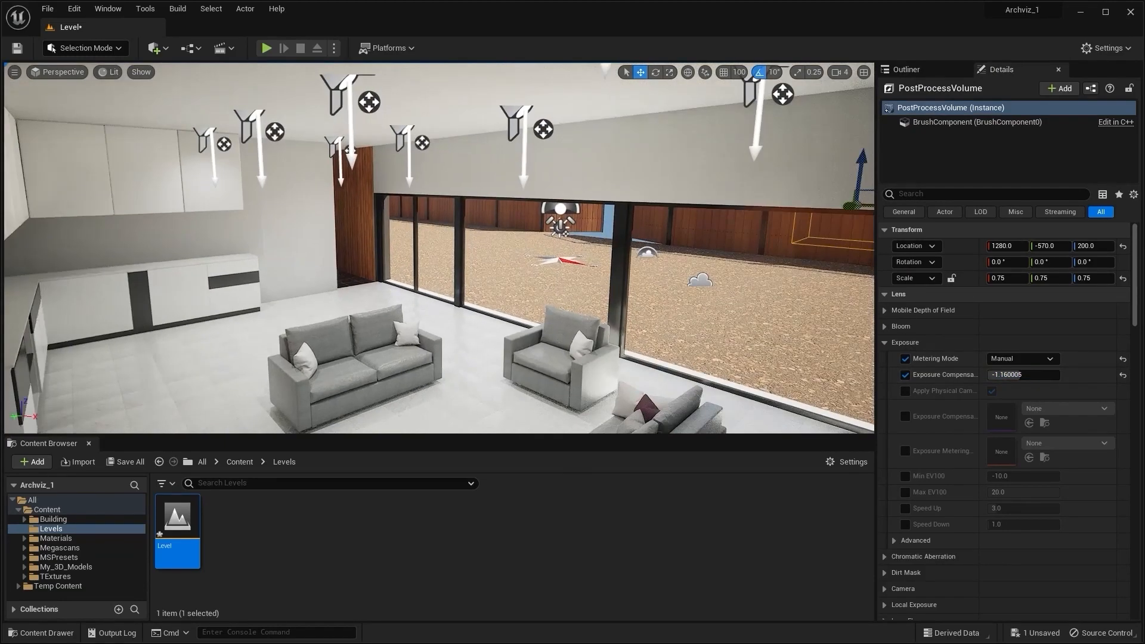
key(Escape)
Step: Duplicate the LivingRoom Lights folder together with its eight spotlights
right_drag(513, 255, 455, 266)
key(e)
key(q)
key(e)
key(q)
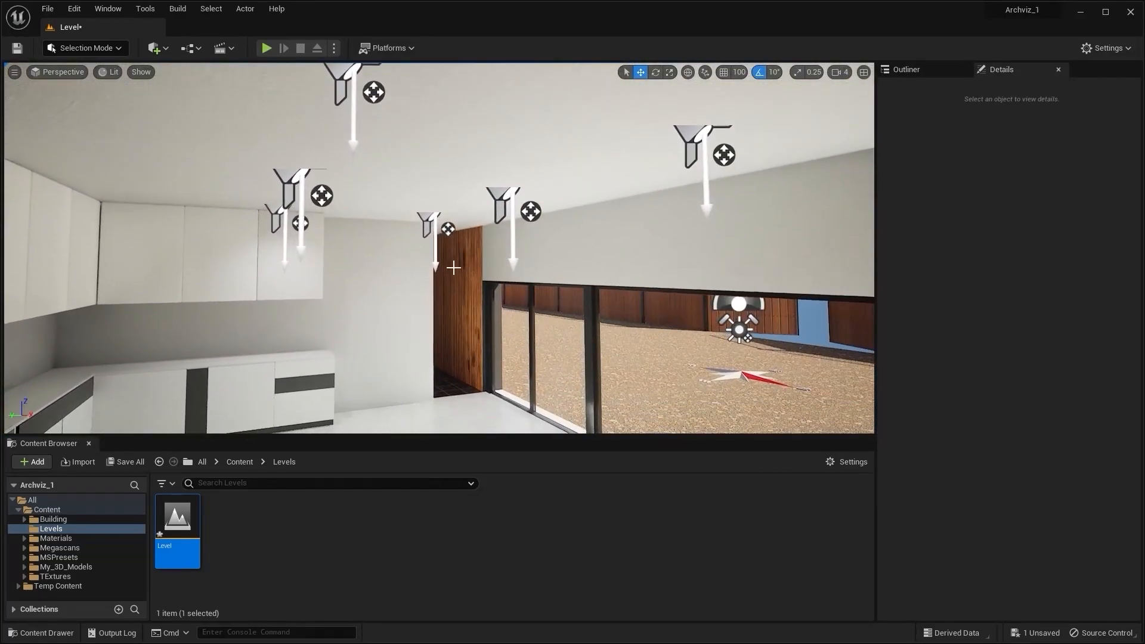
click(905, 69)
click(904, 231)
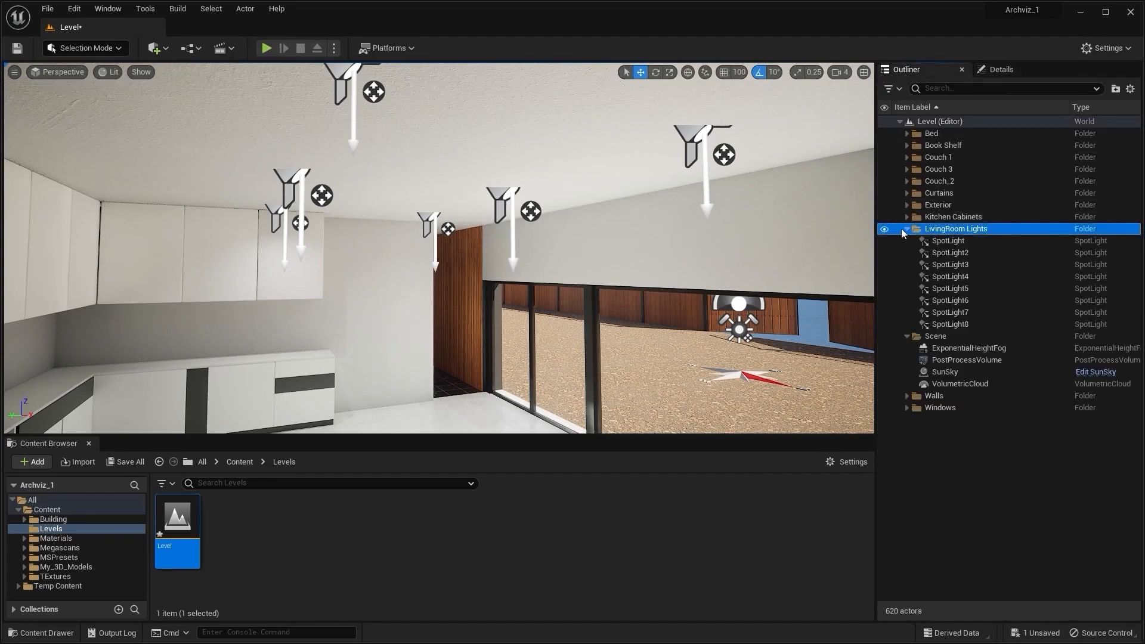
click(906, 229)
right_click(945, 229)
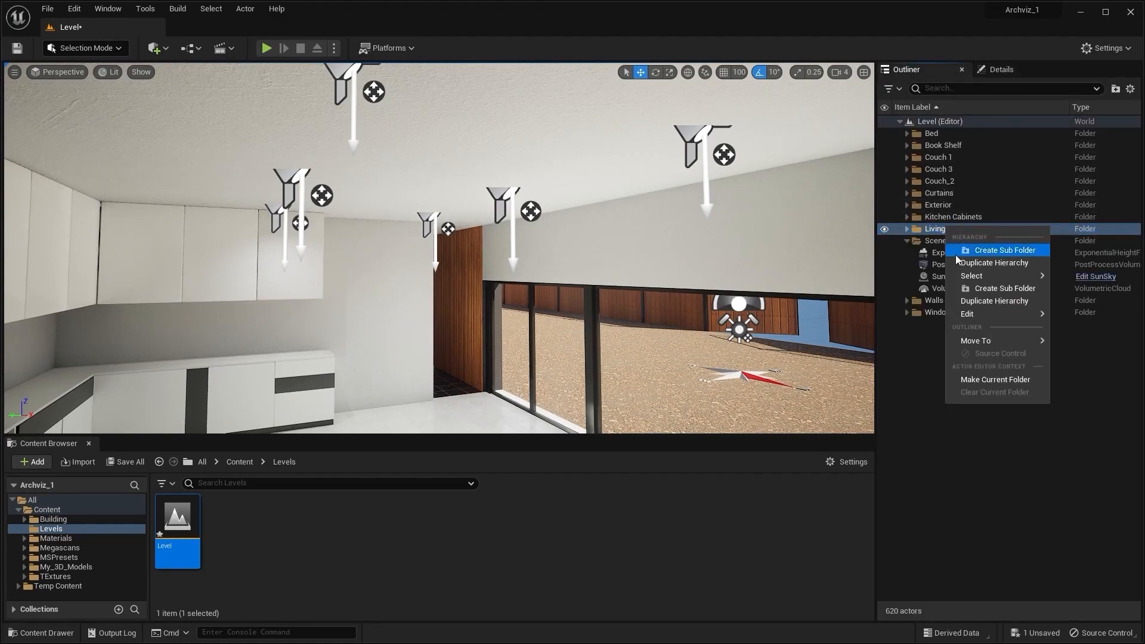
click(999, 263)
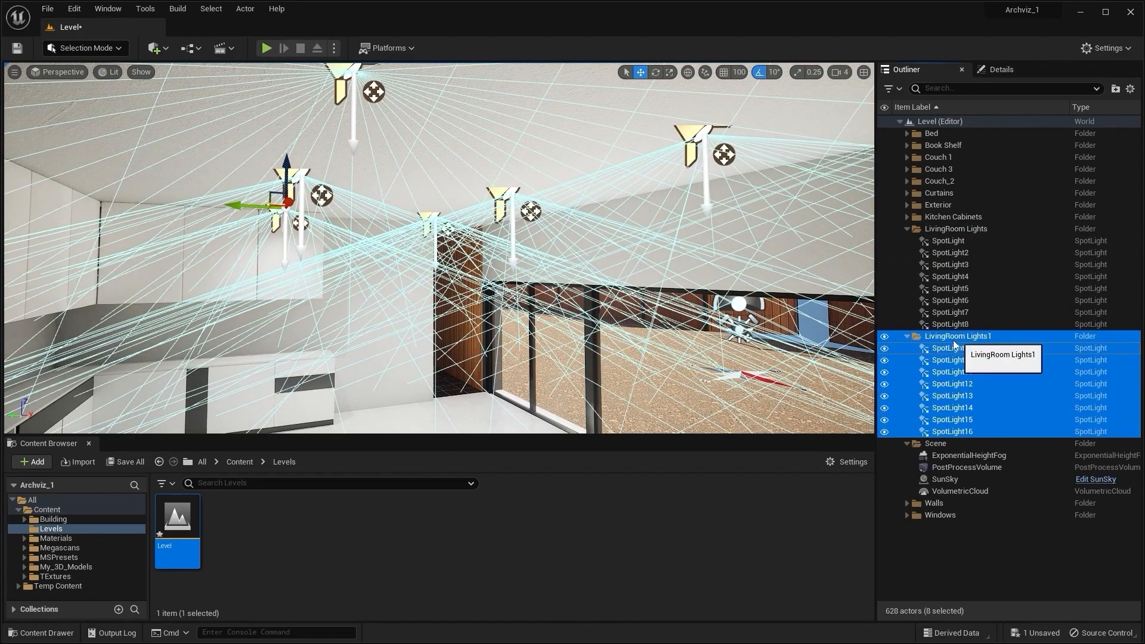
Step: In the Top view, move the duplicated eight spotlights along the X axis from the living room to the bedroom, over the bed
click(60, 72)
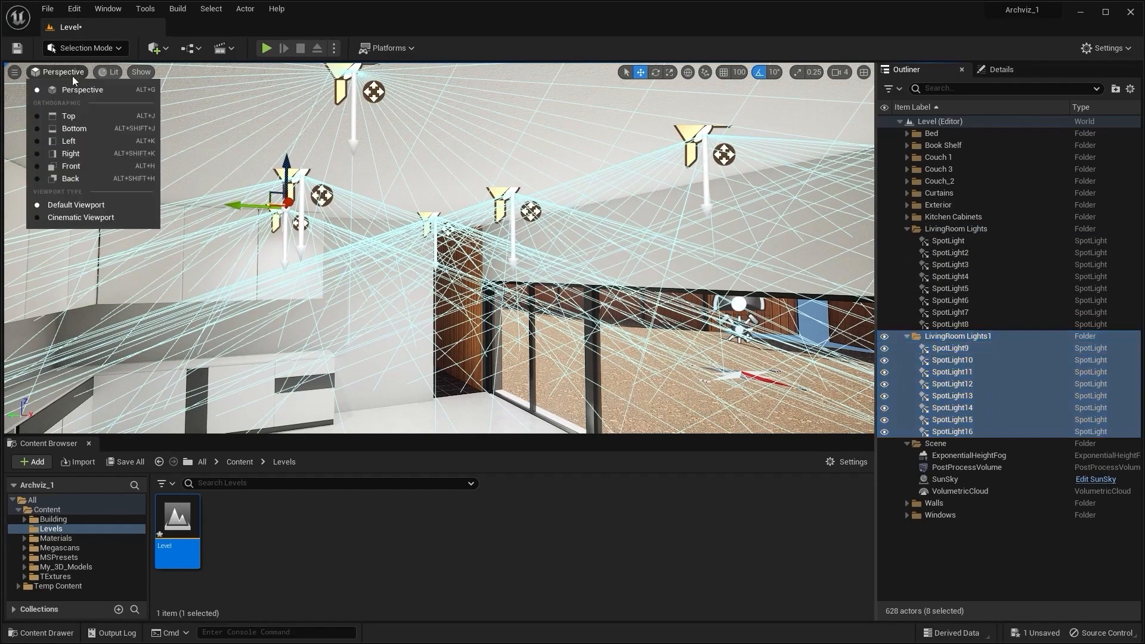
click(54, 120)
scroll(434, 267, down, 4)
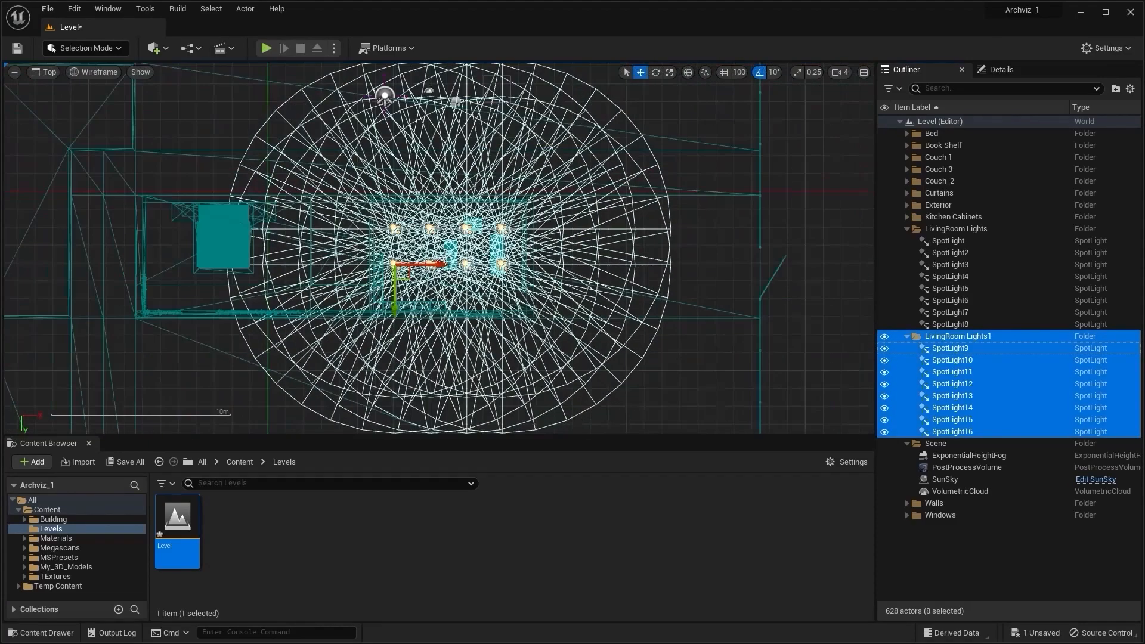
right_drag(434, 266, 638, 216)
scroll(637, 216, up, 4)
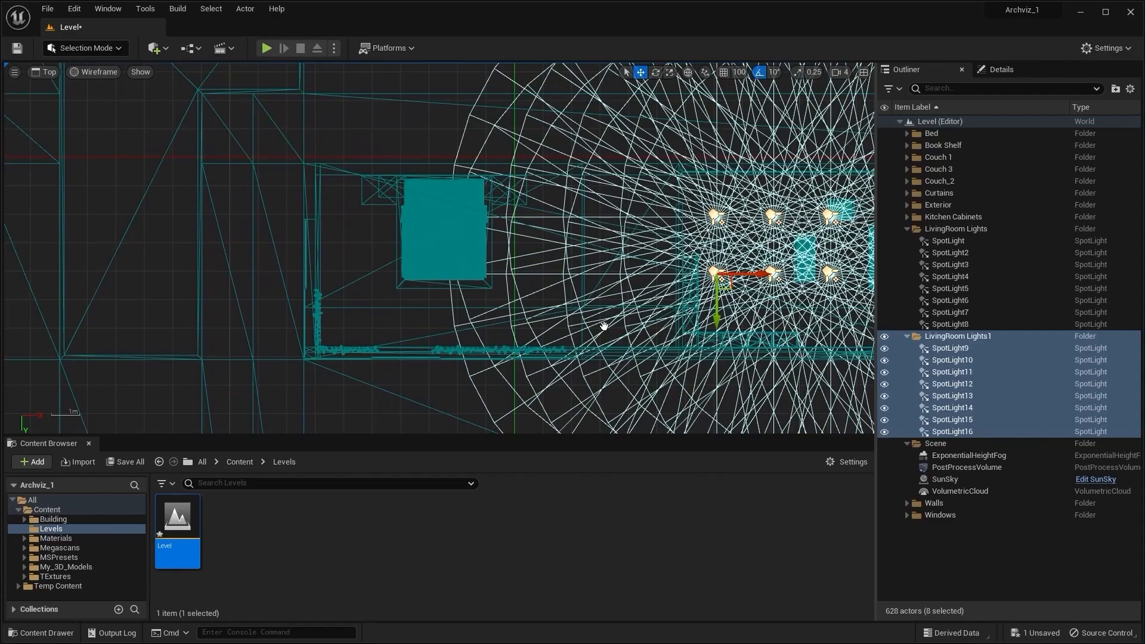
right_drag(603, 326, 598, 331)
drag(766, 283, 378, 269)
scroll(378, 270, up, 5)
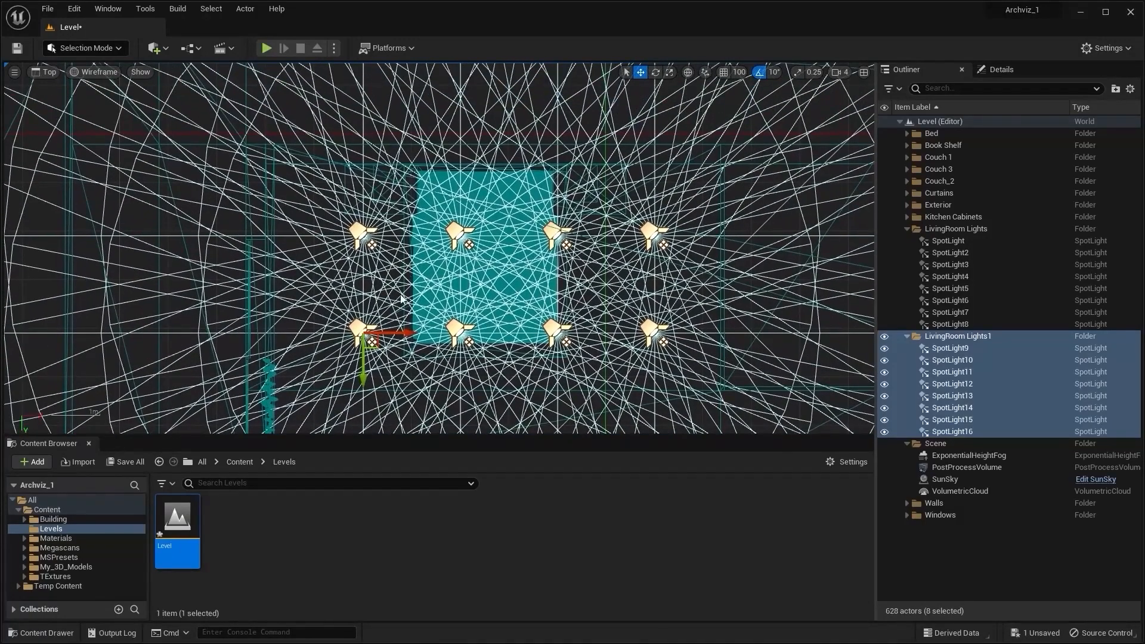
Step: Adjust the duplicated spotlight grid along the X and Y axes to fit it between the bedroom walls
drag(390, 319, 376, 319)
scroll(389, 301, down, 2)
right_drag(488, 235, 438, 200)
scroll(436, 234, up, 2)
scroll(436, 234, down, 2)
drag(325, 288, 324, 292)
scroll(433, 322, down, 2)
right_drag(432, 322, 427, 285)
scroll(427, 286, up, 1)
drag(300, 282, 302, 293)
scroll(302, 293, down, 3)
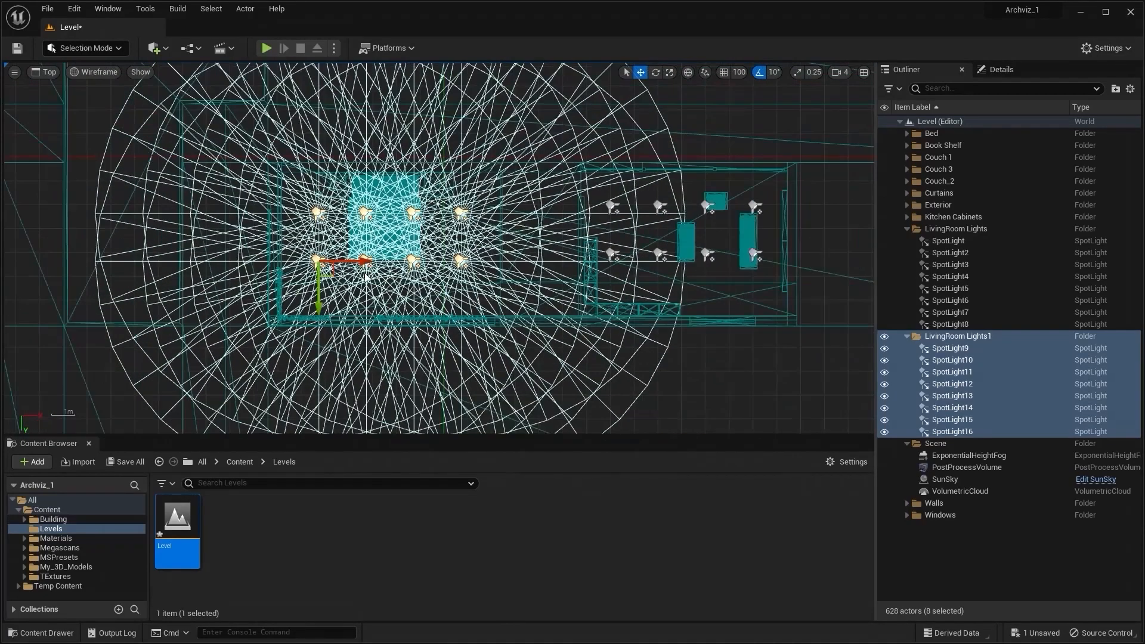
Step: Nudge the bedroom spotlight grid slightly toward the living room and along the Y axis, and return to the Perspective view
scroll(322, 280, up, 2)
right_drag(361, 276, 409, 309)
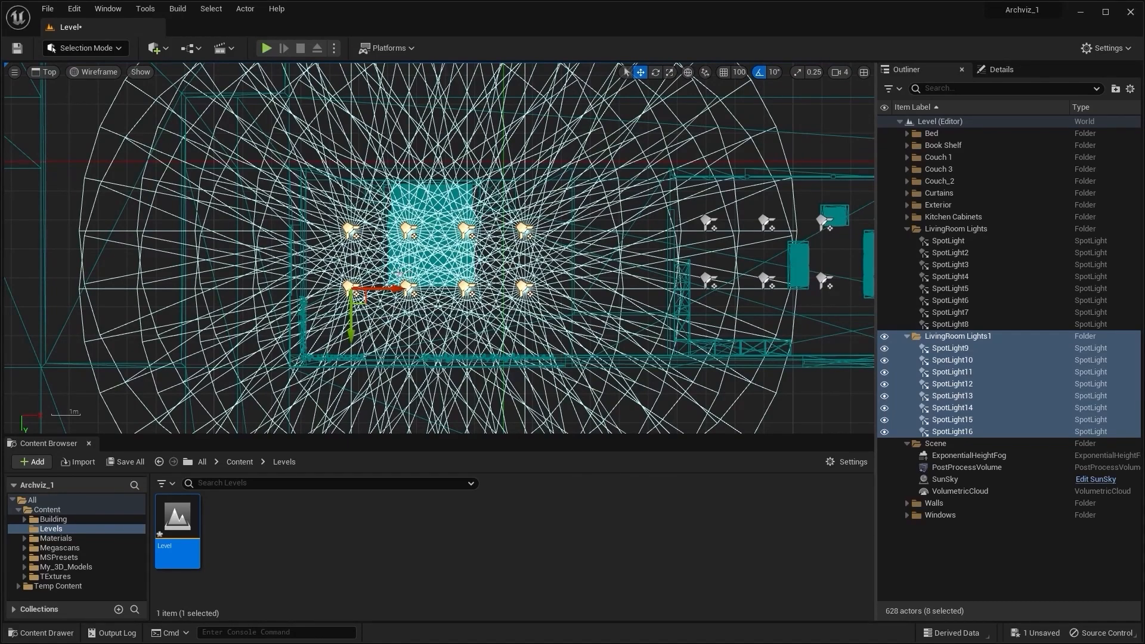
drag(398, 283, 403, 286)
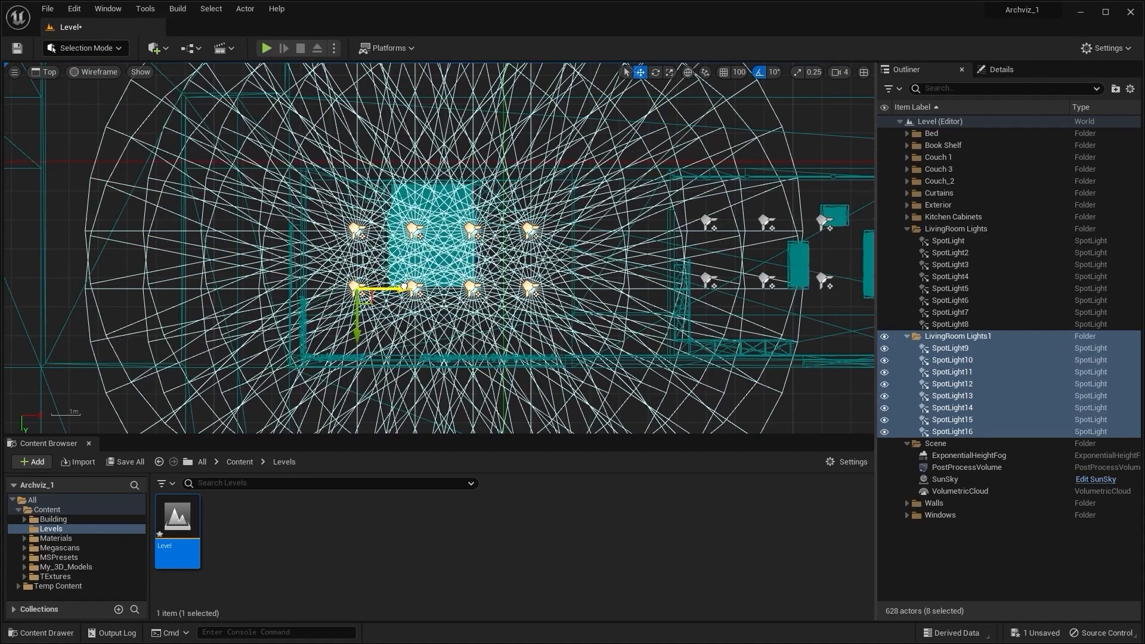
drag(354, 329, 358, 331)
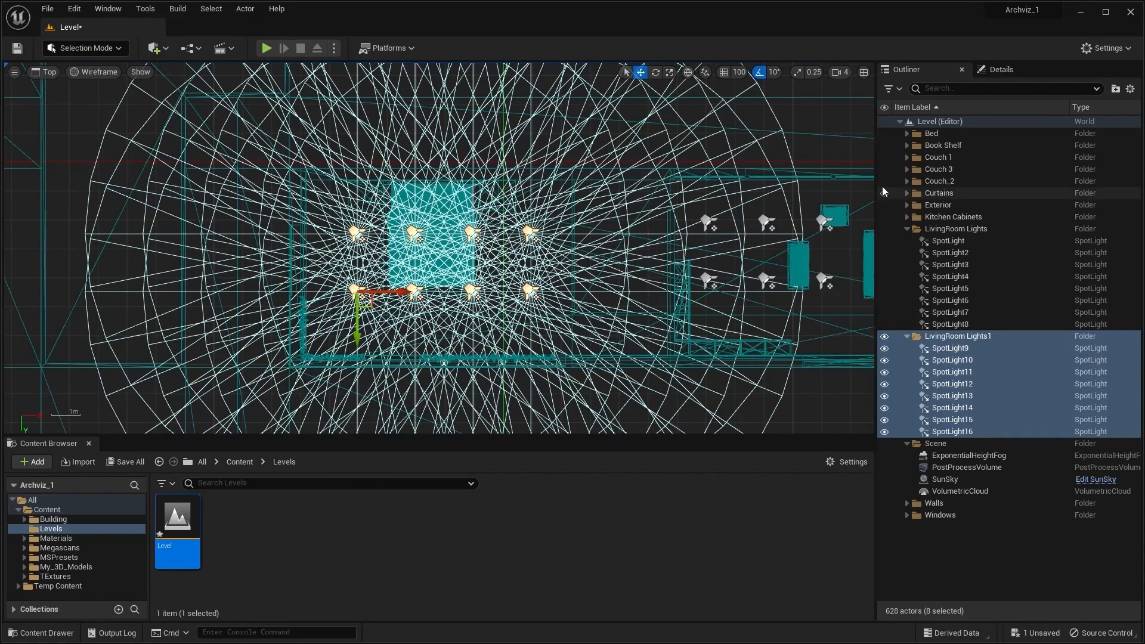
click(57, 76)
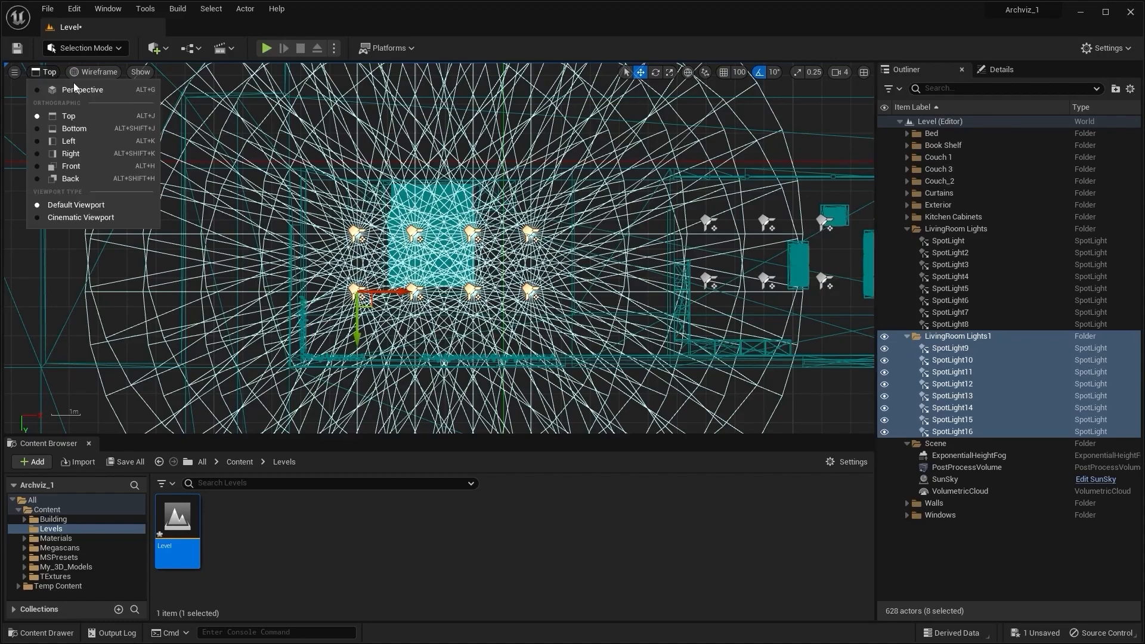
click(73, 88)
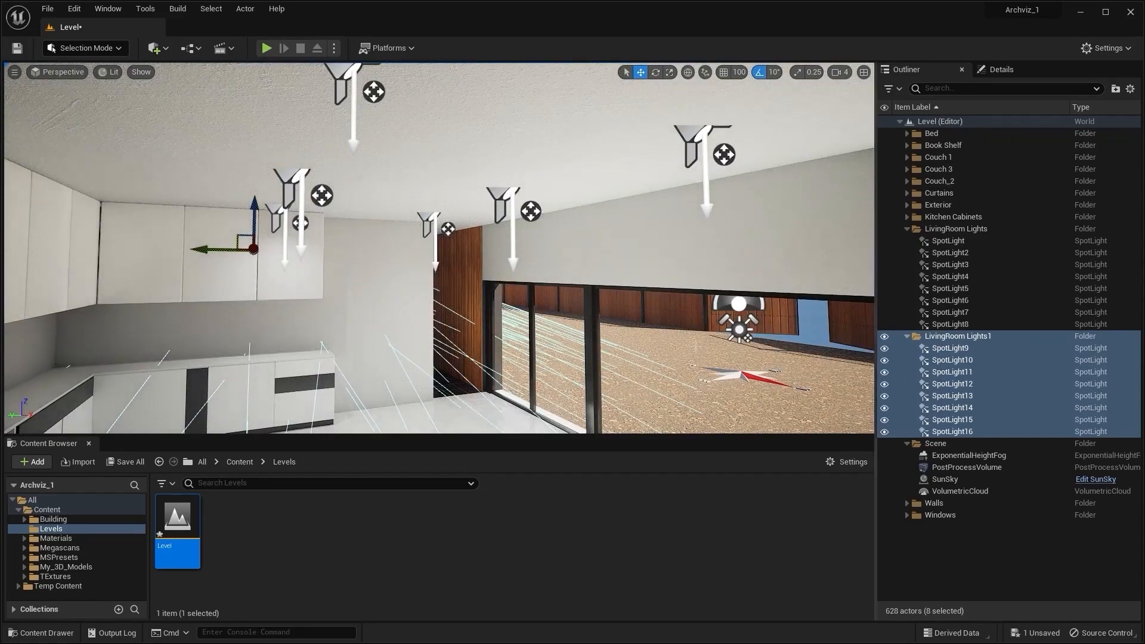
Step: Focus the view on the duplicated spotlights and deselect them to inspect the lighting around the bed
key(f)
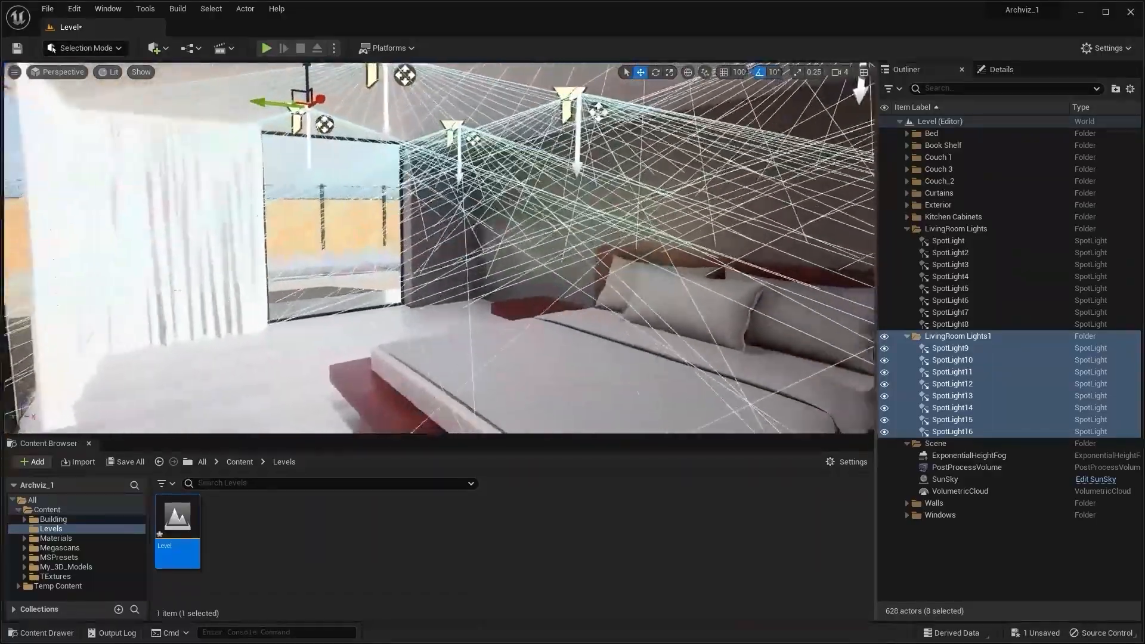
right_drag(438, 247, 489, 223)
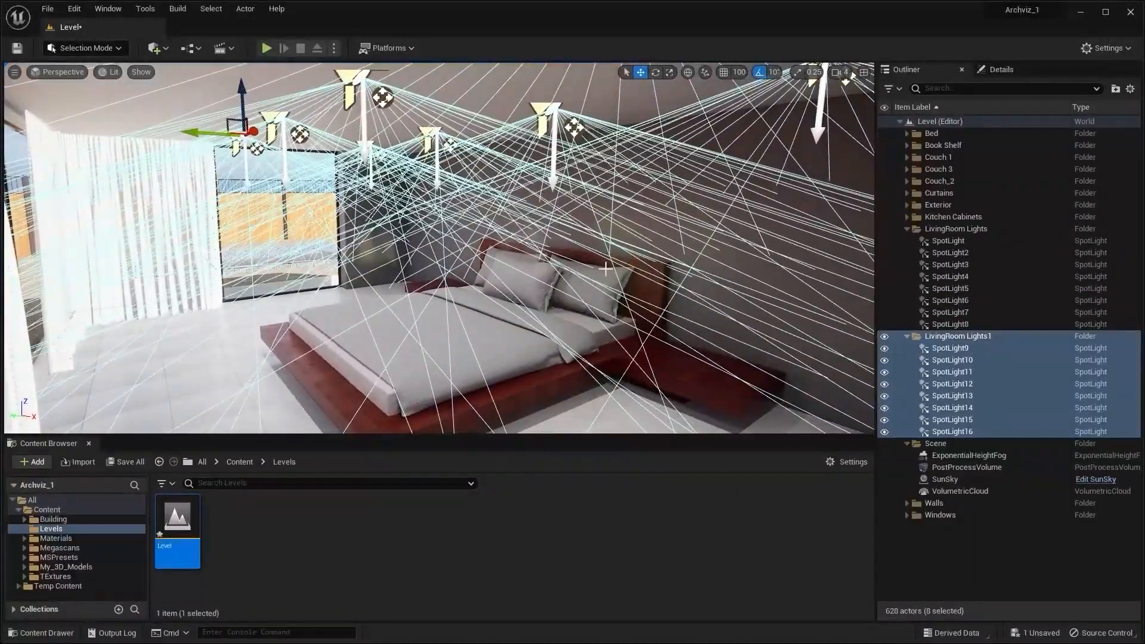
key(Escape)
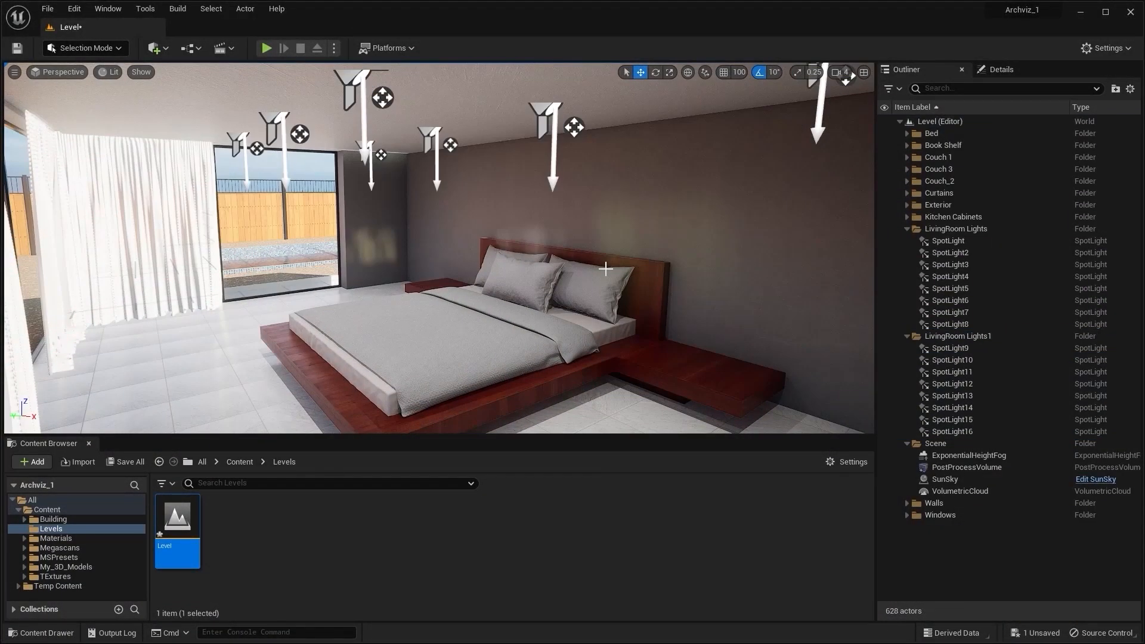
right_drag(489, 223, 325, 249)
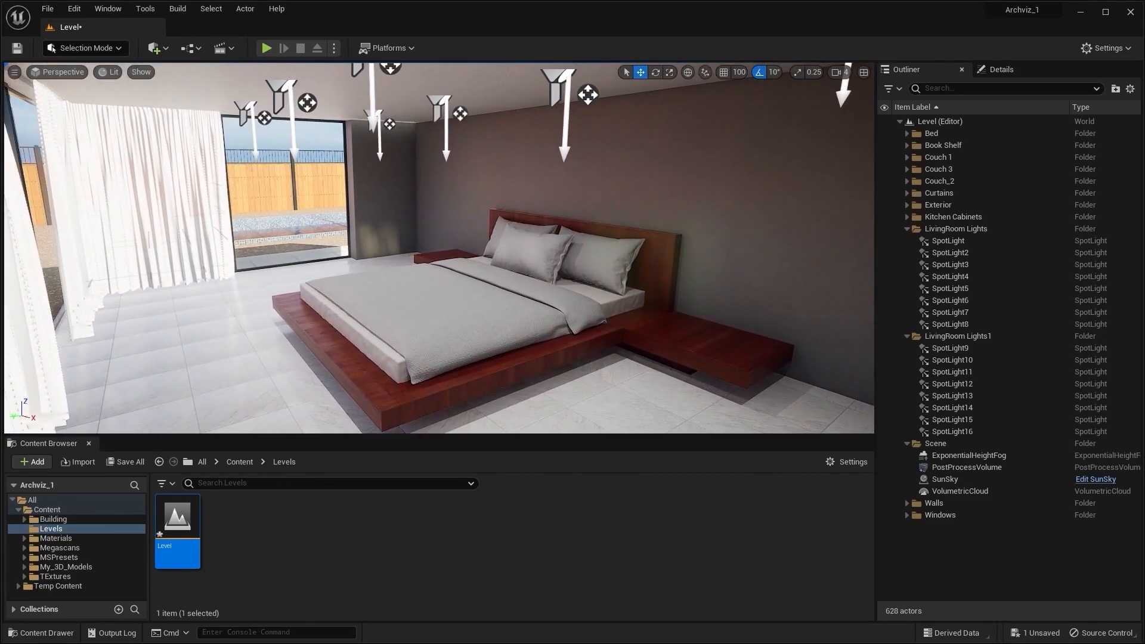
Step: Collapse both light folders in the Outliner and rename the LivingRoom Lights1 folder as BedRoom Lights
click(907, 229)
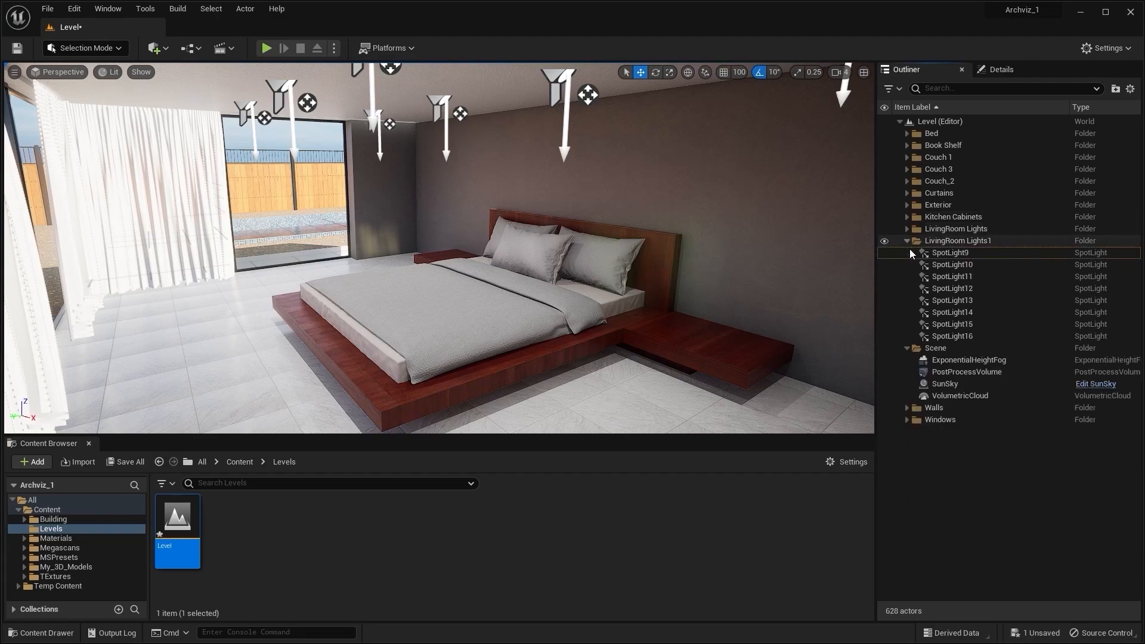
click(907, 241)
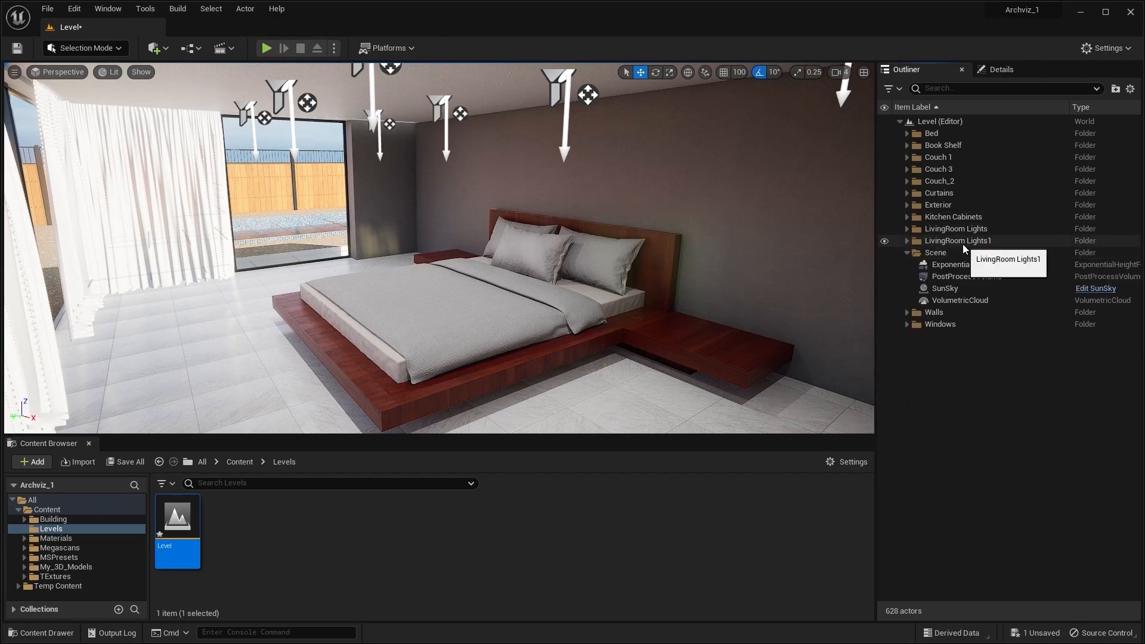
click(962, 244)
click(962, 244)
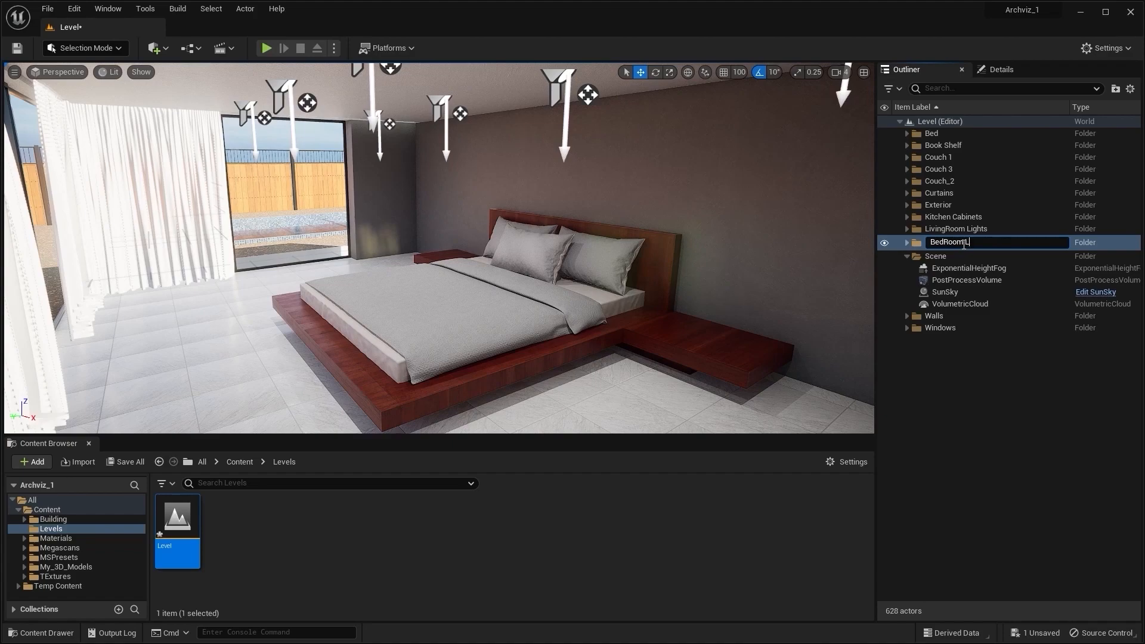
key(Return)
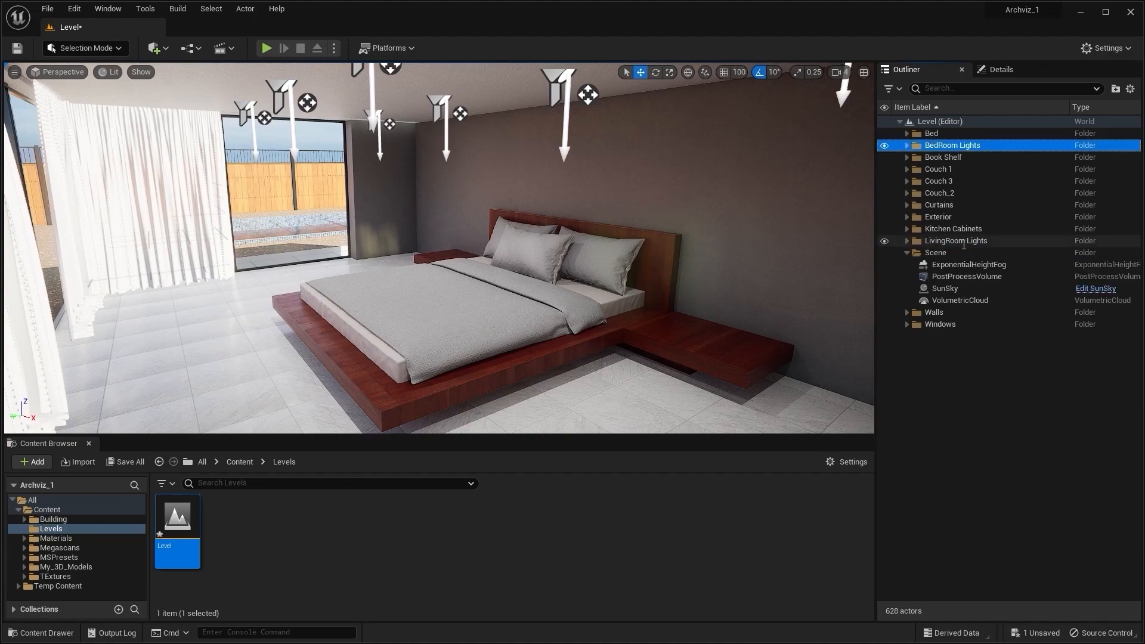
Step: Move the sun by setting SunSky's latitude to about -0.72 and its longitude to about -78.76
mouse_move(726, 317)
mouse_down()
mouse_move(739, 308)
mouse_move(716, 308)
mouse_up()
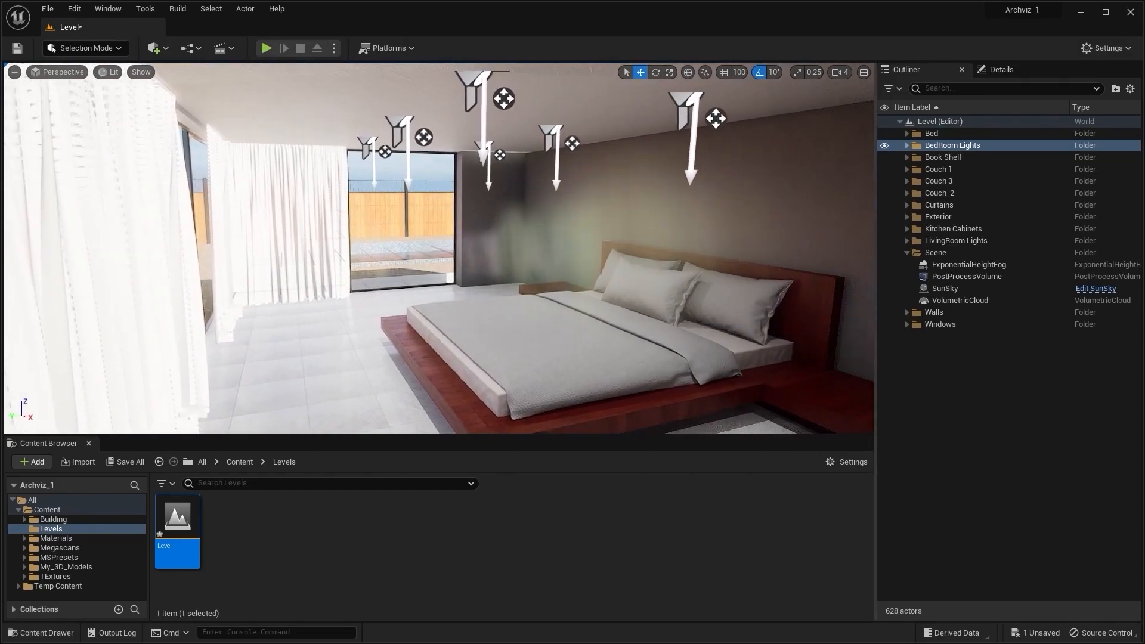
click(945, 288)
mouse_move(439, 248)
right_down()
mouse_move(400, 248)
mouse_move(456, 244)
right_up()
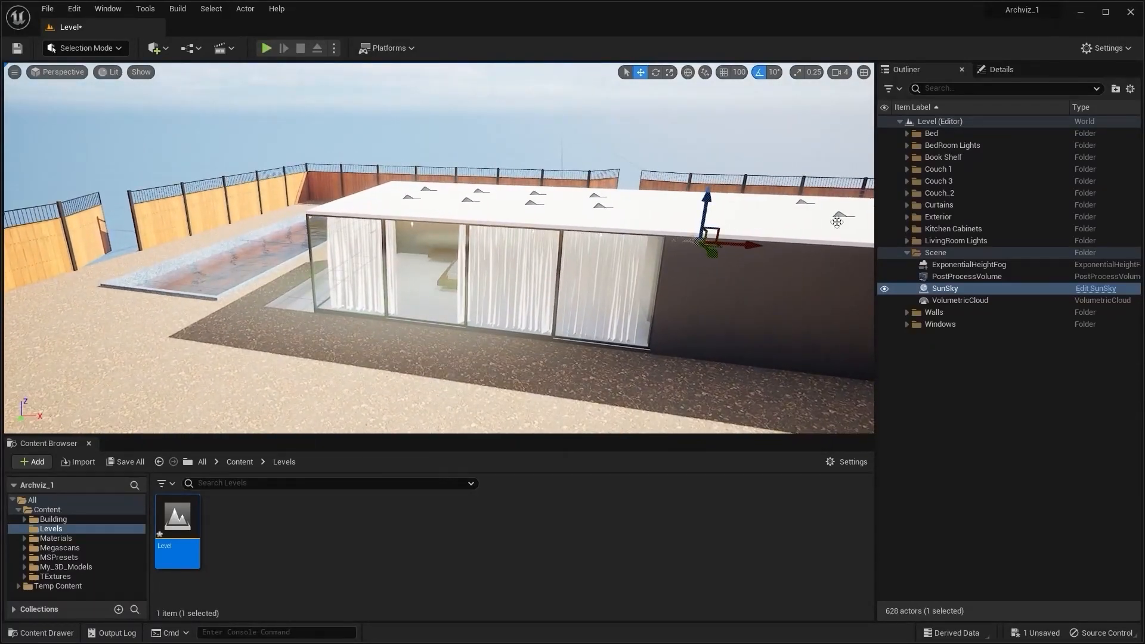
click(1002, 69)
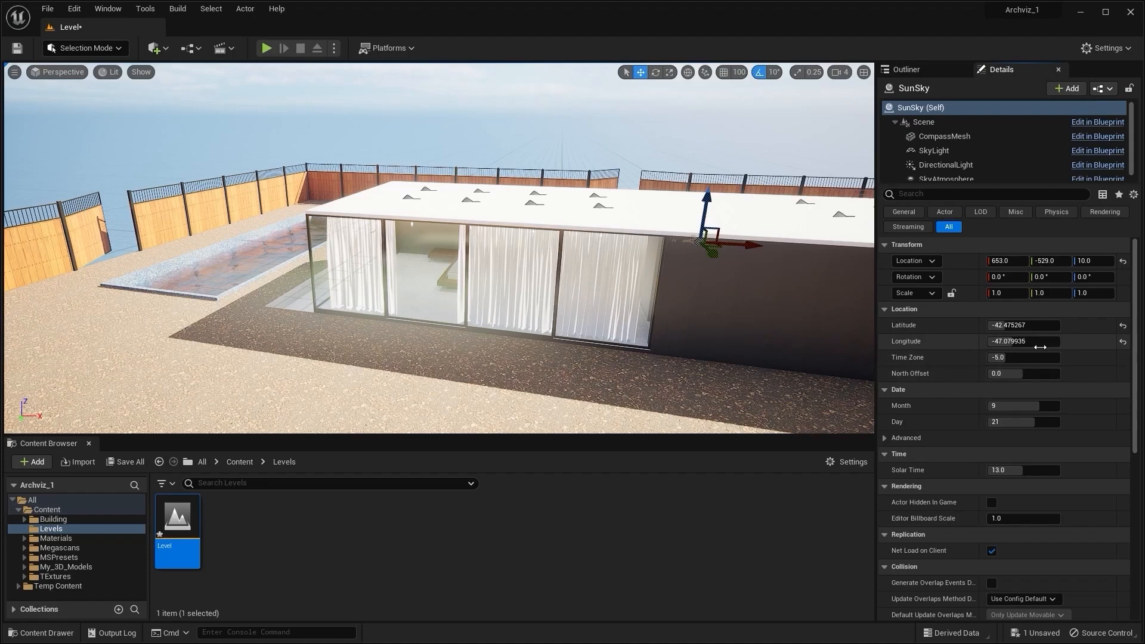
drag(1023, 324, 1050, 325)
key(Return)
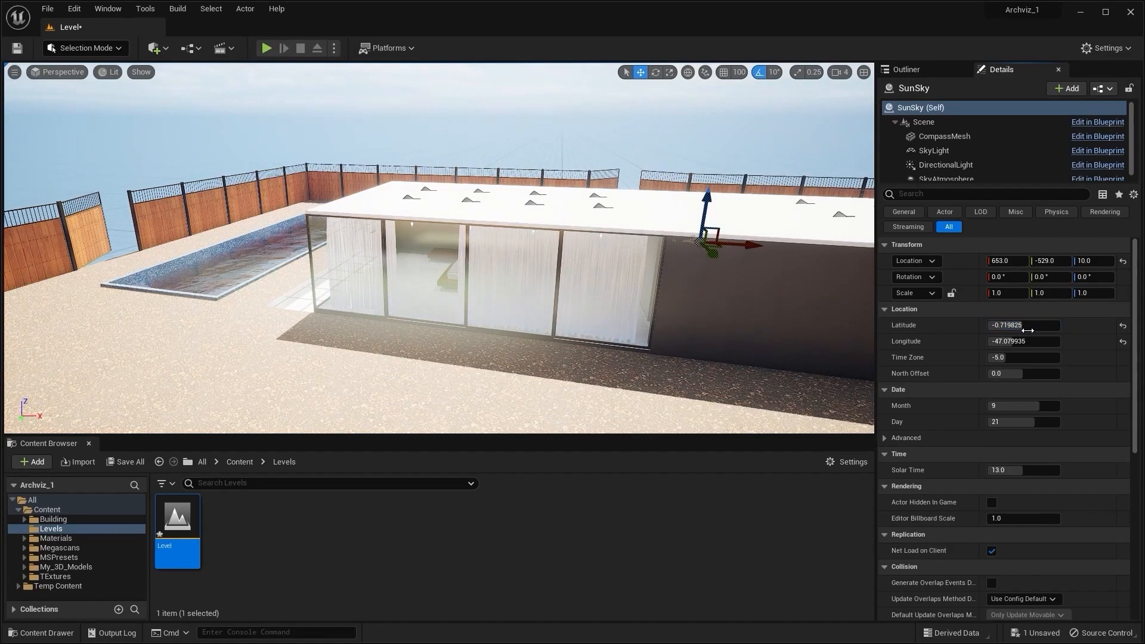
drag(1015, 344, 992, 343)
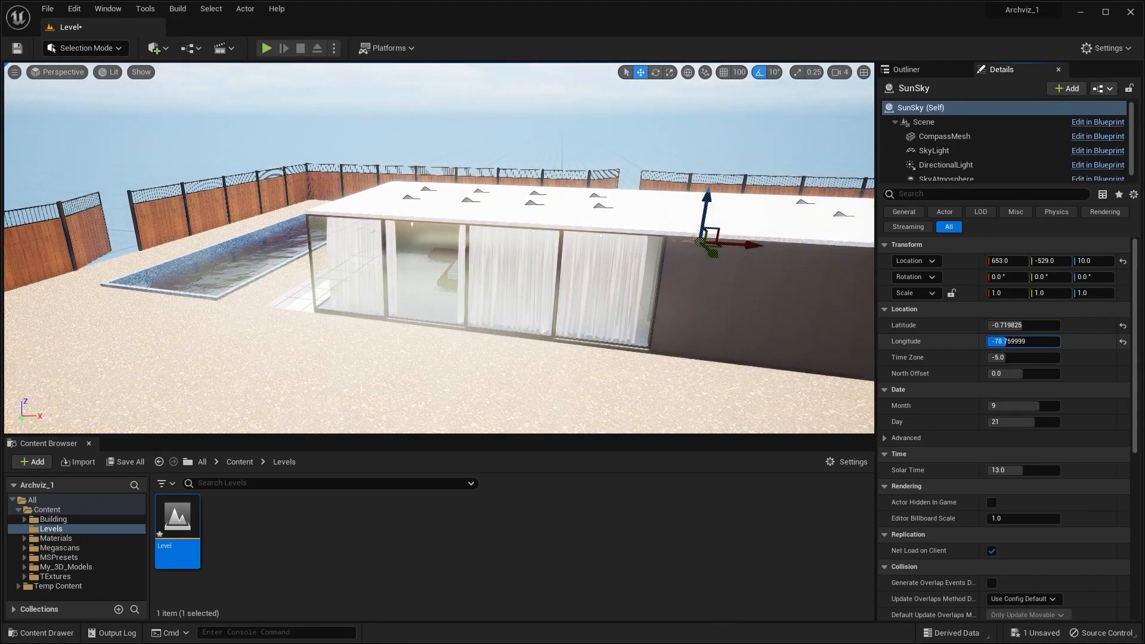
Step: Frame the bed and window from inside the bedroom and set the viewport to Path Tracing
key(w)
right_drag(526, 355, 557, 325)
key(w)
key(w)
key(s)
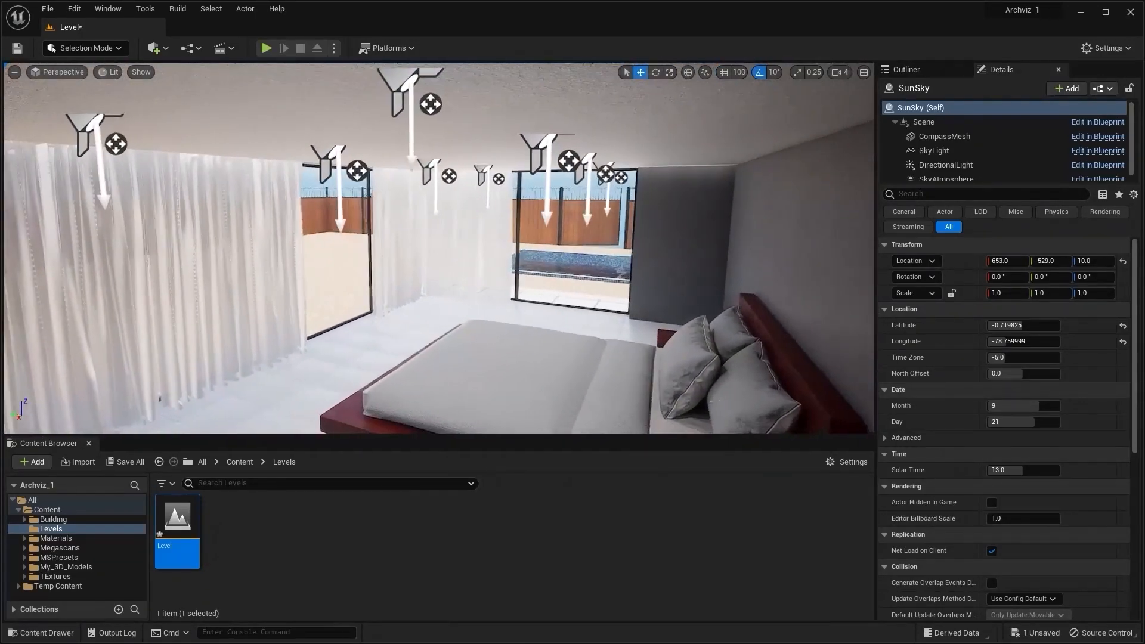
key(w)
key(s)
key(w)
key(s)
key(s)
key(w)
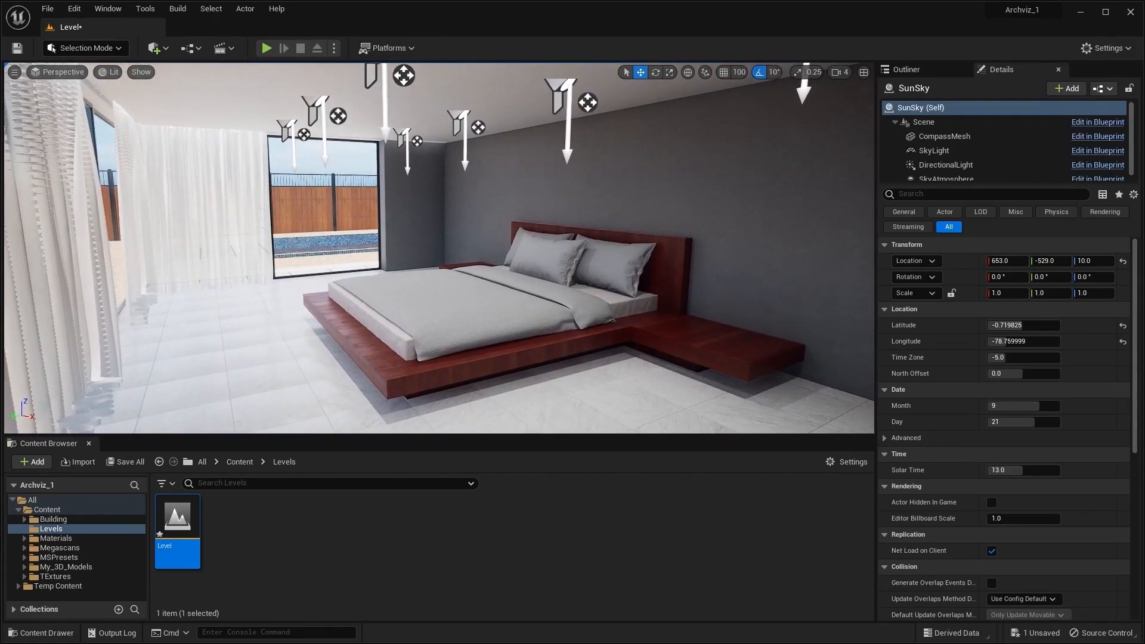
click(113, 72)
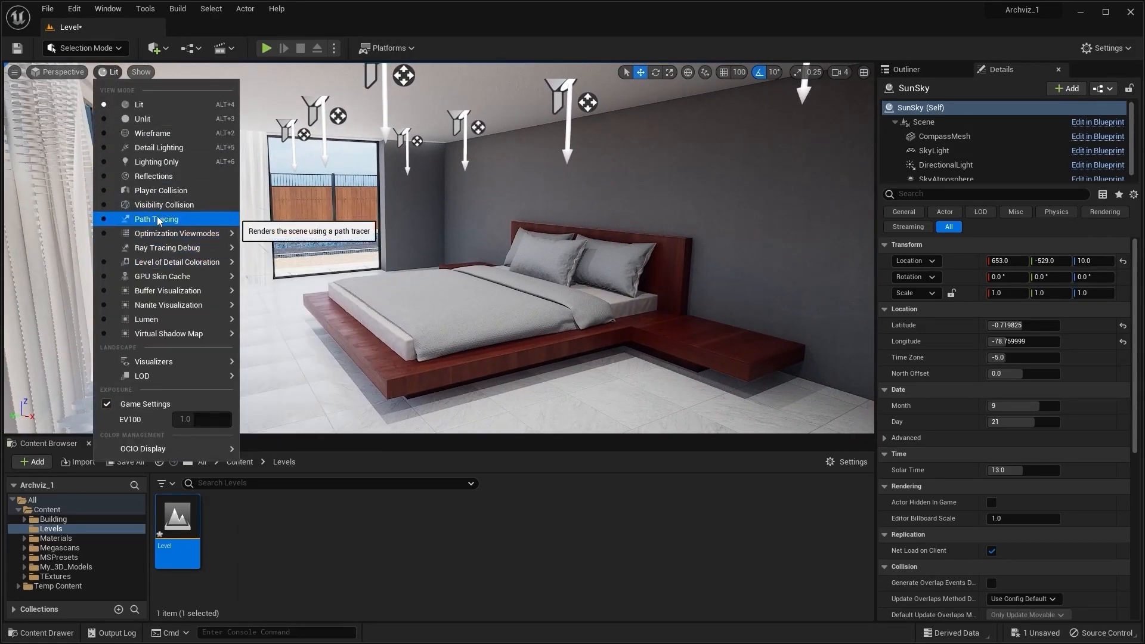
key(Escape)
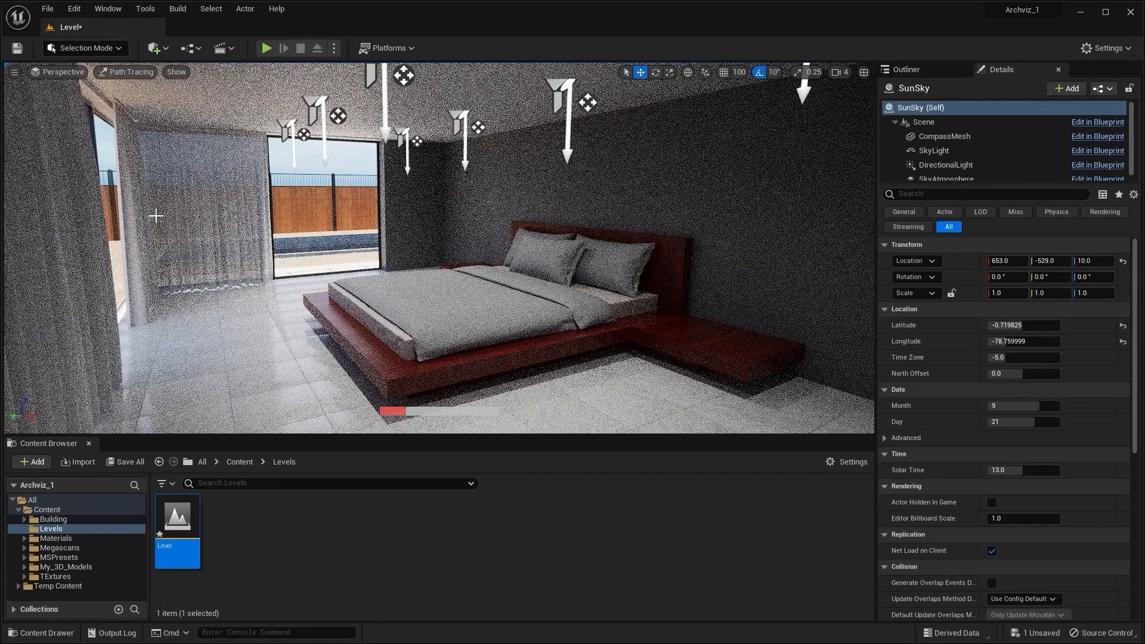
Step: Set the PostProcessVolume's Exposure Compensation to 0, and raise it further to 0.52
click(918, 68)
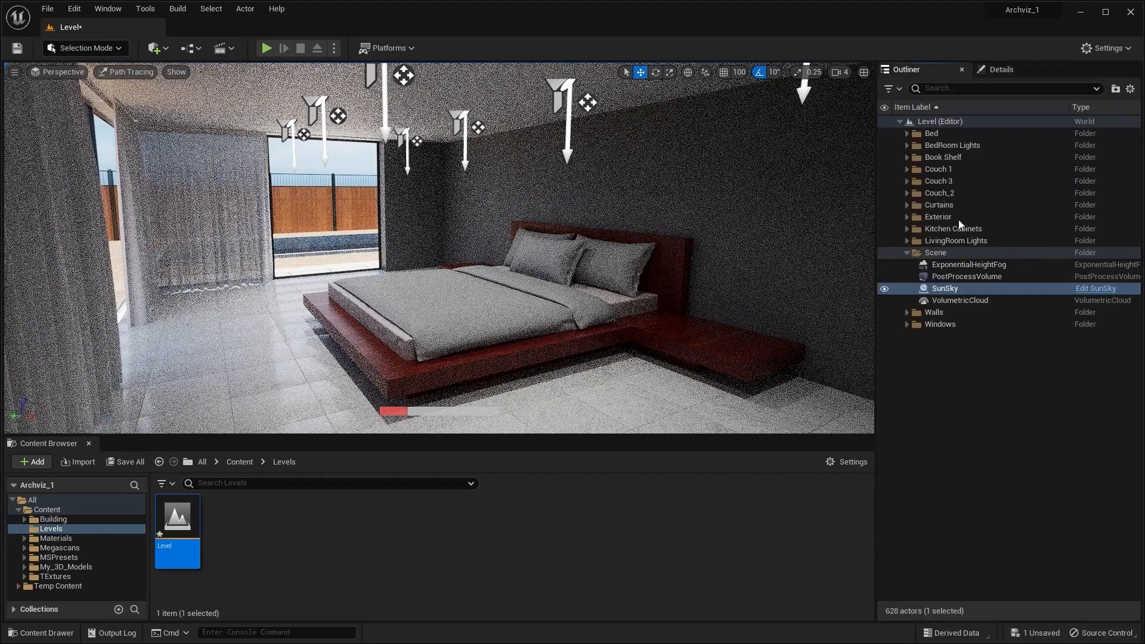
click(971, 276)
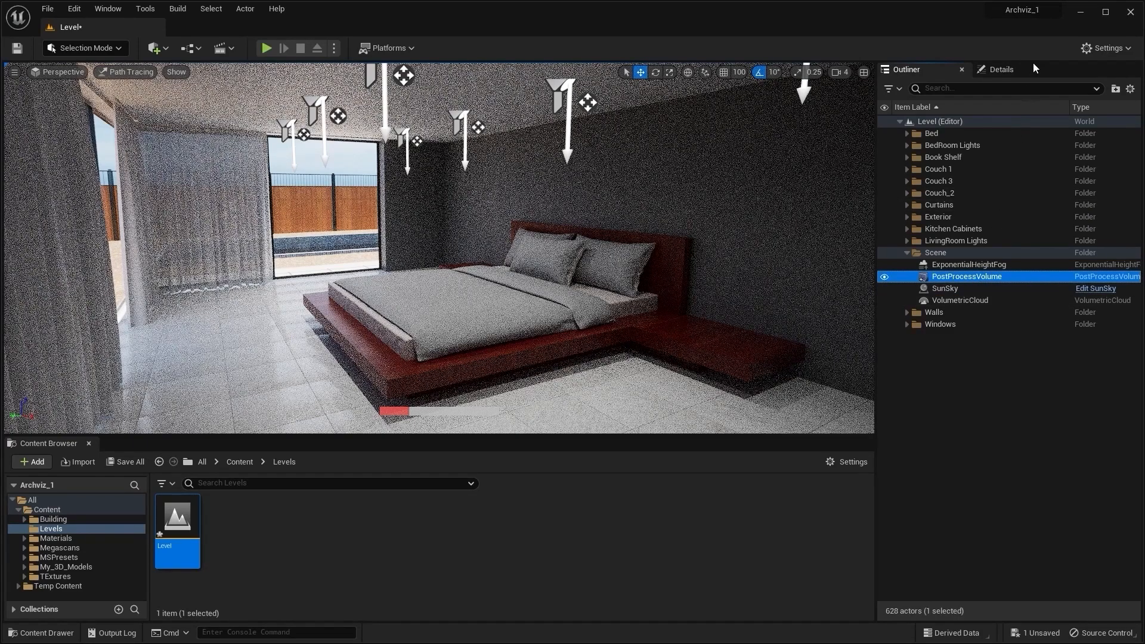
click(1017, 68)
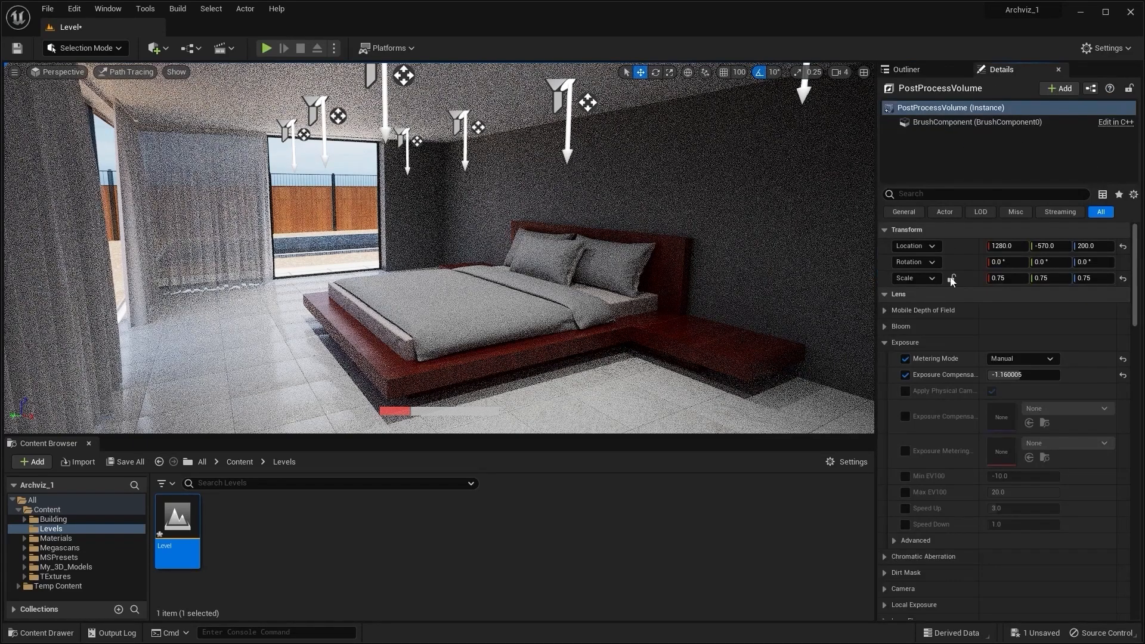
click(1018, 375)
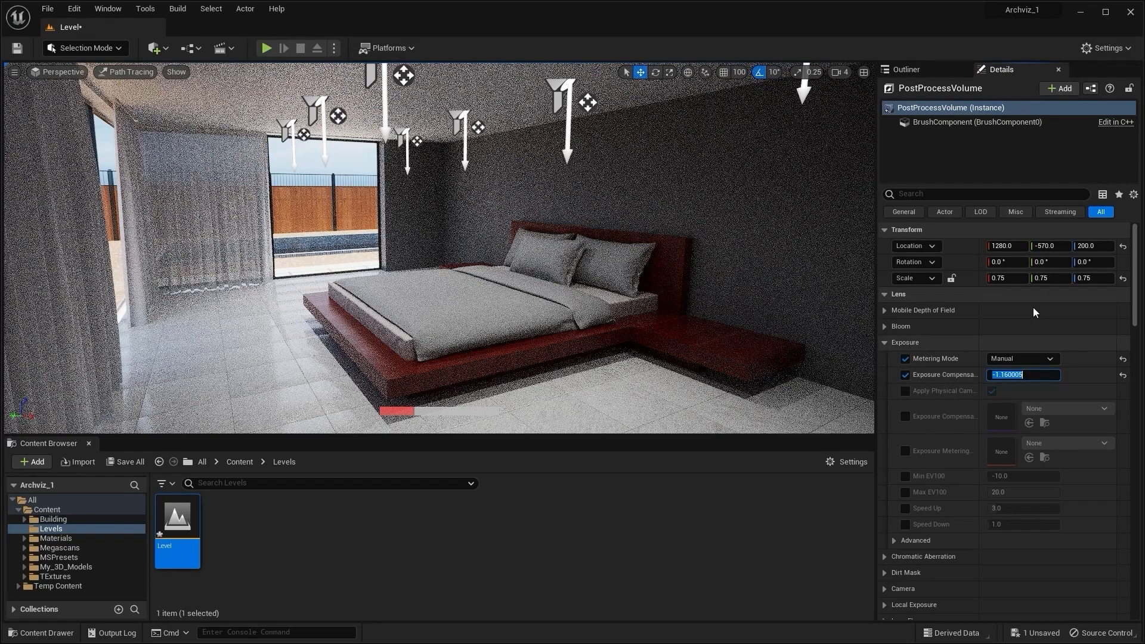
text(0)
key(Return)
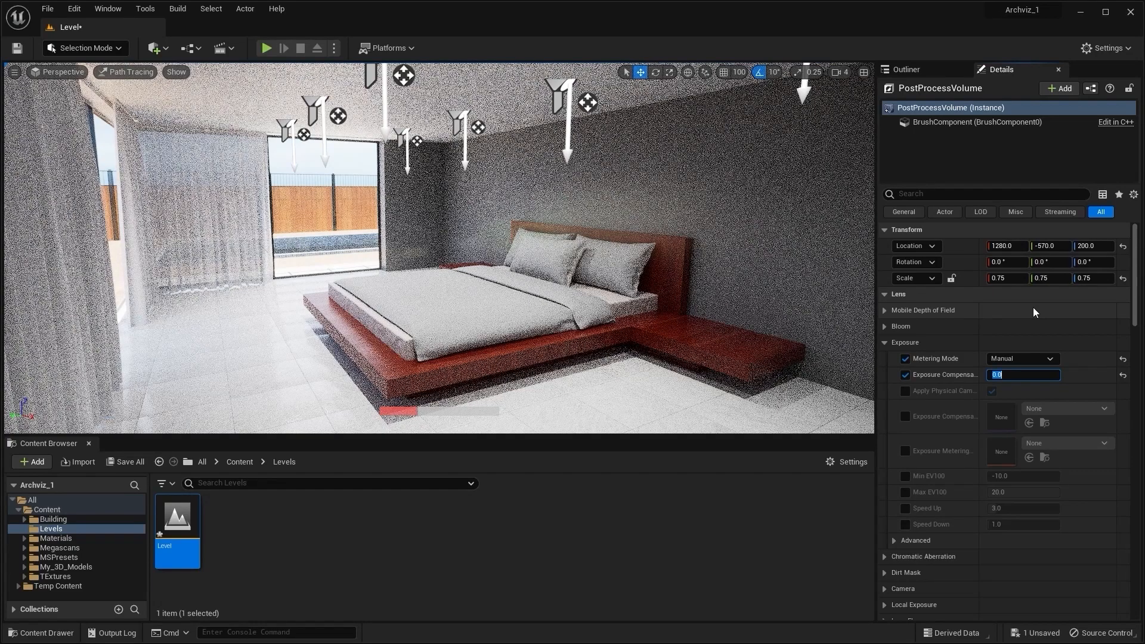
text(0.52)
key(Return)
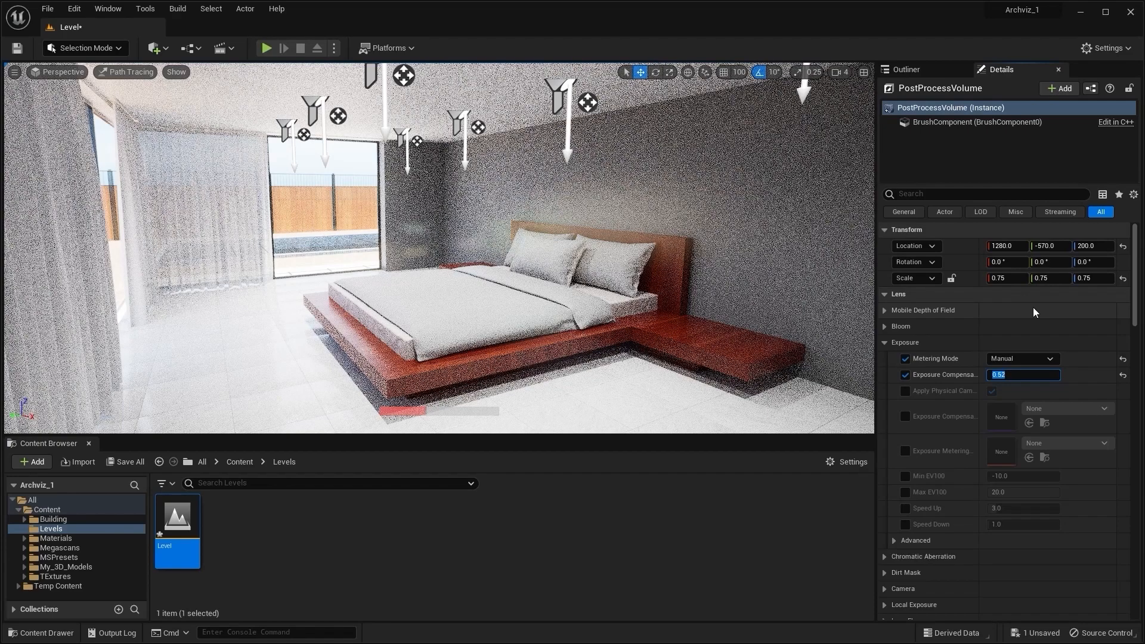
Step: Select all eight spotlights in the BedRoom Lights folder and set their intensity to 5000 cd
click(918, 70)
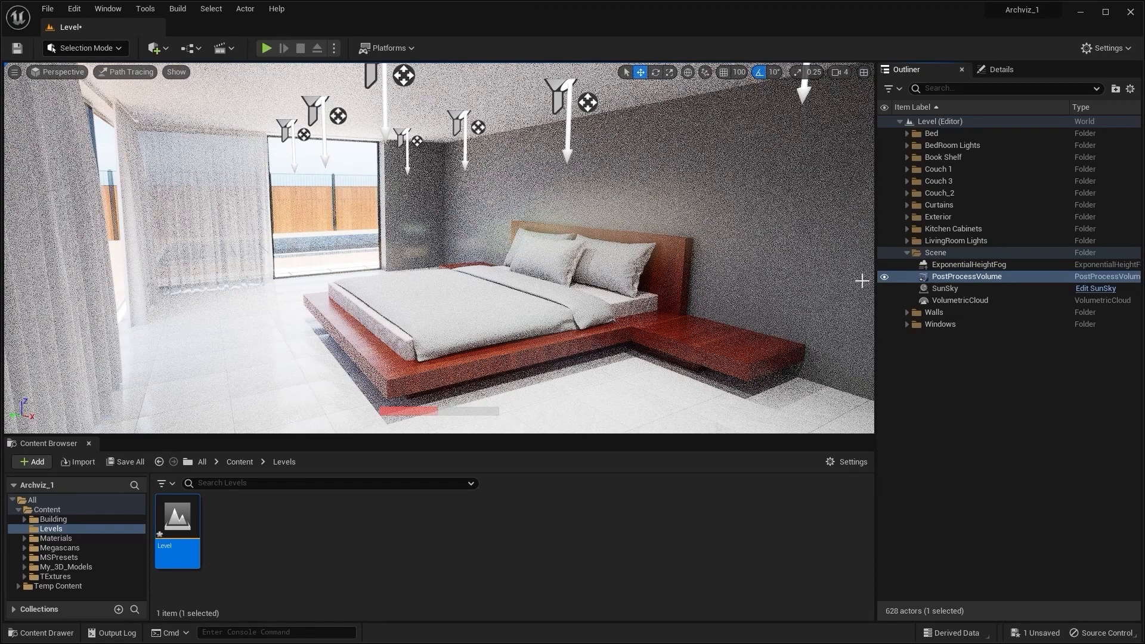
click(907, 145)
click(944, 155)
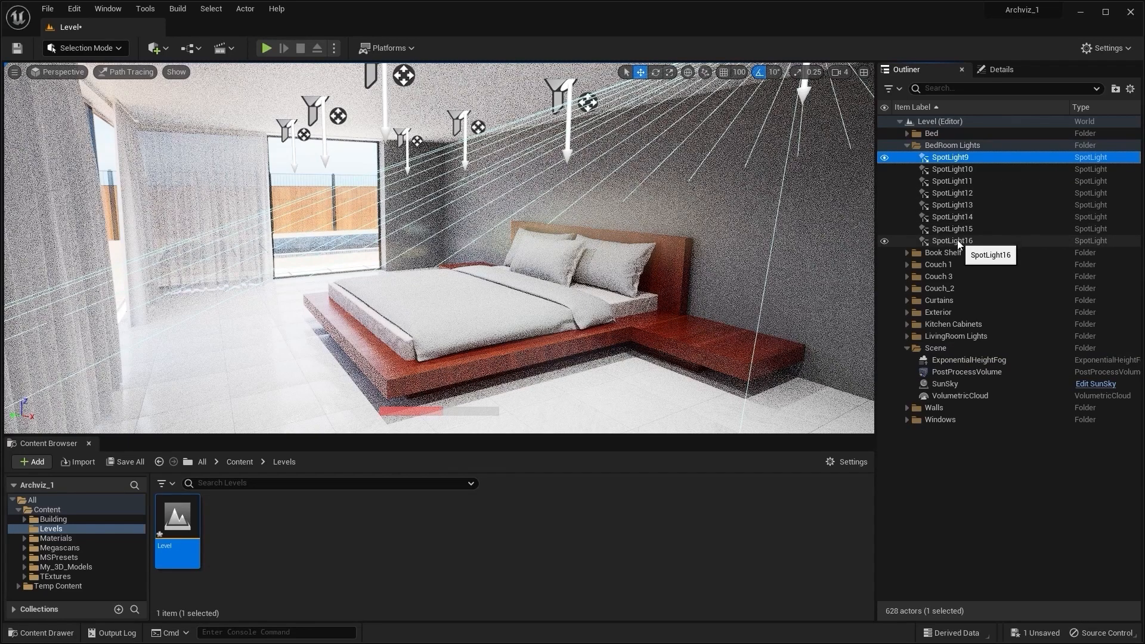
shift+click(957, 241)
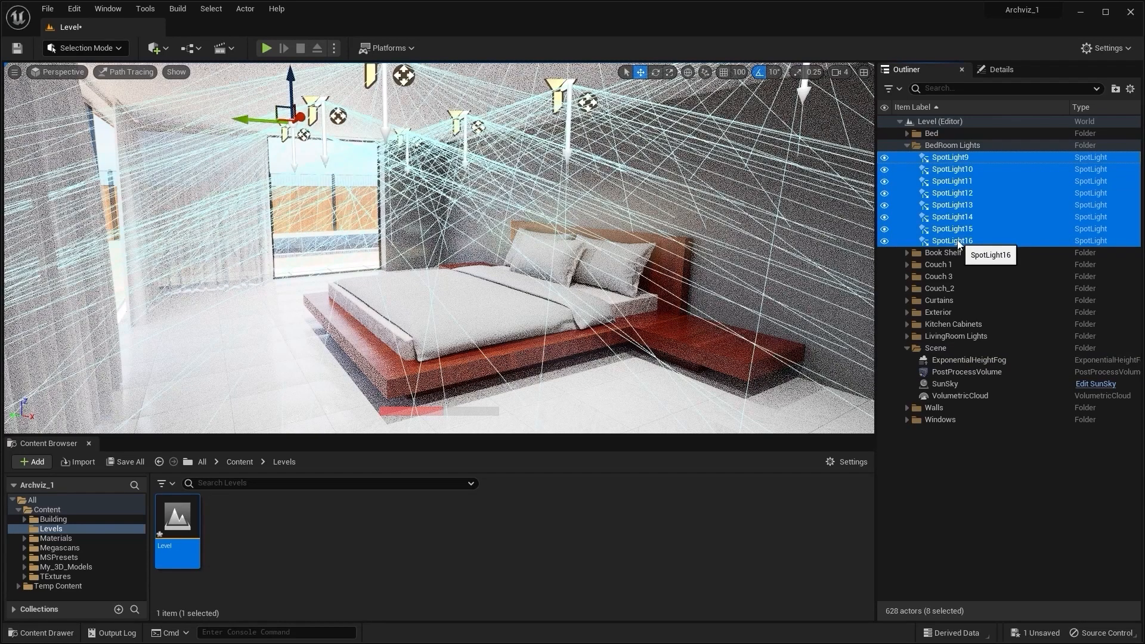
click(1006, 69)
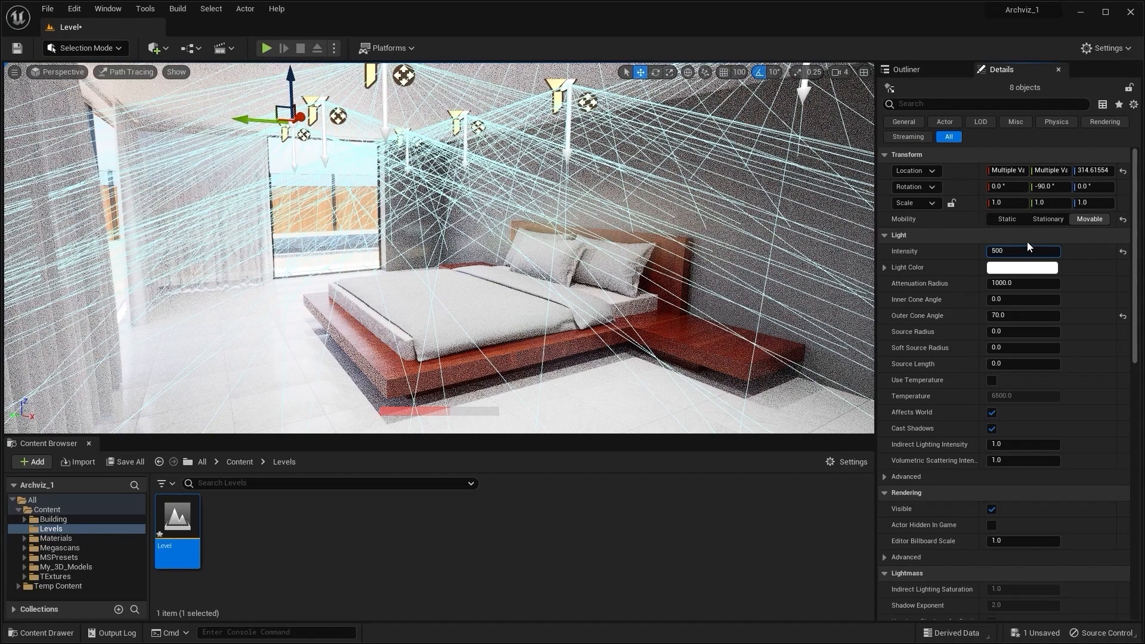
text(0.0 cd)
key(Return)
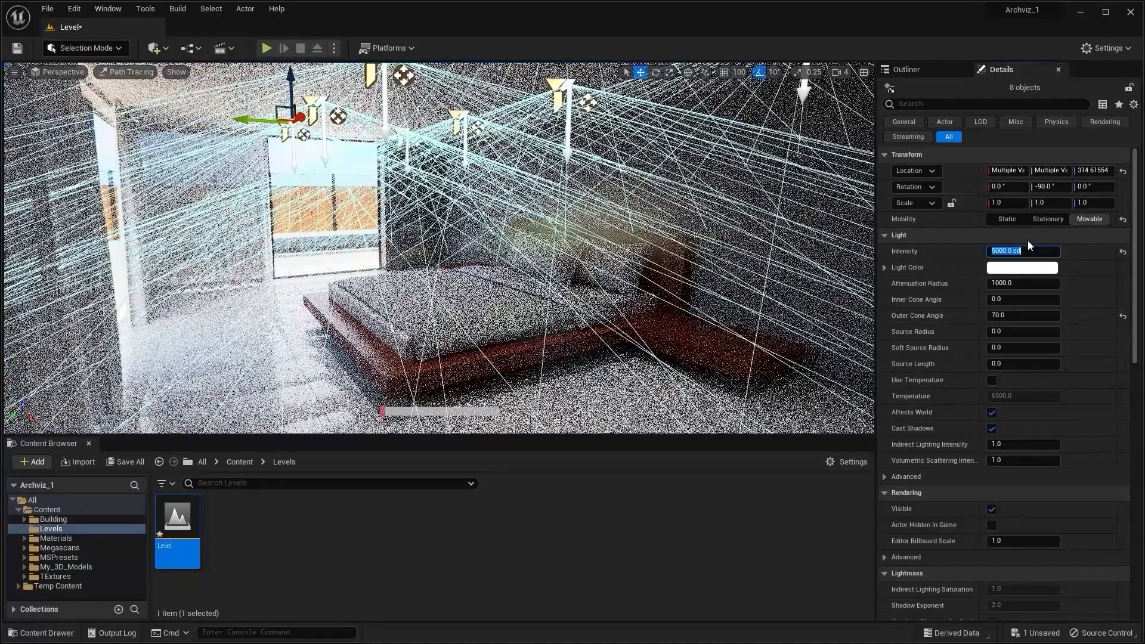
Step: Hide the Curtains folder and set the intensity of the eight bedroom spotlights to 1000 cd
click(918, 70)
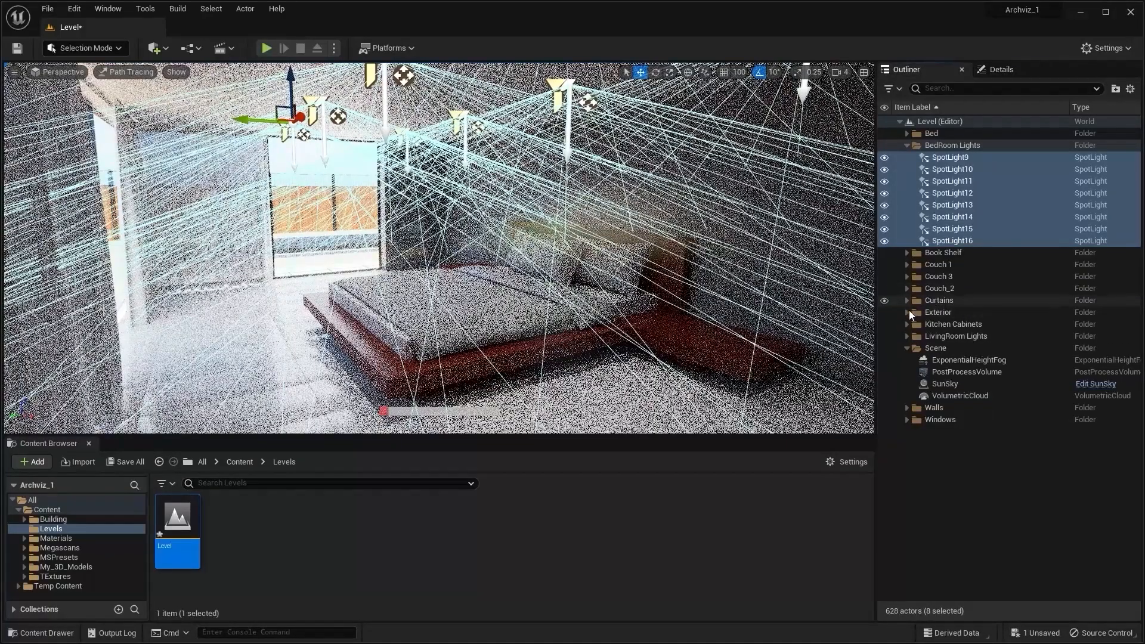
click(885, 301)
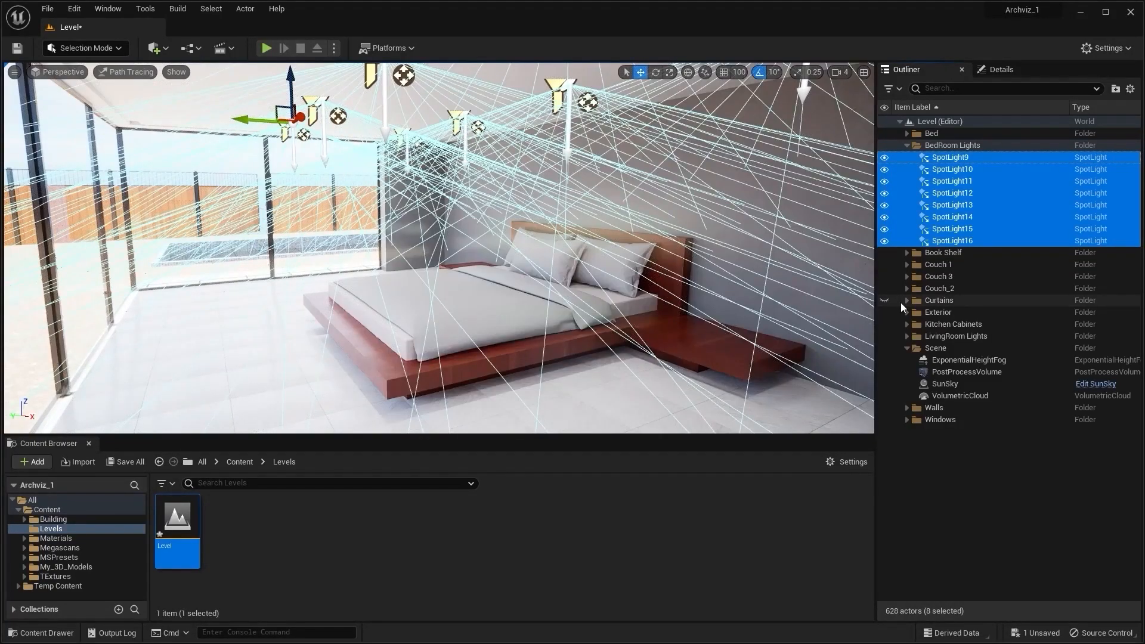
click(996, 72)
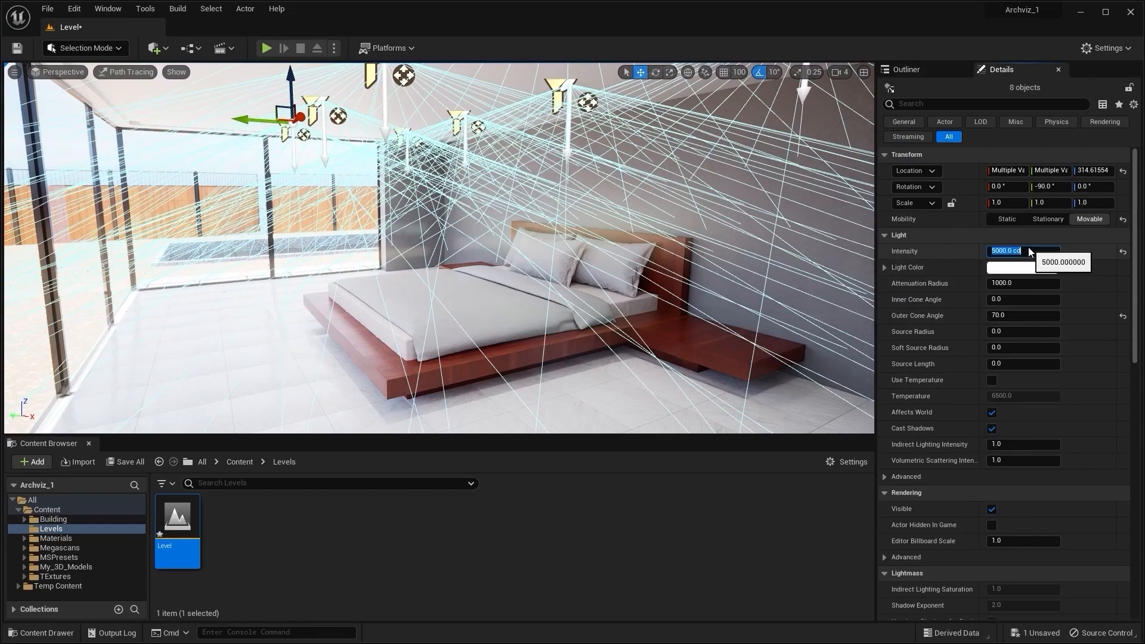
key(Return)
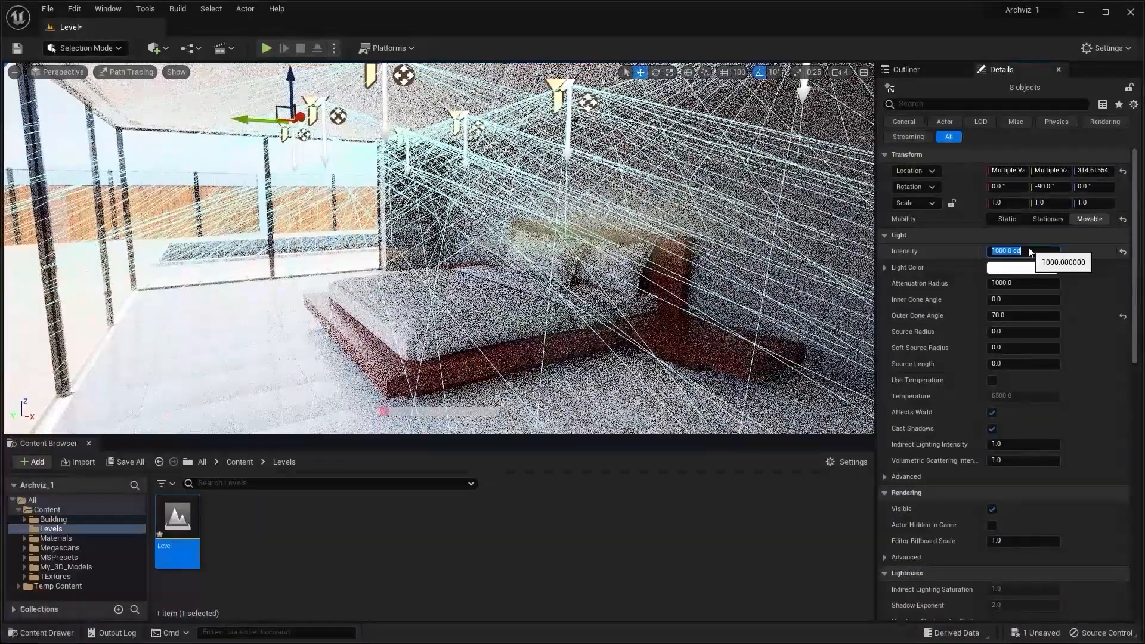
Step: Switch the bedroom viewport from Path Tracing to Lit and clear the spotlight selection
mouse_move(503, 315)
right_down()
mouse_move(536, 367)
mouse_move(565, 358)
mouse_move(547, 360)
right_up()
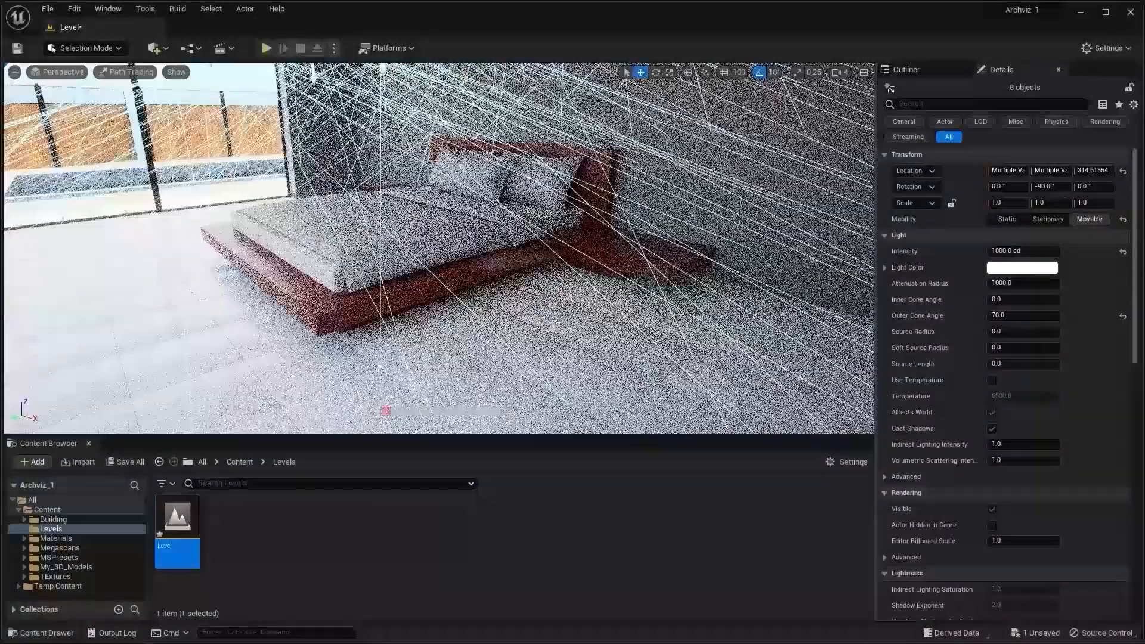
mouse_move(547, 361)
right_down()
mouse_move(565, 348)
mouse_move(540, 349)
mouse_move(511, 314)
right_up()
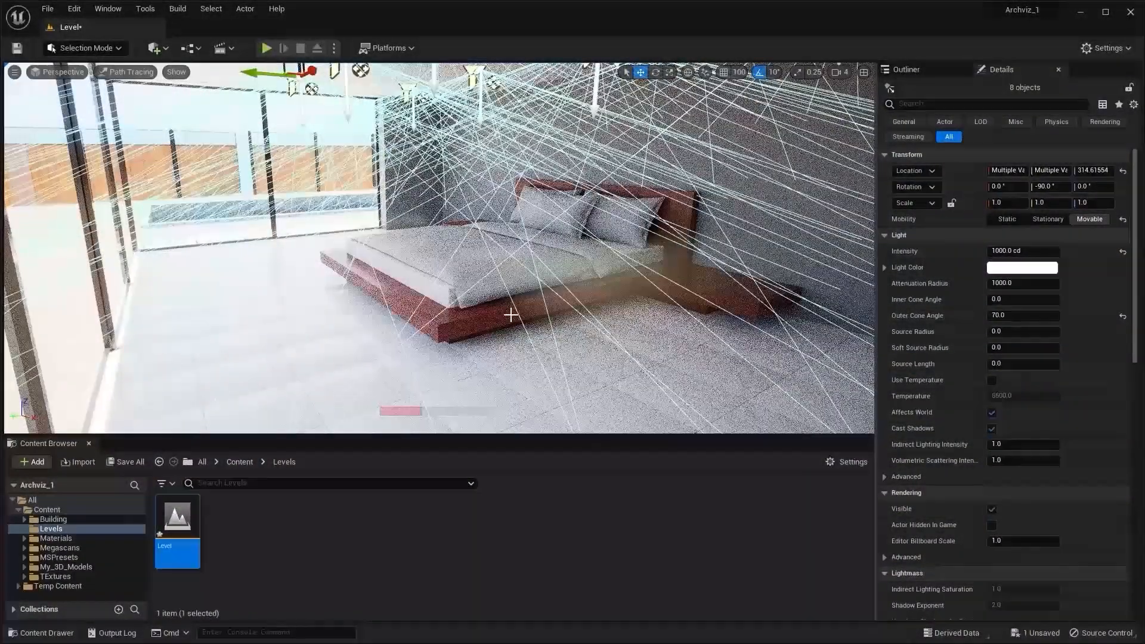
drag(510, 314, 504, 287)
click(126, 72)
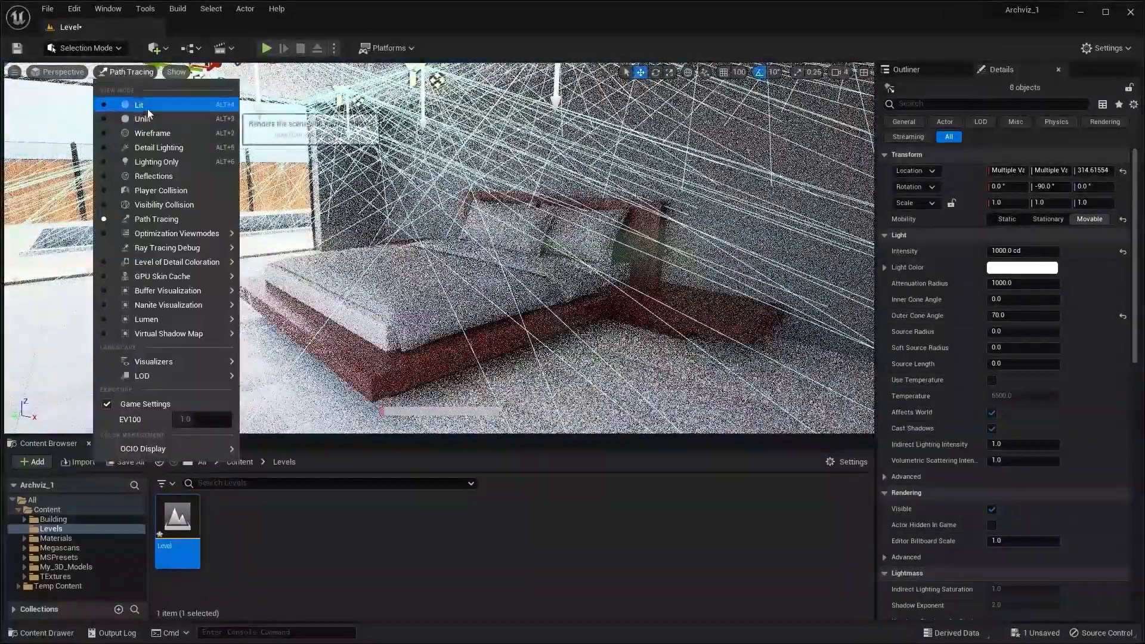
click(139, 105)
right_drag(418, 250, 382, 241)
key(Escape)
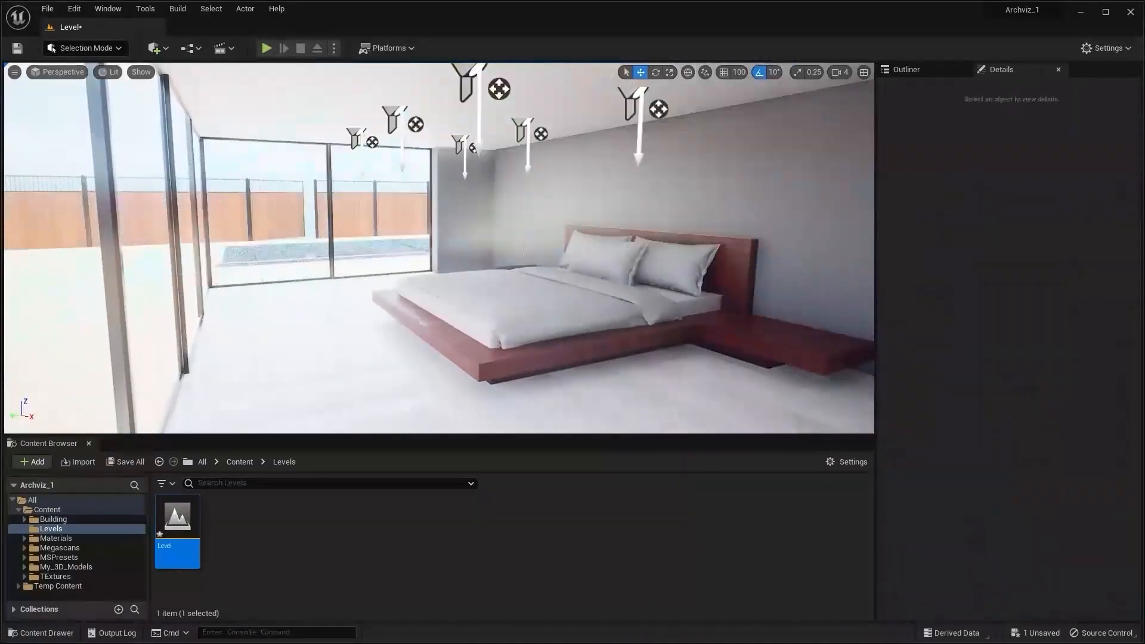
Step: Place a Rect Light in the bedroom corner between the glass wall and the bedside table
right_drag(590, 257, 662, 263)
right_drag(512, 358, 432, 358)
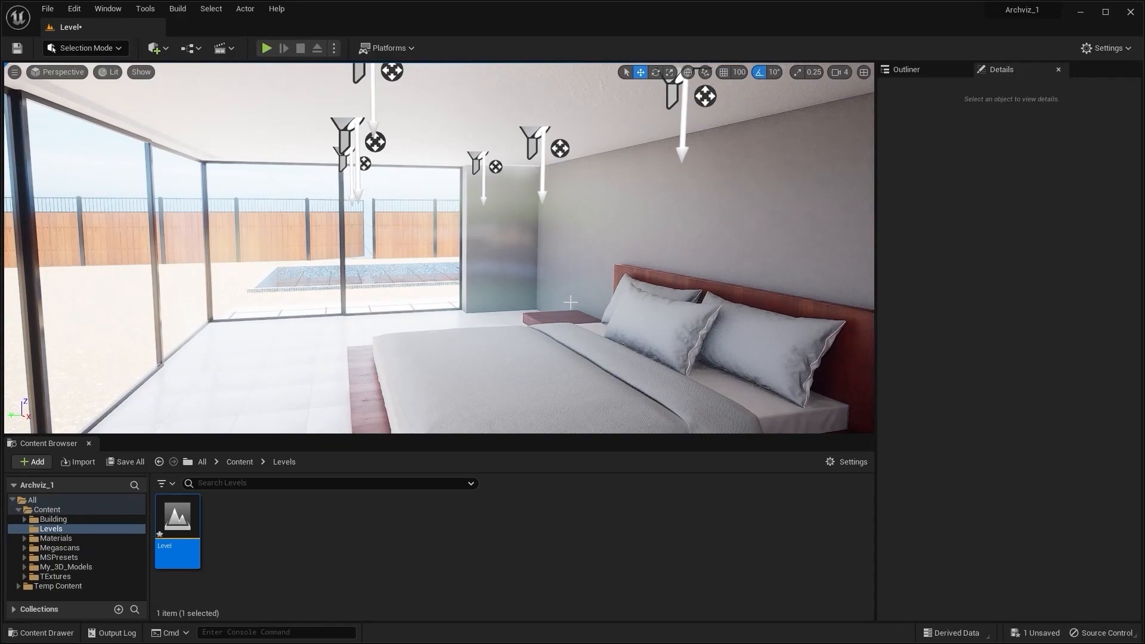
right_drag(570, 302, 319, 184)
right_drag(402, 235, 441, 173)
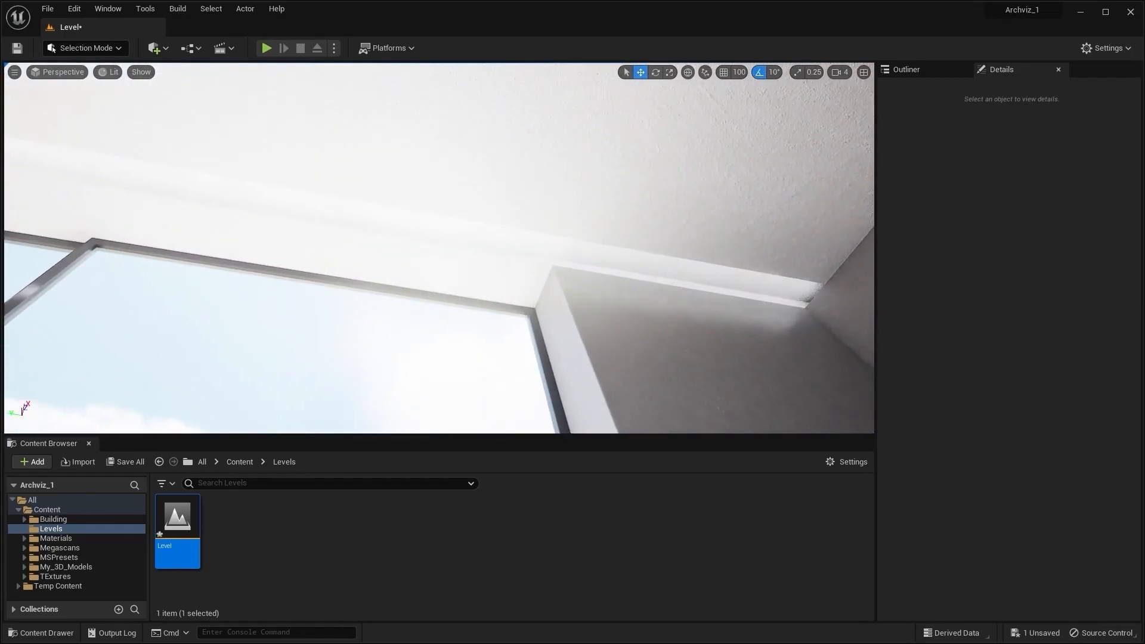
right_drag(716, 275, 699, 268)
right_drag(598, 248, 557, 220)
click(156, 48)
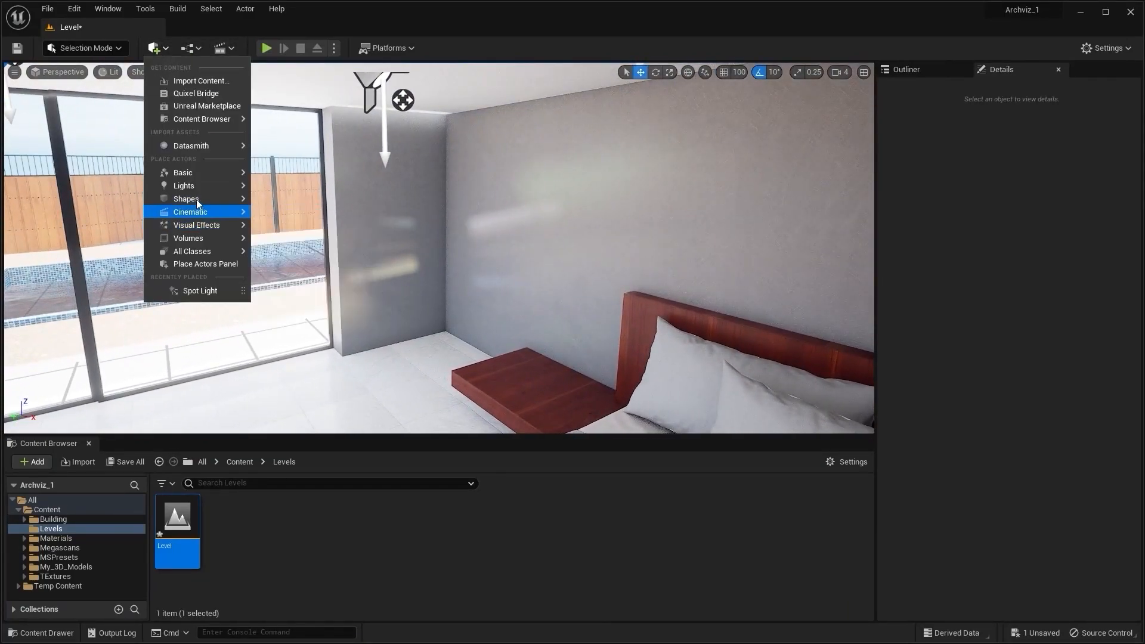
mouse_move(198, 190)
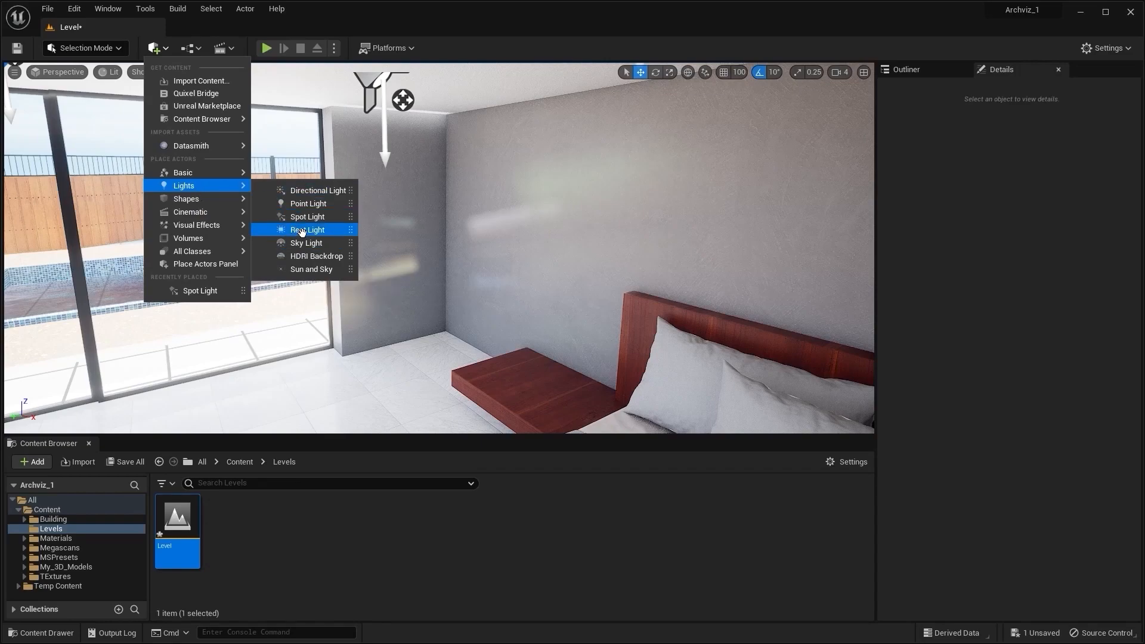
drag(320, 229, 410, 337)
Step: Raise the rect light off the floor and rotate it to 90° on the Y axis so it faces upward
right_drag(410, 337, 392, 244)
key(w)
shift+drag(409, 244, 410, 240)
right_drag(409, 240, 413, 240)
key(e)
drag(399, 221, 349, 171)
key(w)
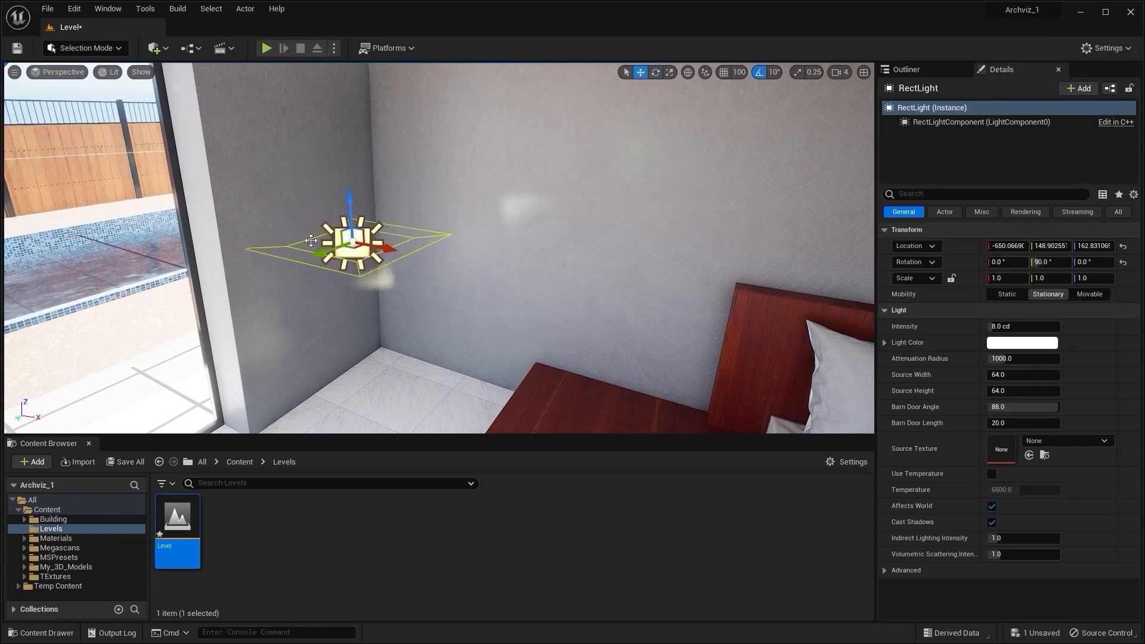
Step: Set the rect light's Barn Door Angle to 10
right_drag(446, 174, 412, 154)
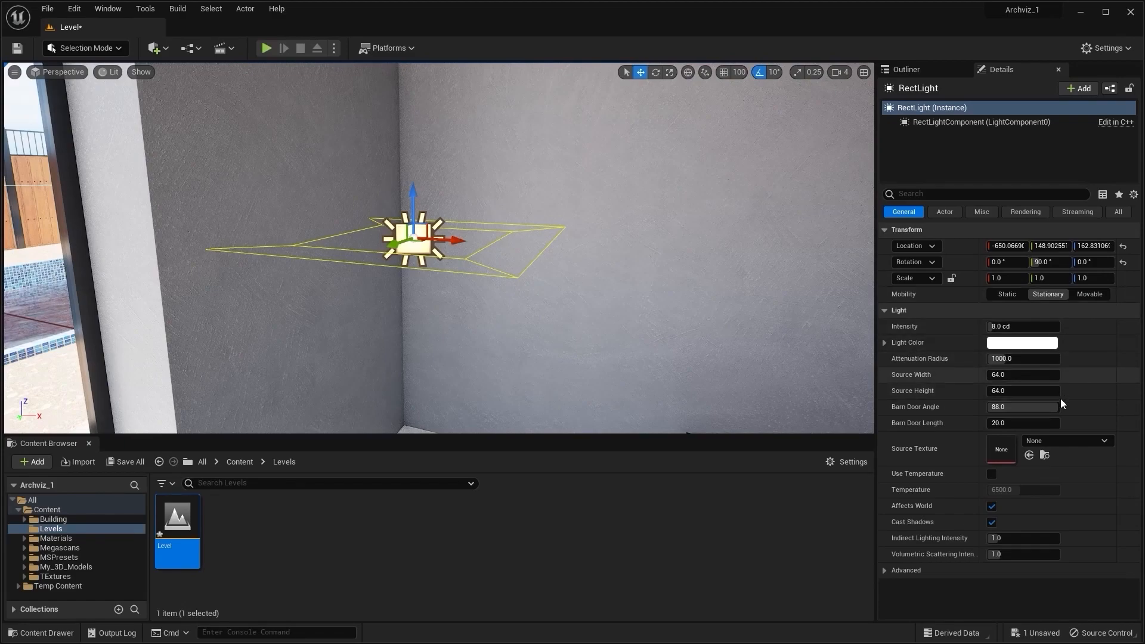
drag(1048, 407, 978, 406)
click(1045, 408)
text(10)
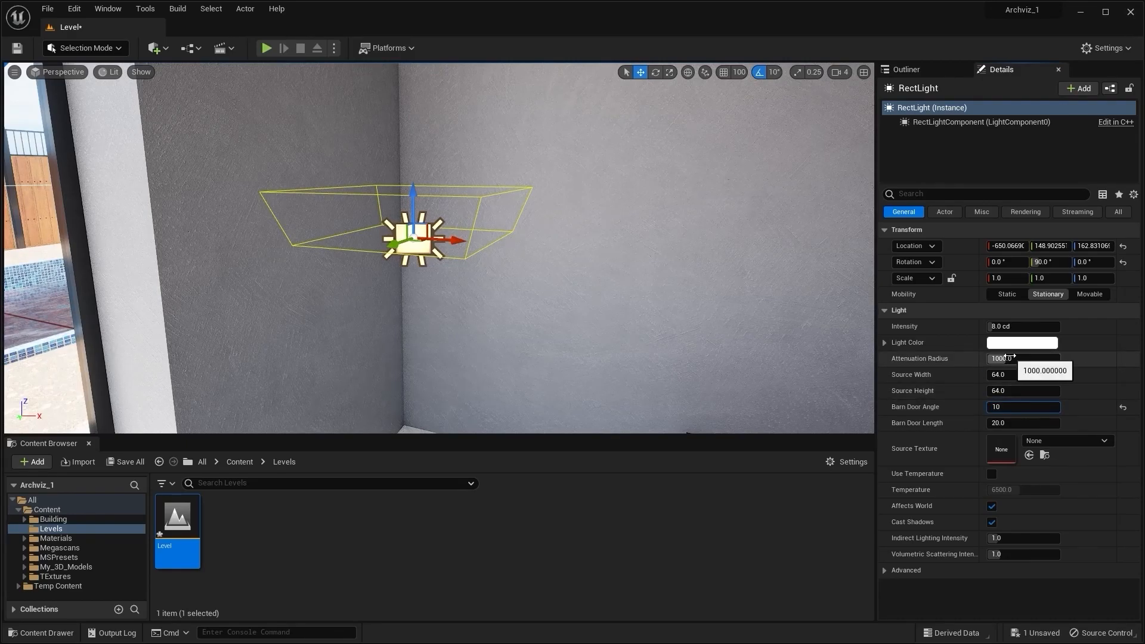
key(Return)
Step: Flip the rect light to face straight down at -90° and raise it to a height of about 305
key(e)
mouse_move(464, 214)
mouse_down()
mouse_move(497, 244)
mouse_move(485, 195)
mouse_move(459, 179)
mouse_move(475, 206)
mouse_up()
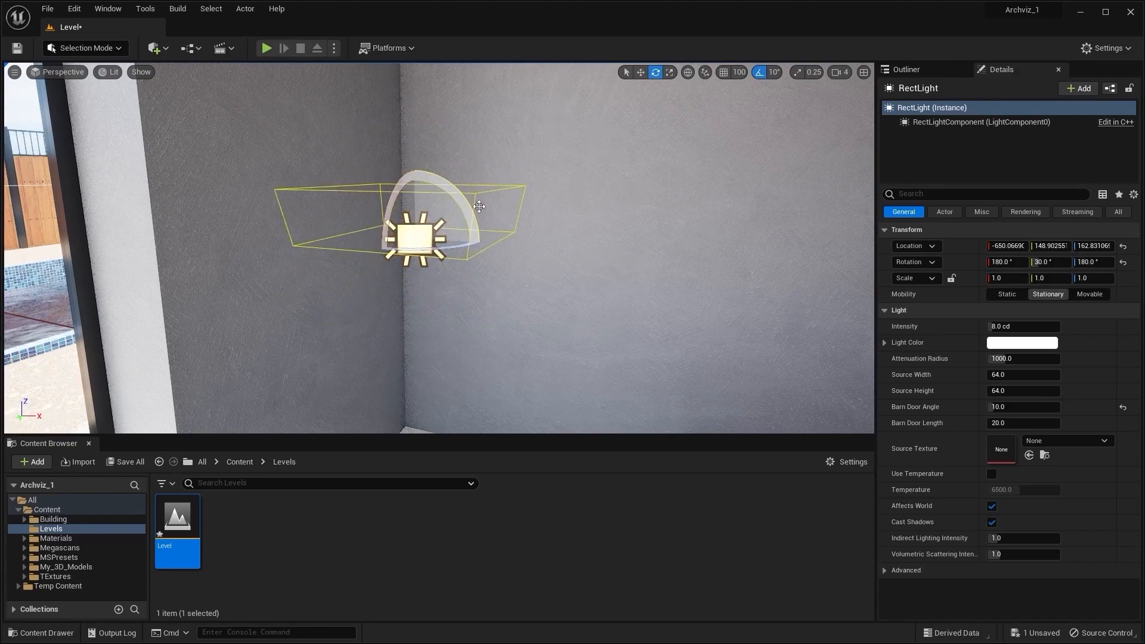
key(ctrl+z)
key(w)
key(e)
drag(474, 253, 414, 101)
key(w)
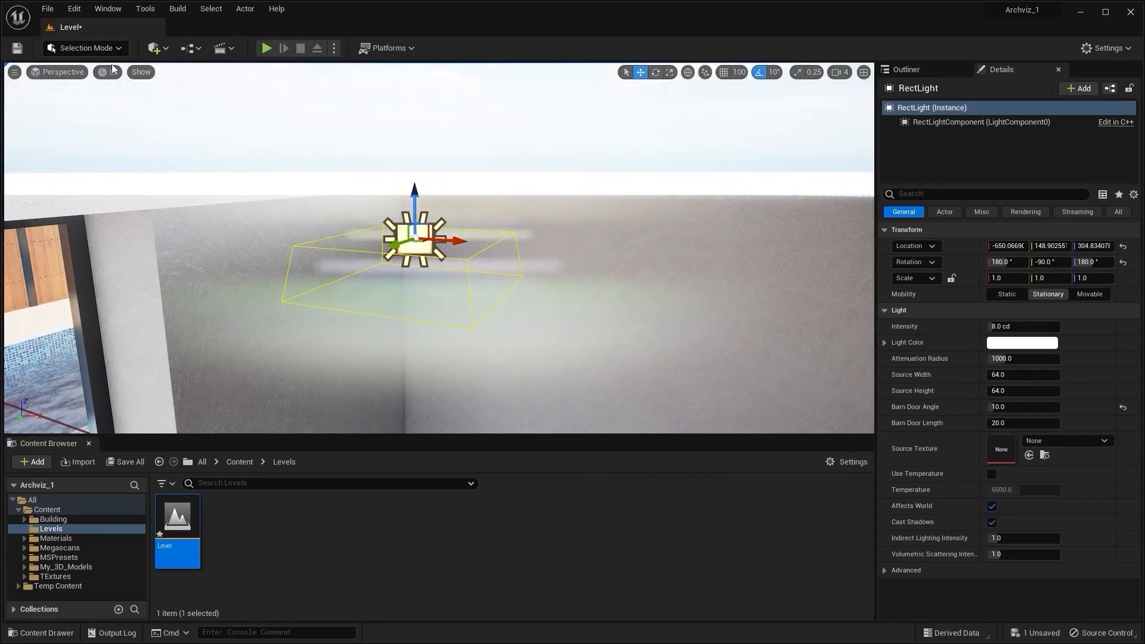
Step: In the top view, reduce the rect light's Source Width to about 49.5 and its Source Height to about 1.9
click(63, 72)
click(69, 116)
scroll(310, 197, up, 3)
scroll(310, 196, up, 5)
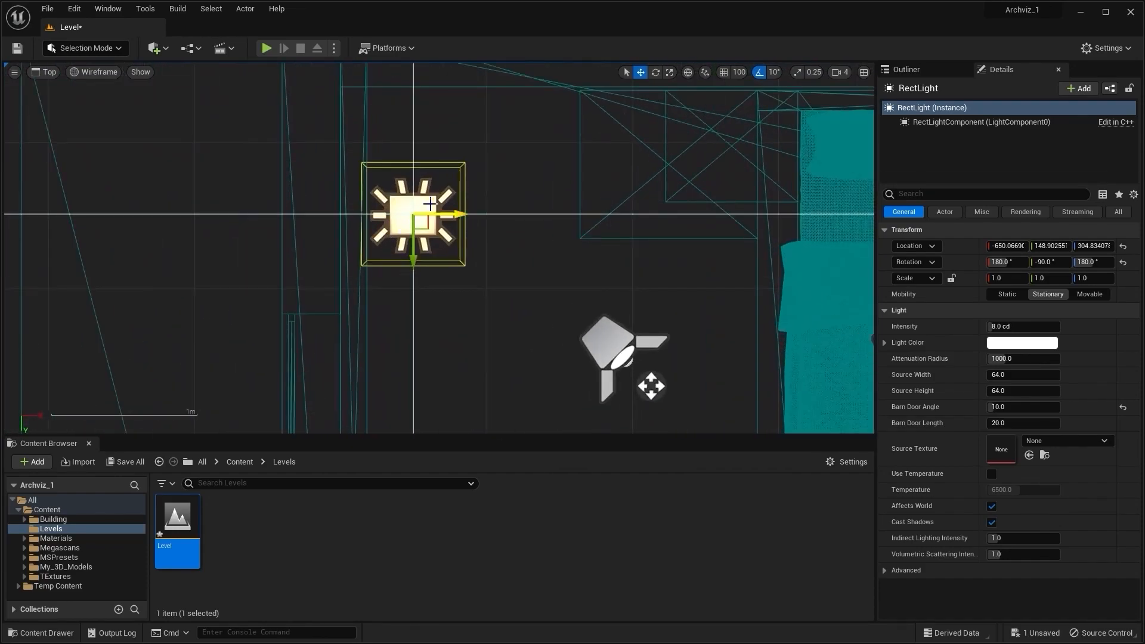
right_drag(461, 240, 489, 276)
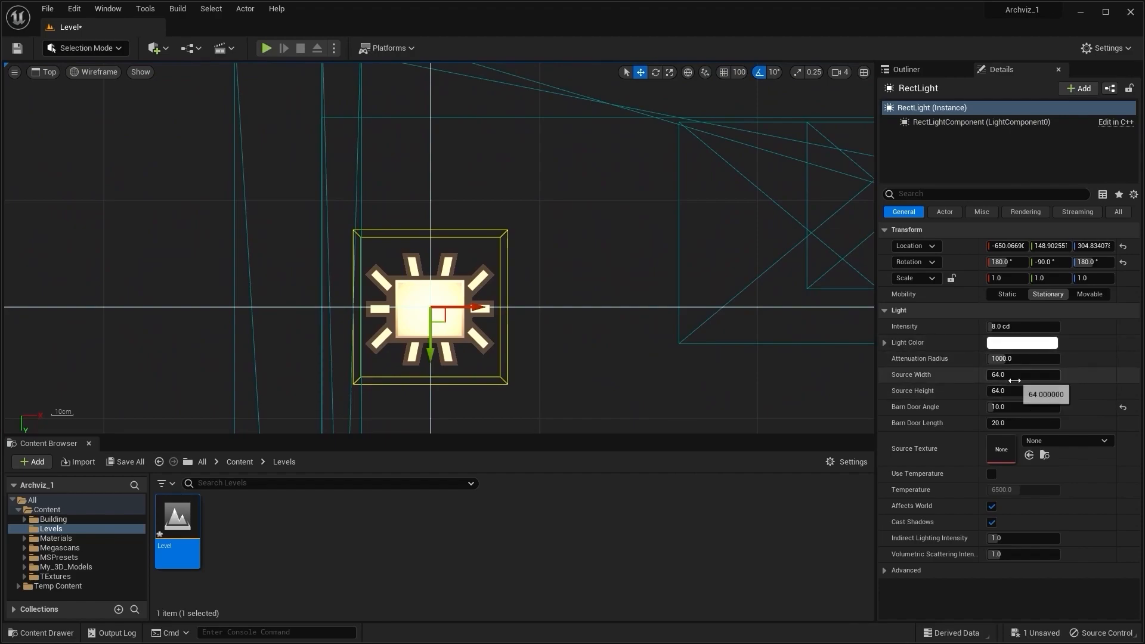
drag(1022, 374, 987, 390)
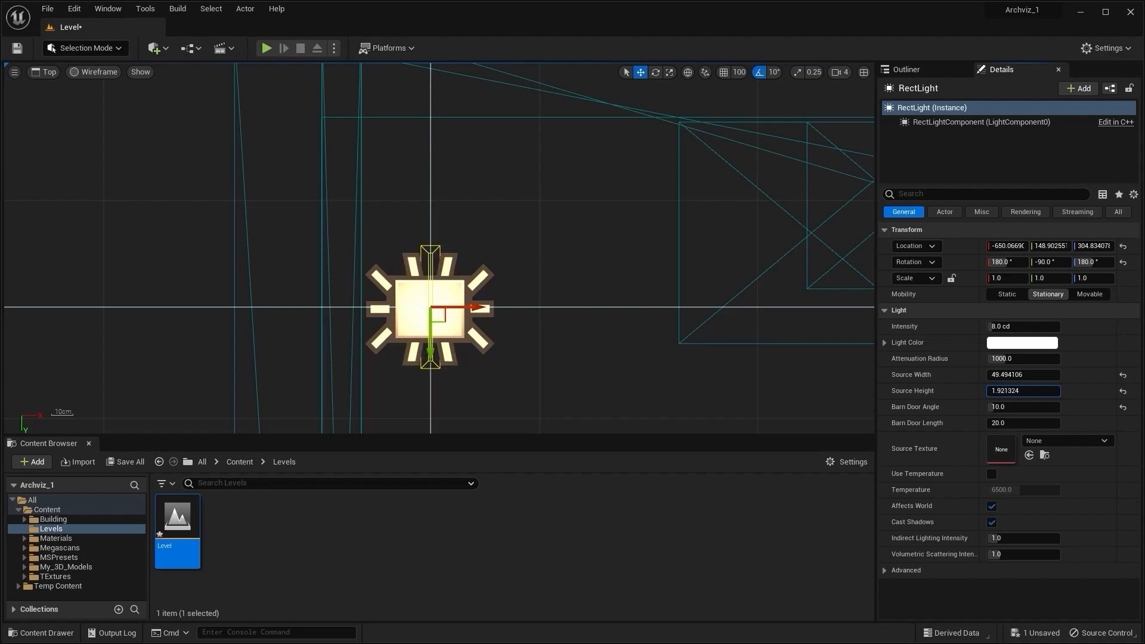
Step: Center the rect light across the narrow ceiling recess at X about -690.9 and widen its Source Height to about 9.9
right_drag(520, 256, 600, 322)
drag(518, 399, 436, 279)
scroll(436, 279, up, 5)
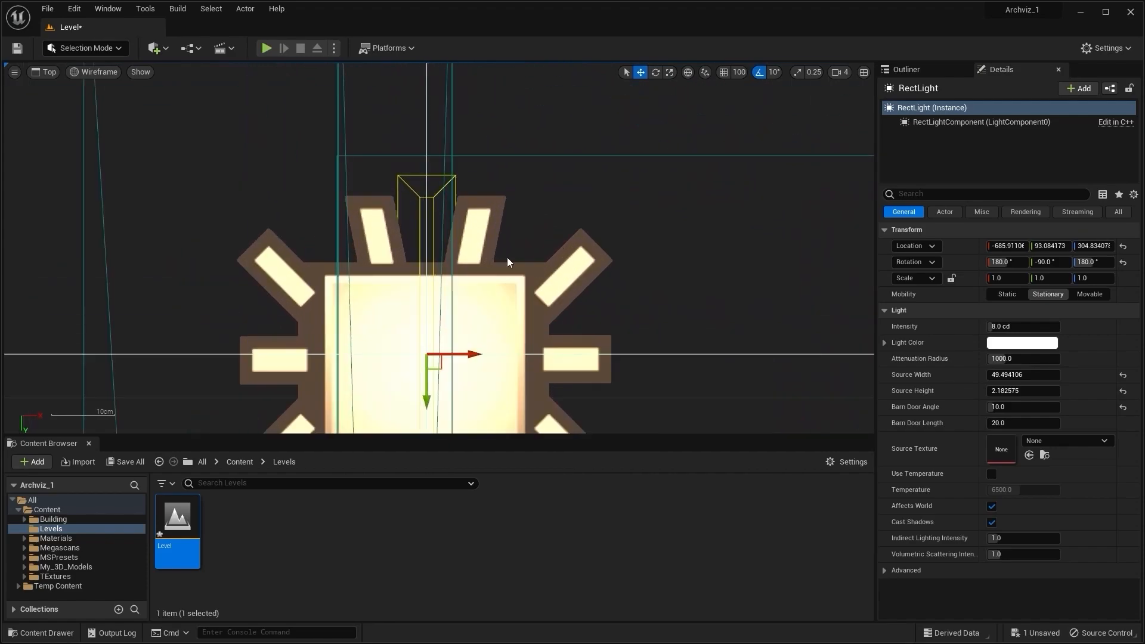
drag(430, 350, 399, 347)
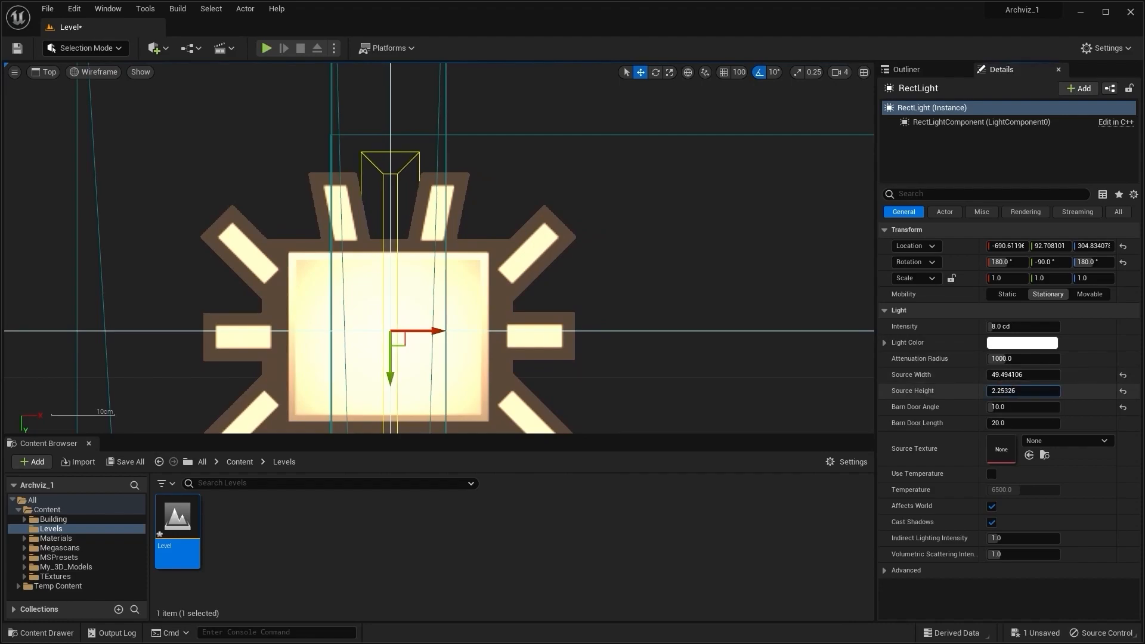
drag(1023, 390, 1037, 390)
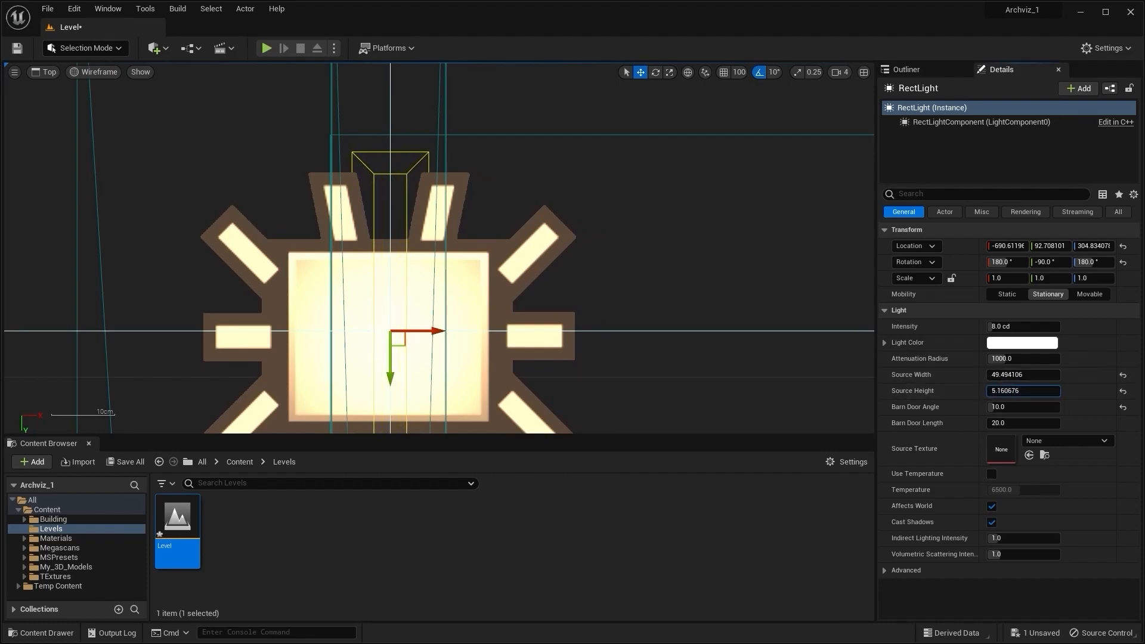
drag(1023, 391, 1022, 390)
right_drag(407, 355, 428, 355)
drag(460, 332, 458, 332)
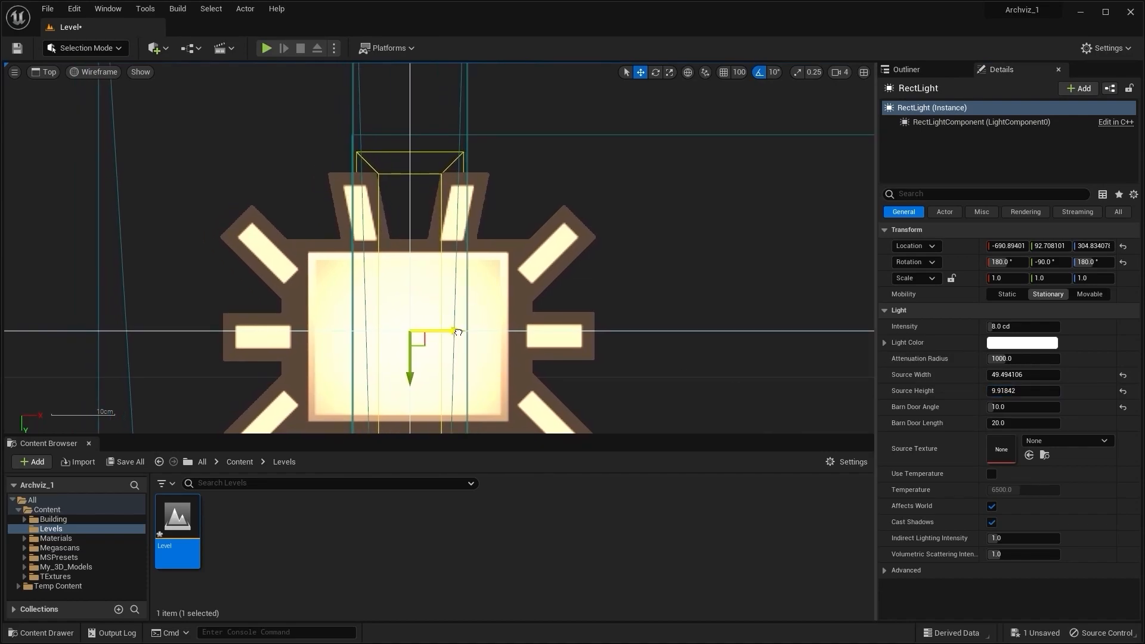
Step: Slide the rect light along the recess to Y about 354.7 and increase its Source Width to about 238.7
scroll(435, 368, down, 10)
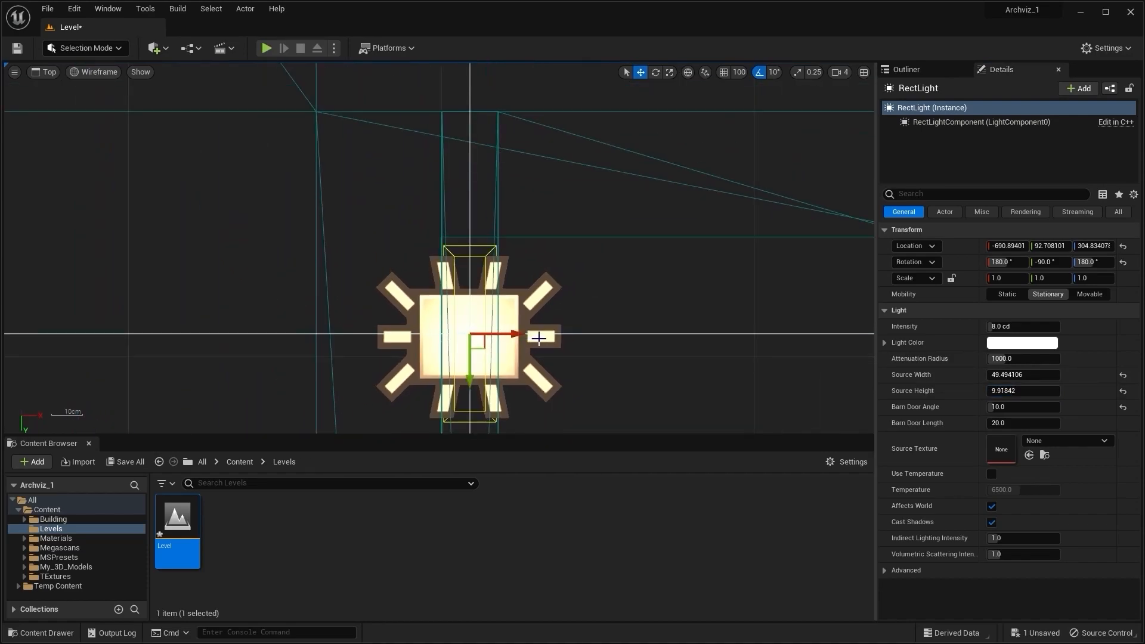
scroll(592, 256, down, 7)
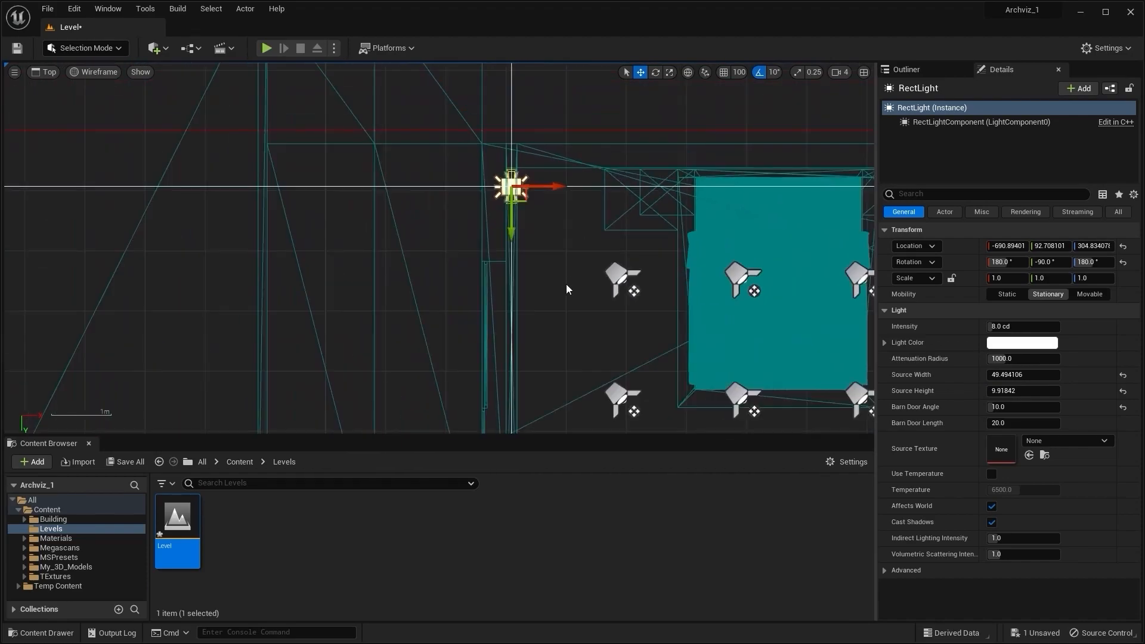
drag(446, 165, 448, 266)
key(f)
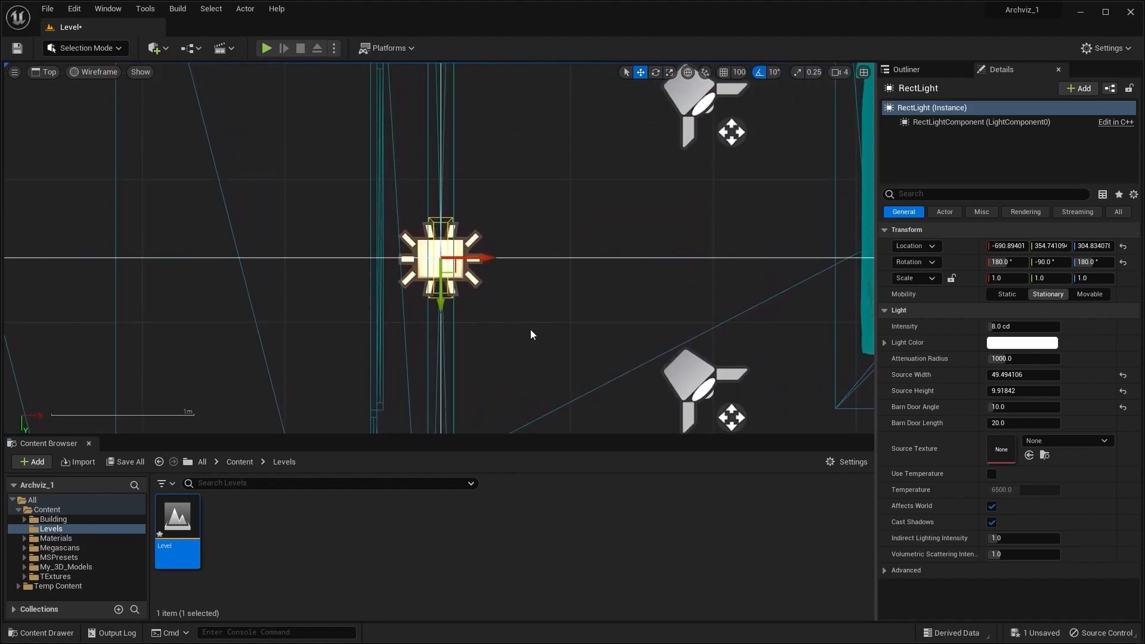
drag(1021, 374, 1061, 375)
scroll(626, 276, down, 6)
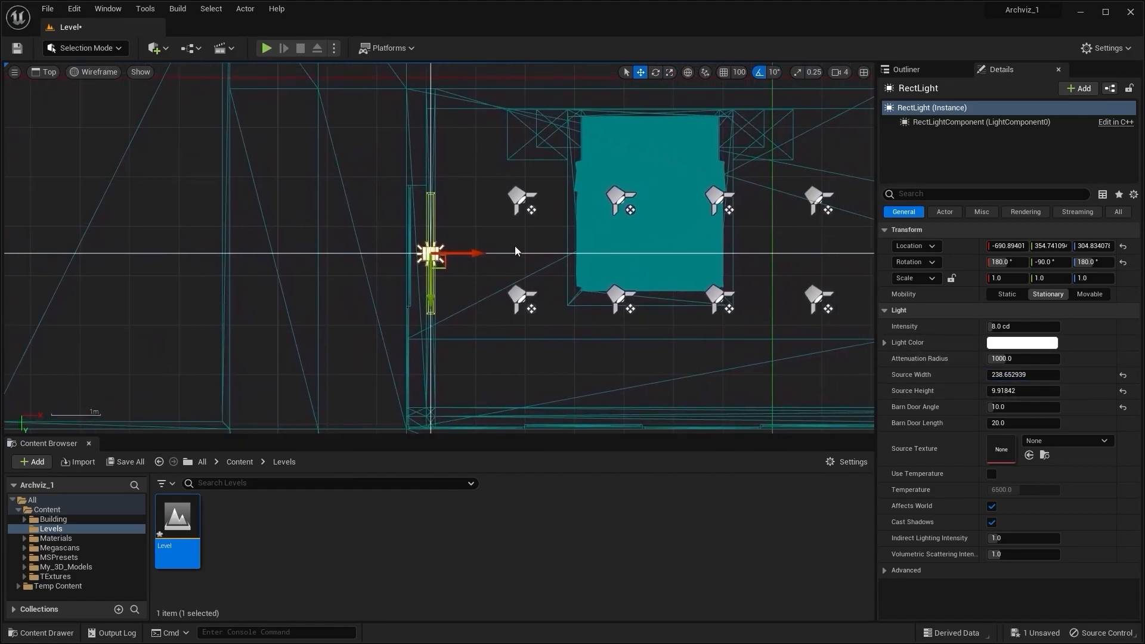
Step: Enlarge the viewport, stretch the rect light's Source Width to about 587 along the recess, and shift it to Y about 364.9
right_drag(541, 263, 499, 259)
drag(517, 444, 505, 603)
scroll(542, 281, up, 4)
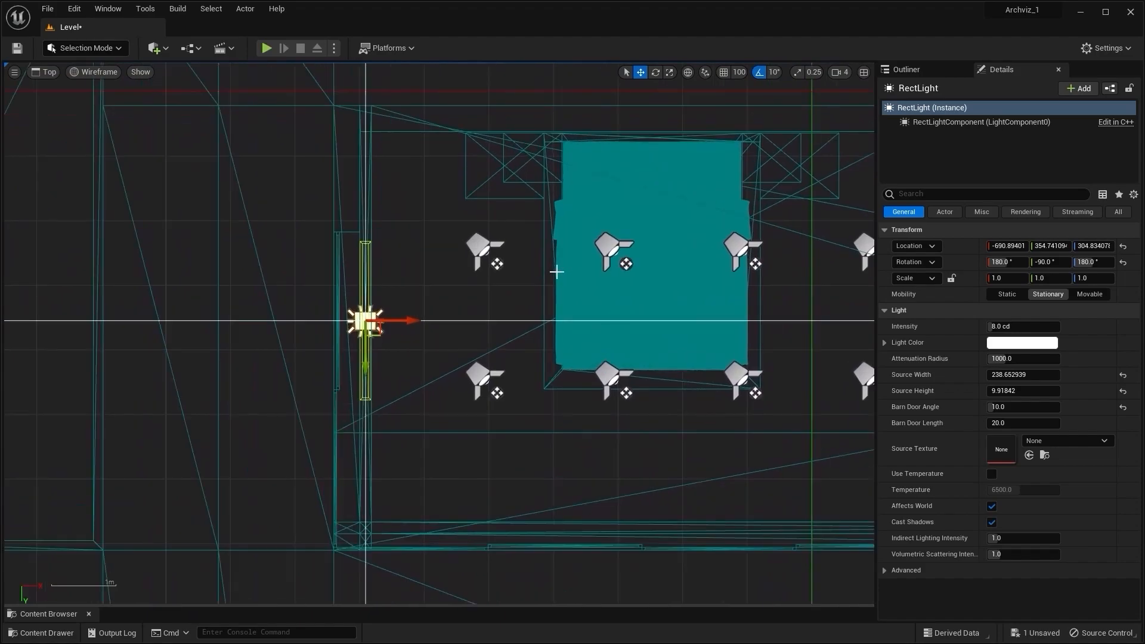
right_drag(557, 271, 581, 286)
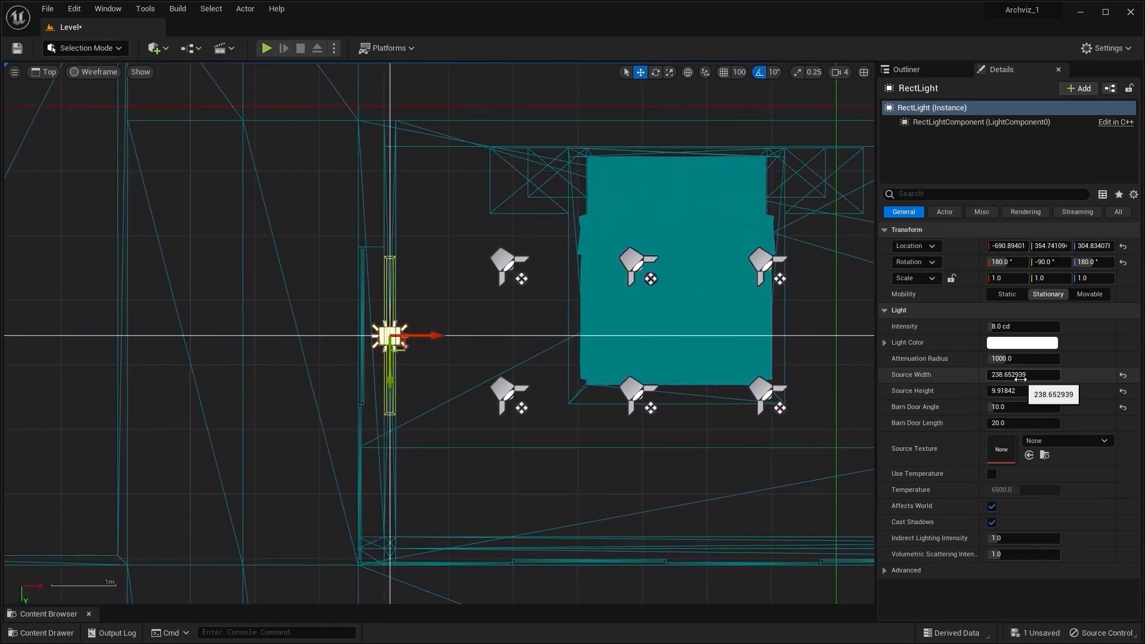
drag(1023, 374, 1049, 375)
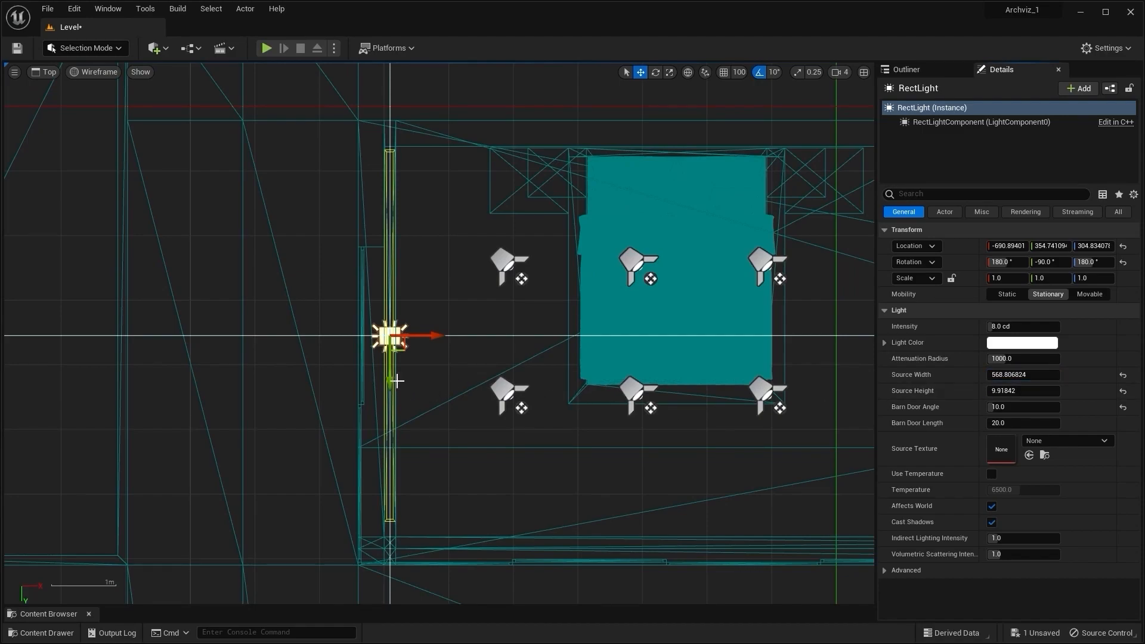
drag(390, 382, 391, 390)
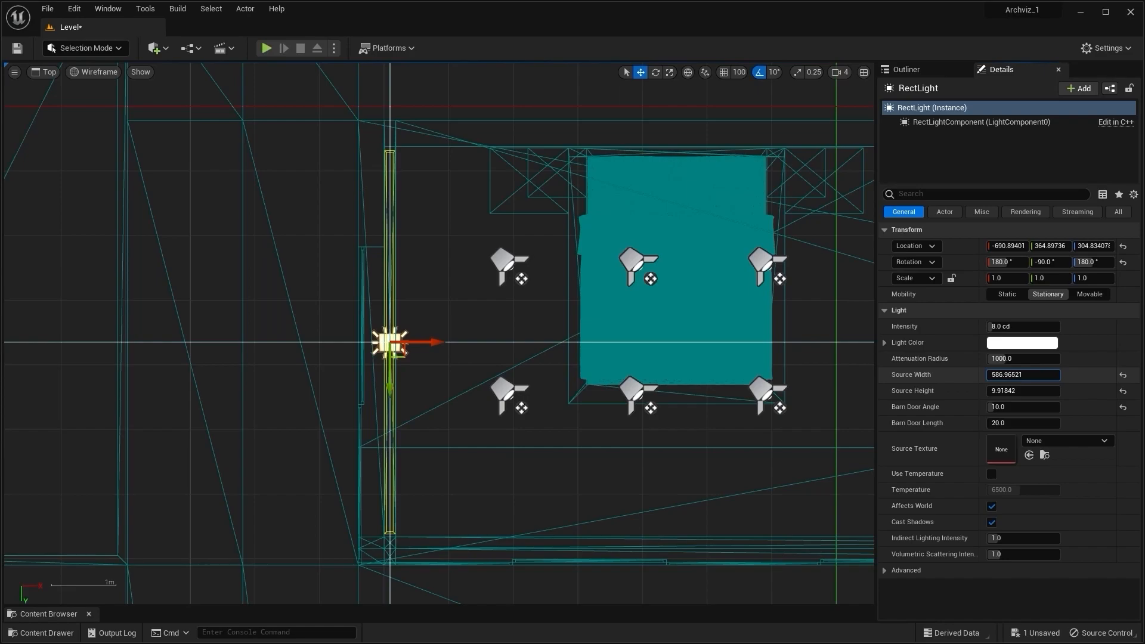
right_drag(504, 427, 471, 376)
scroll(494, 262, down, 1)
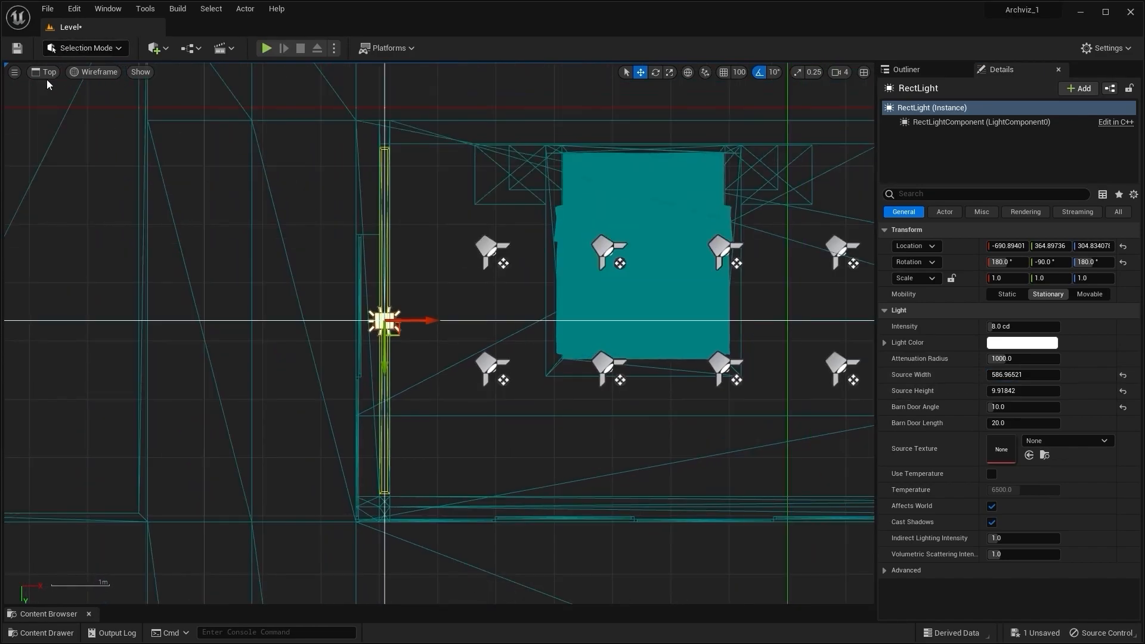
Step: Return to the perspective view at the rect light under the ceiling and lower the camera speed to 2
click(47, 74)
click(89, 90)
right_drag(112, 112, 50, 67)
key(q)
right_drag(438, 332, 262, 338)
key(e)
key(q)
right_drag(594, 158, 594, 158)
key(q)
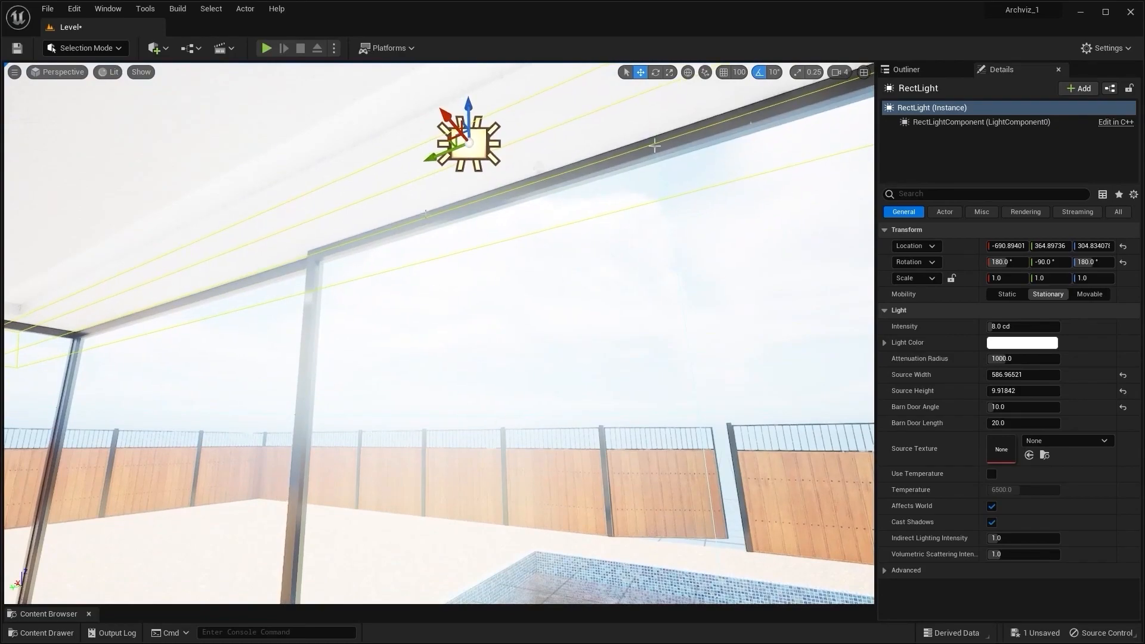
click(842, 72)
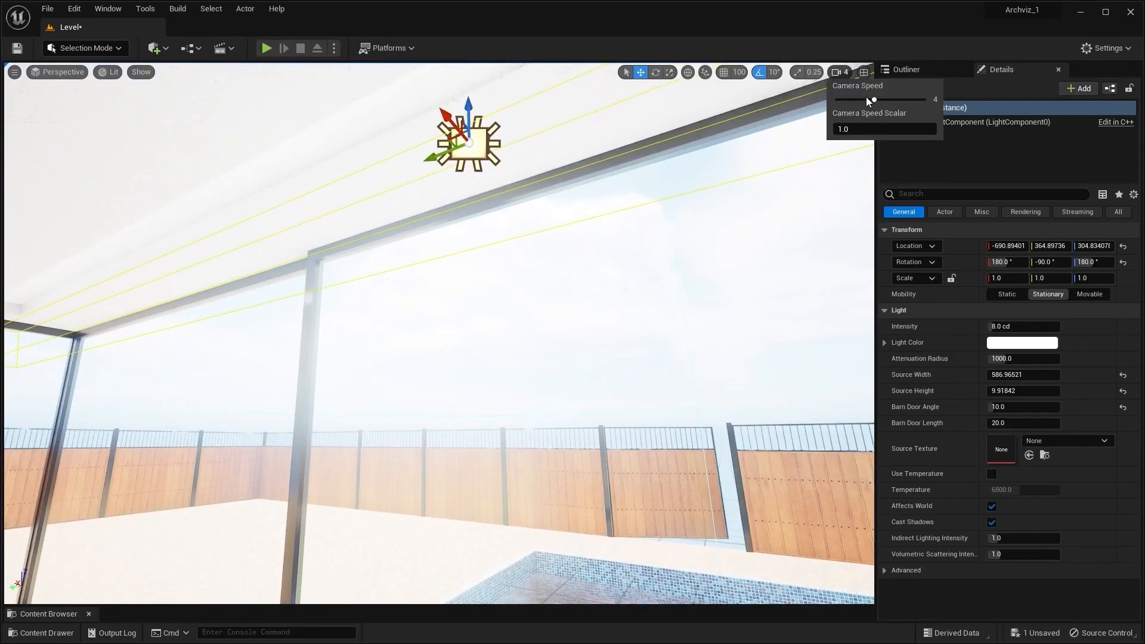
drag(871, 100, 849, 100)
Step: Raise the rect light into the ceiling recess to a height of about 323
right_drag(518, 152, 295, 256)
key(e)
key(d)
key(e)
shift+drag(329, 316, 329, 304)
mouse_move(372, 290)
right_down()
mouse_move(331, 310)
mouse_move(356, 286)
mouse_move(331, 280)
mouse_move(371, 280)
right_up()
key(q)
key(e)
key(q)
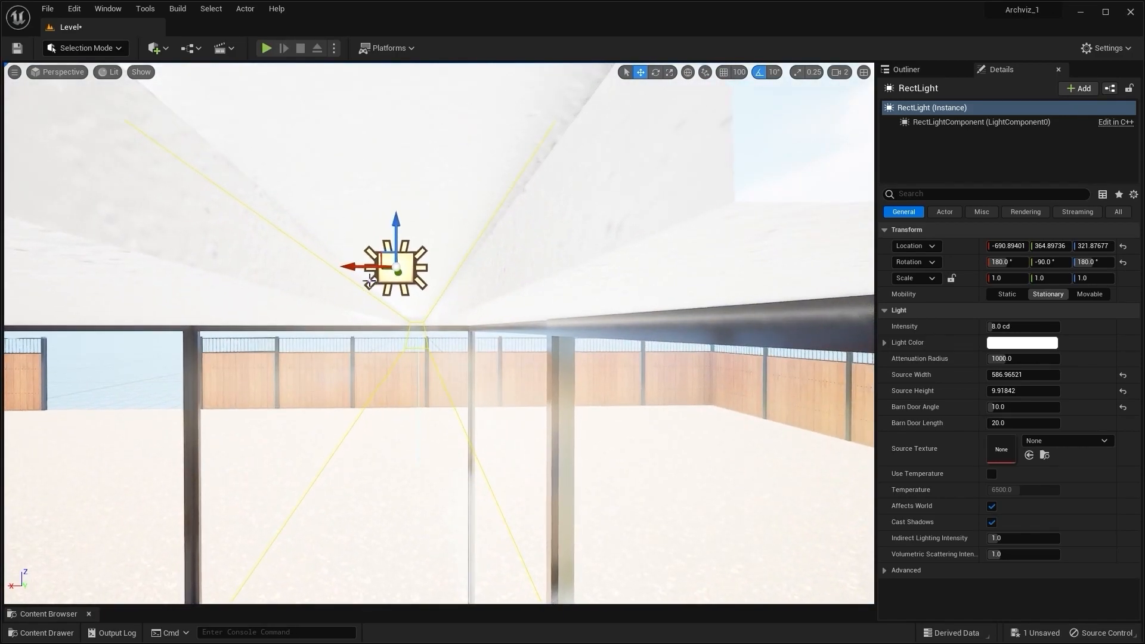
drag(393, 223, 395, 204)
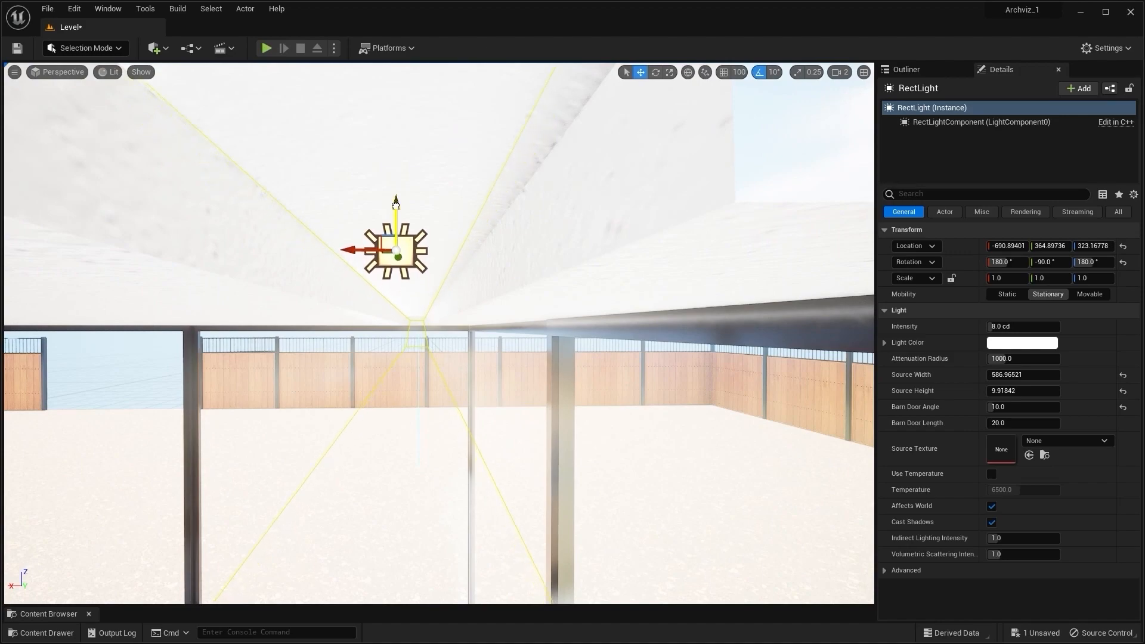
Step: Select the PostProcessVolume and lower its exposure to darken the overexposed view
right_drag(399, 234, 301, 257)
click(906, 69)
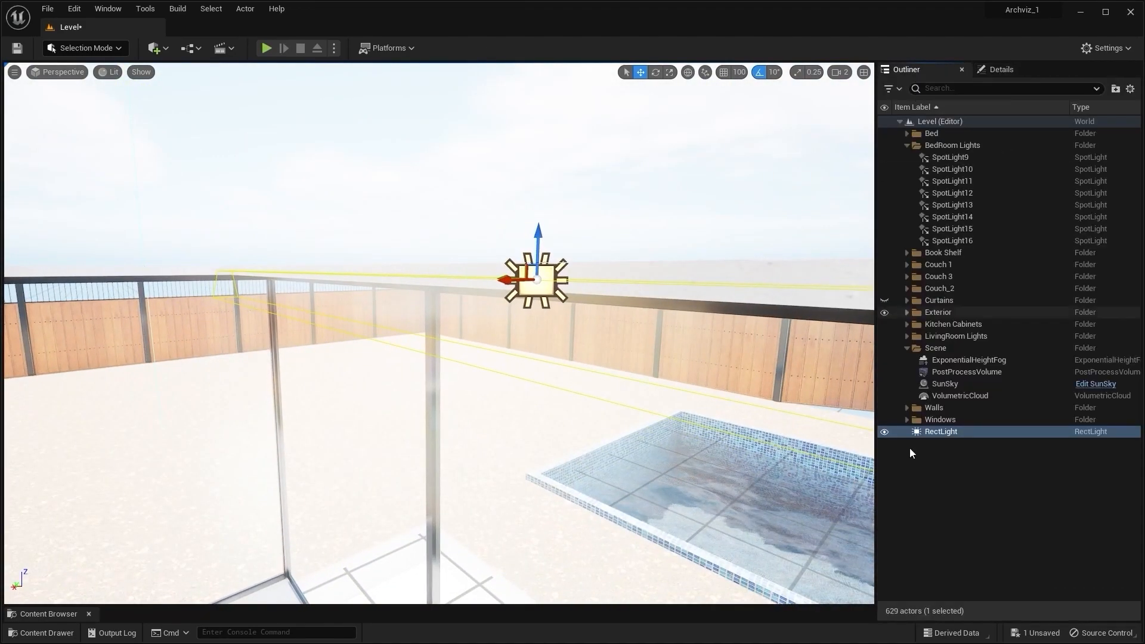
click(966, 371)
click(1001, 70)
drag(1025, 374, 1014, 374)
Step: Select the rect light in the ceiling recess and lower it to a height of about 322.1
right_drag(547, 322, 619, 322)
mouse_move(497, 318)
right_down()
mouse_move(483, 268)
mouse_move(497, 318)
right_up()
click(451, 156)
right_drag(513, 240, 513, 286)
drag(438, 161, 443, 166)
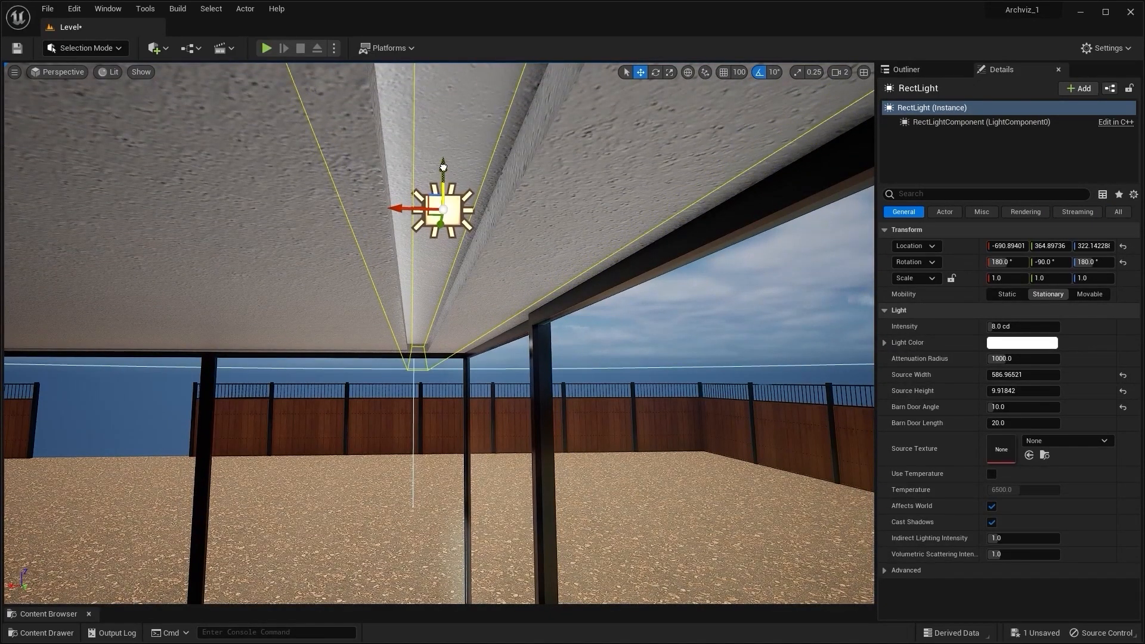
Step: Set the rect light's intensity to 500 cd and toggle Affects World off and on to compare its effect
right_drag(554, 179, 536, 164)
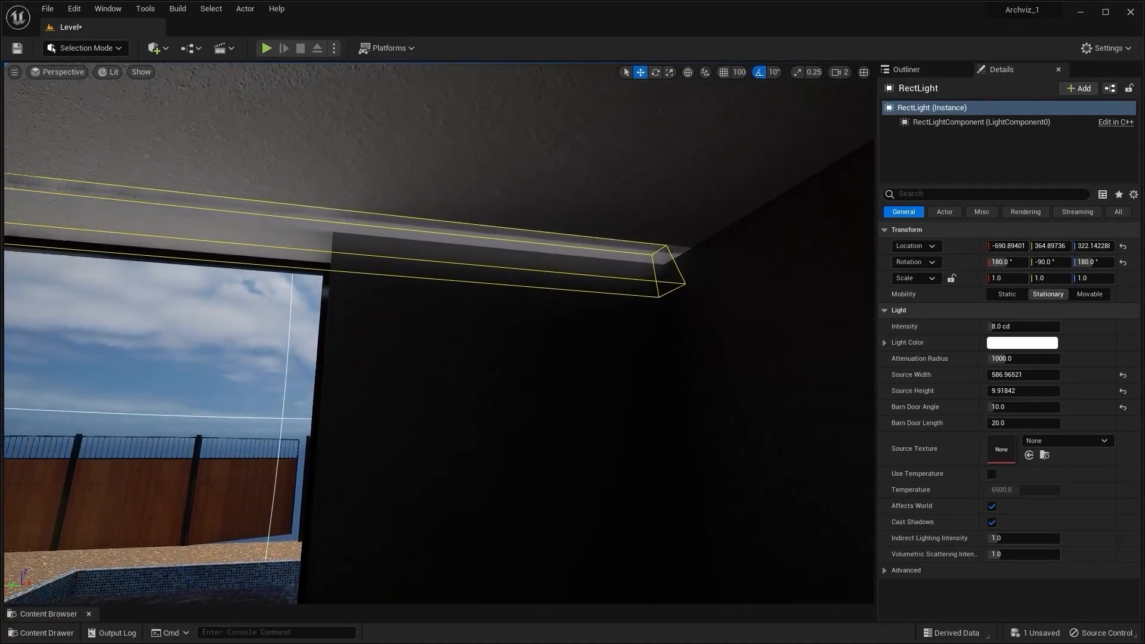
click(992, 507)
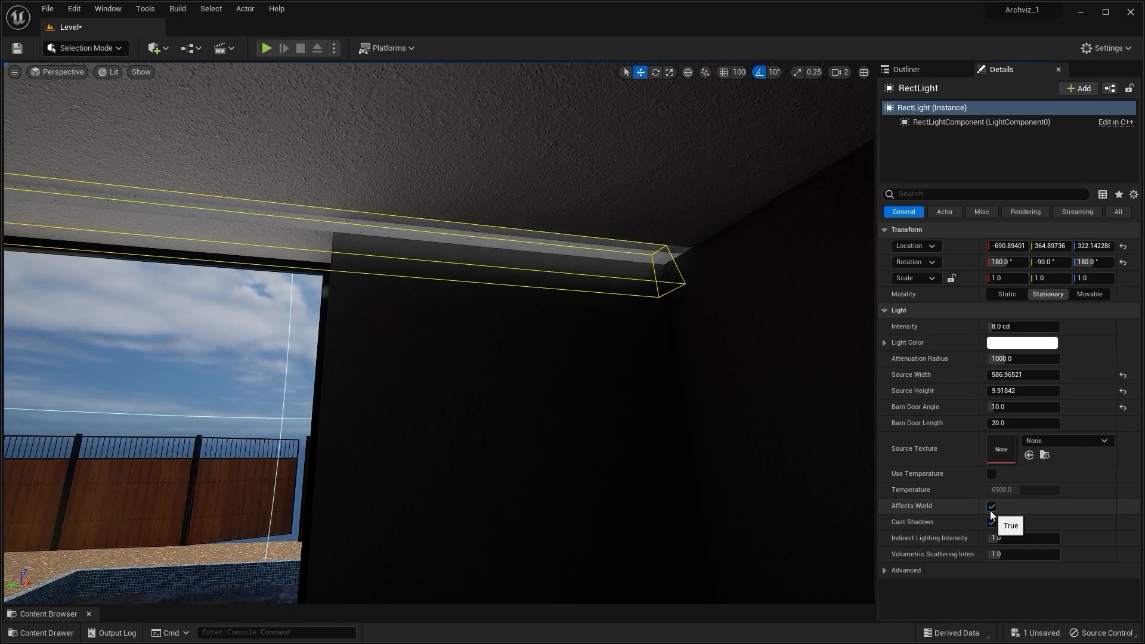
right_drag(746, 384, 626, 364)
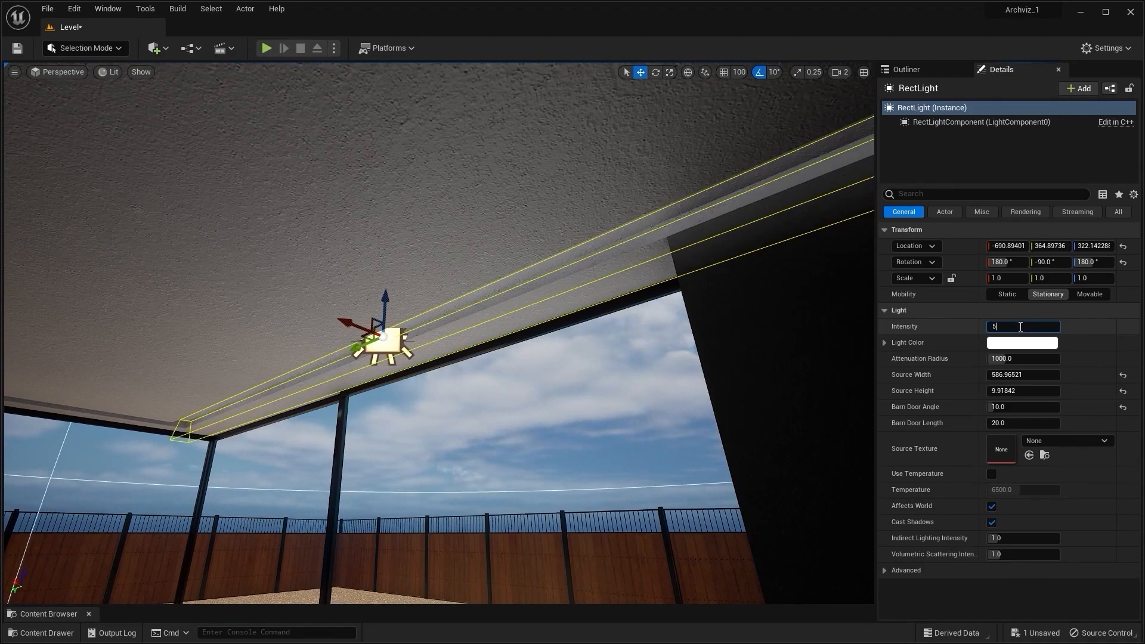
right_drag(537, 358, 620, 358)
click(991, 505)
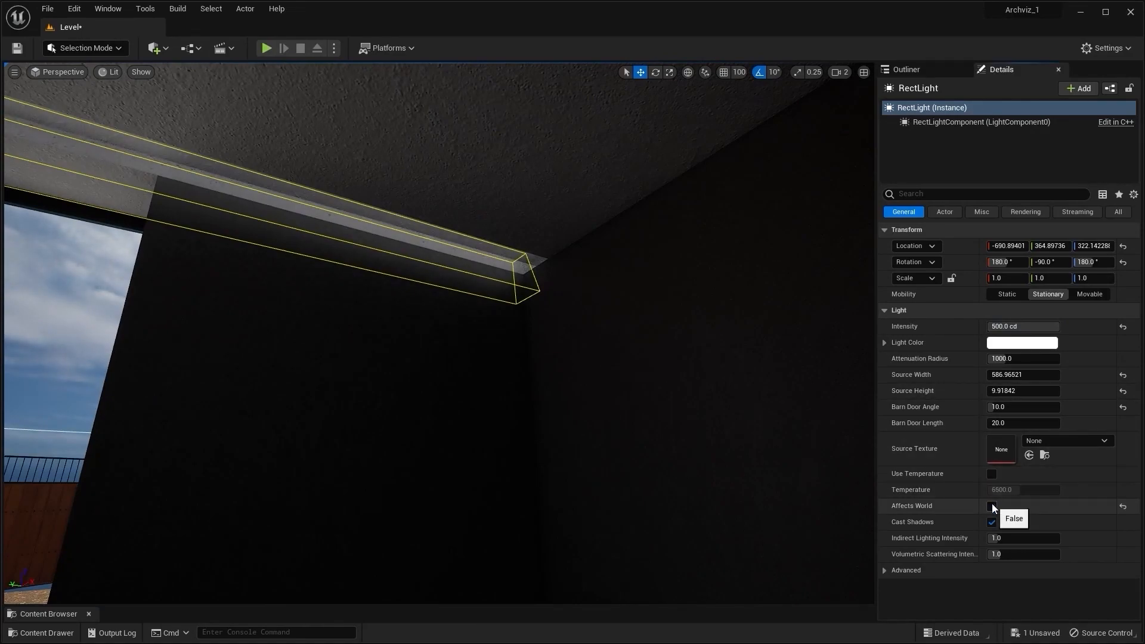
click(991, 505)
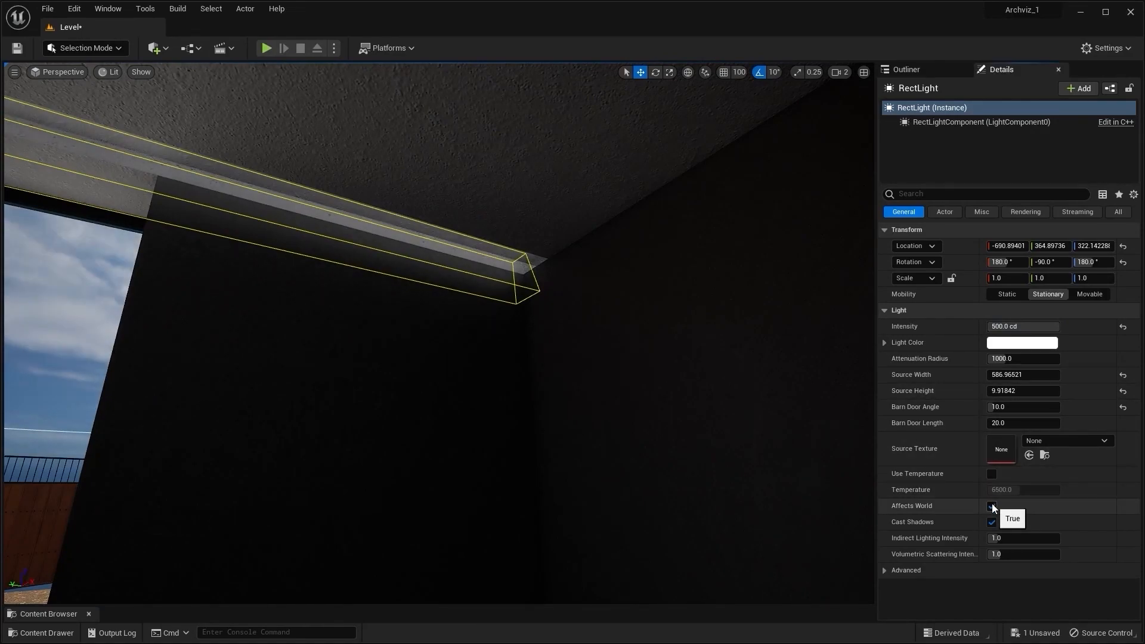
Step: Set the rect light's intensity to 1000 cd and toggle Affects World repeatedly to compare the recess with and without it
right_drag(754, 360, 650, 358)
click(1033, 321)
text(1000)
key(Return)
right_drag(754, 360, 789, 320)
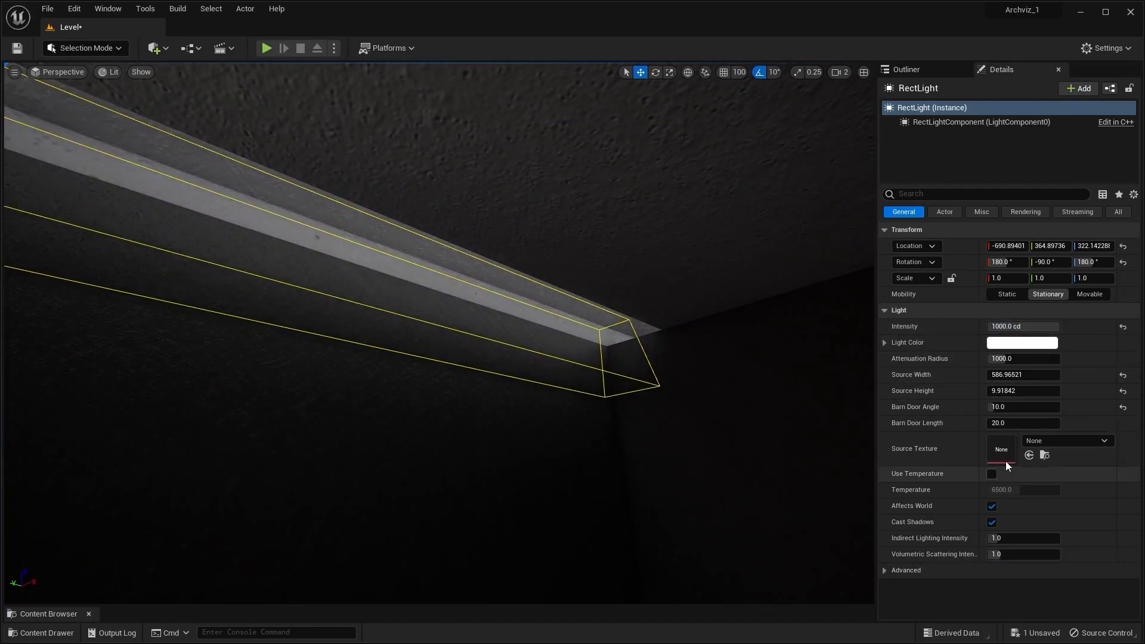
click(995, 506)
click(991, 506)
click(992, 506)
click(992, 506)
click(992, 506)
Step: Set the rect light's intensity to 10000 cd
right_drag(775, 333, 868, 334)
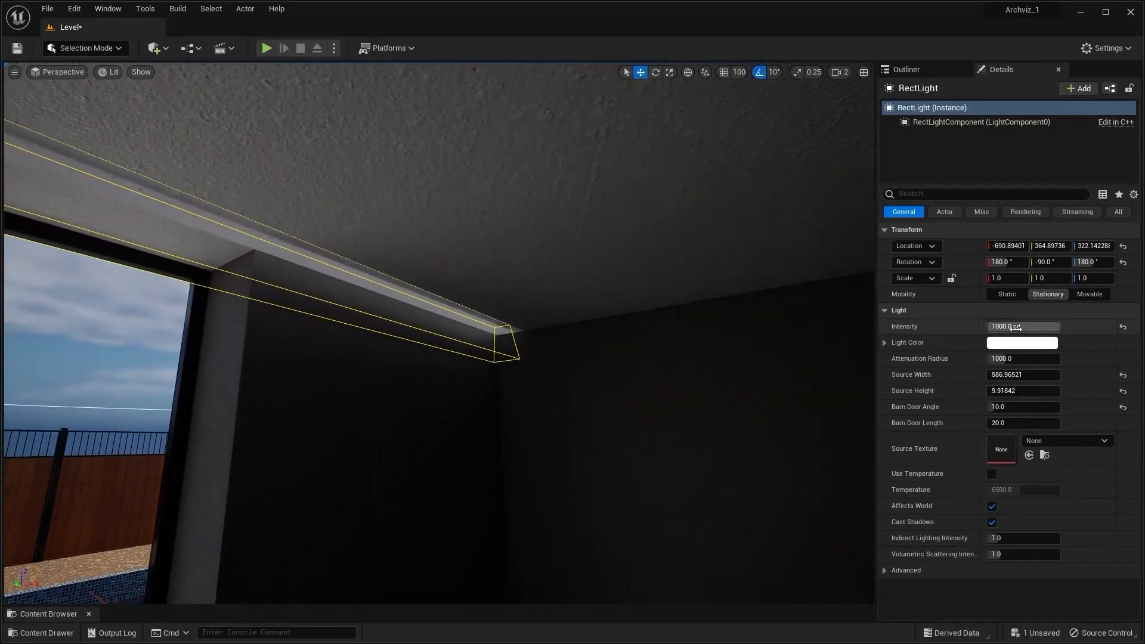
text(0)
key(Return)
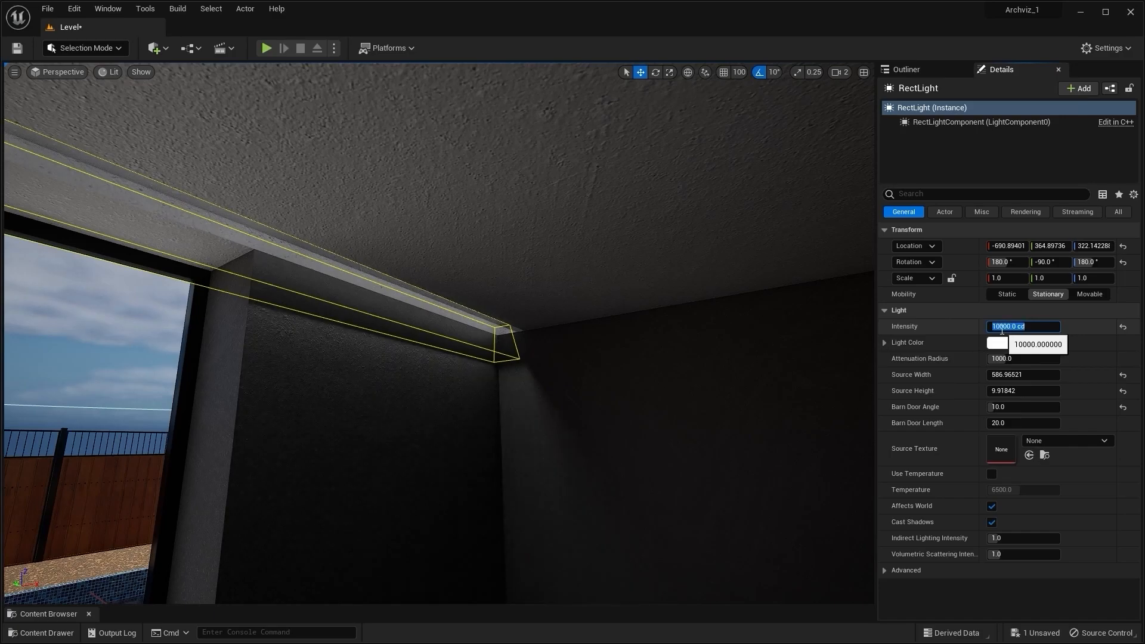
Step: Raise the rect light within the ceiling recess to a height of about 326.4 and shorten its barn door length to about 0.26
right_drag(656, 333, 444, 348)
drag(431, 345, 428, 324)
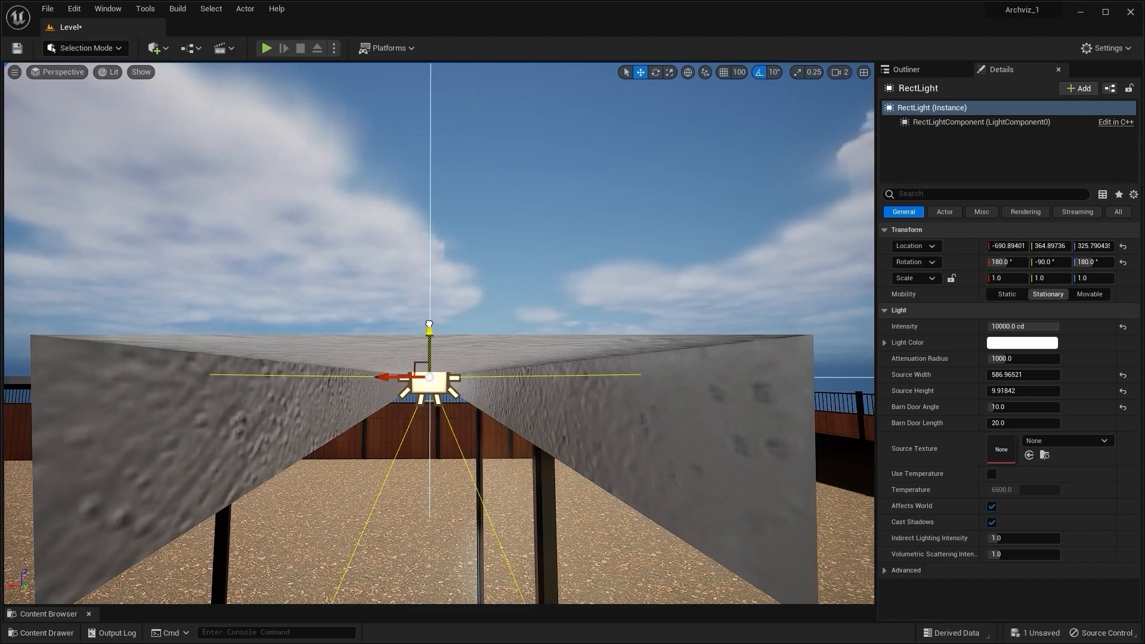
drag(1023, 423, 989, 423)
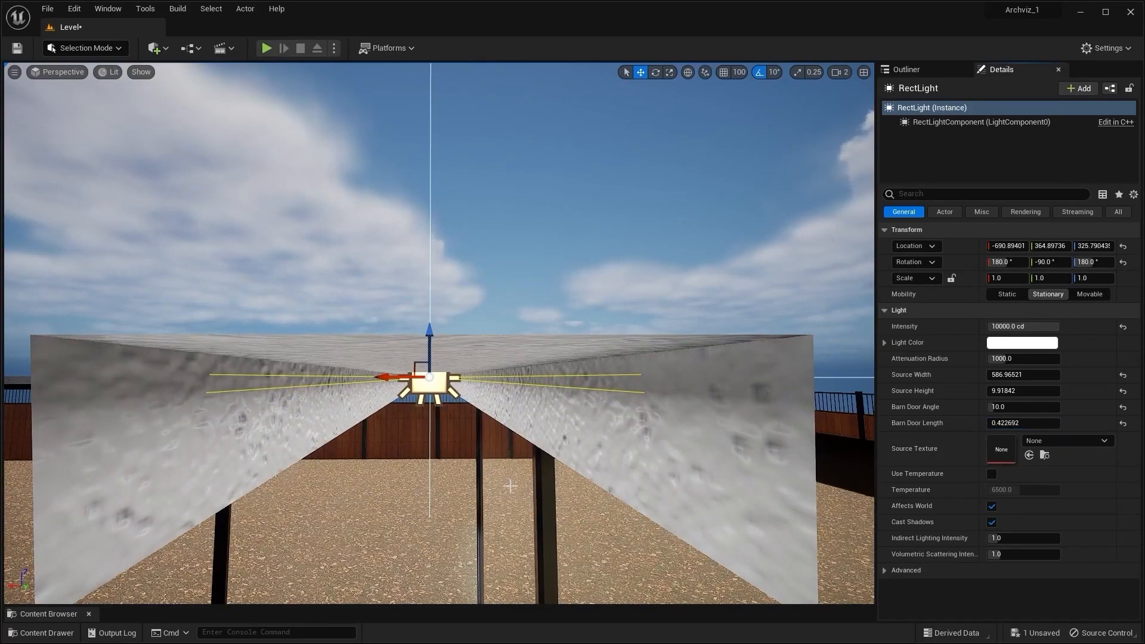
drag(427, 329, 426, 326)
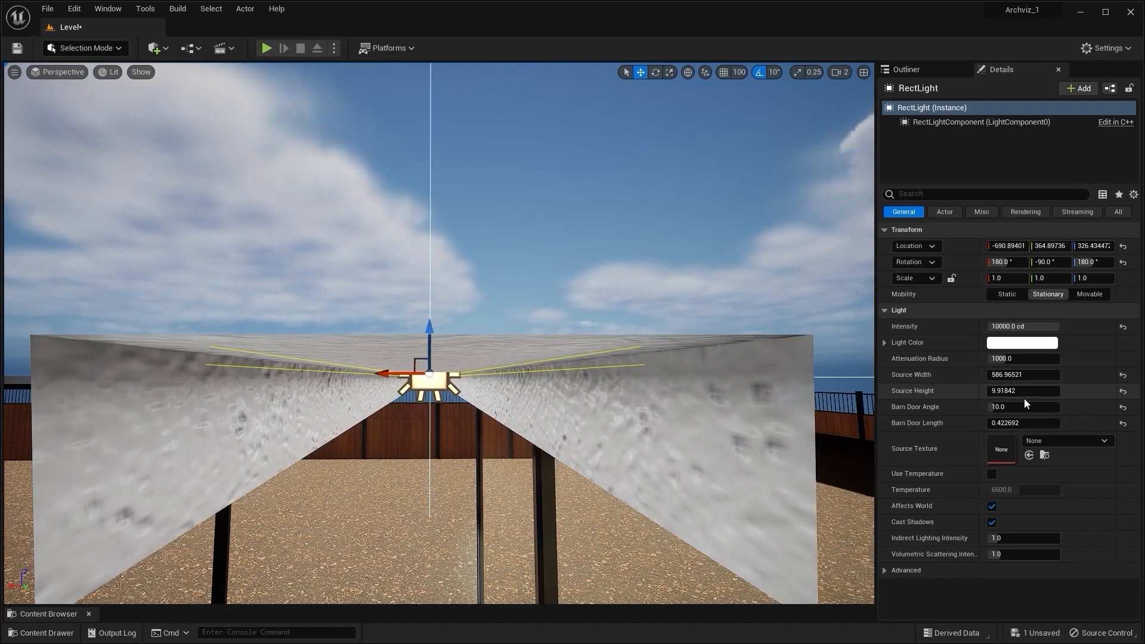
drag(1021, 424, 1016, 424)
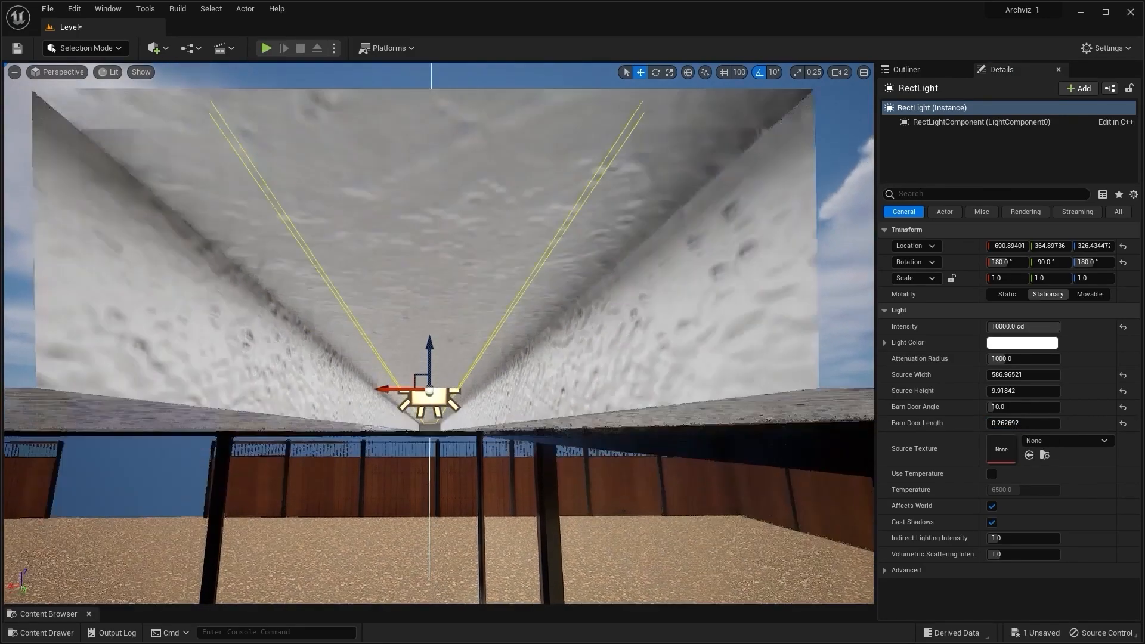
Step: Set the barn door length to about 0.41 and source height to about 16, centring the rect light across the recess at X about -690.4
right_drag(429, 334, 405, 356)
mouse_move(433, 277)
right_down()
mouse_move(426, 290)
mouse_move(431, 279)
right_up()
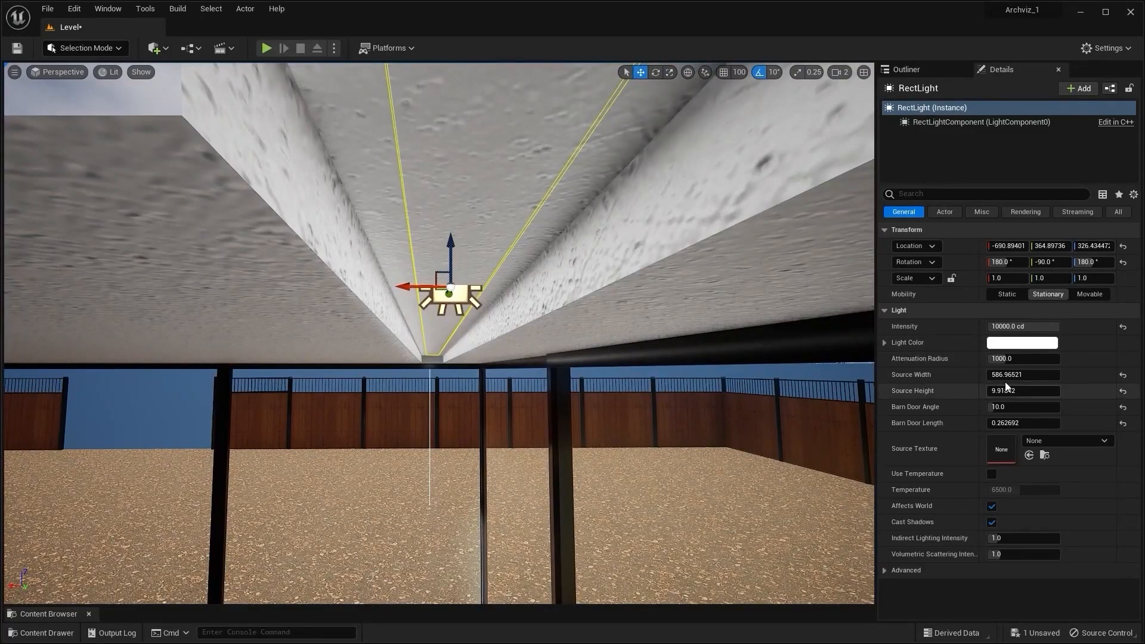
mouse_move(1013, 423)
mouse_down()
mouse_move(1043, 423)
mouse_move(1031, 423)
mouse_move(1025, 390)
mouse_move(1054, 390)
mouse_up()
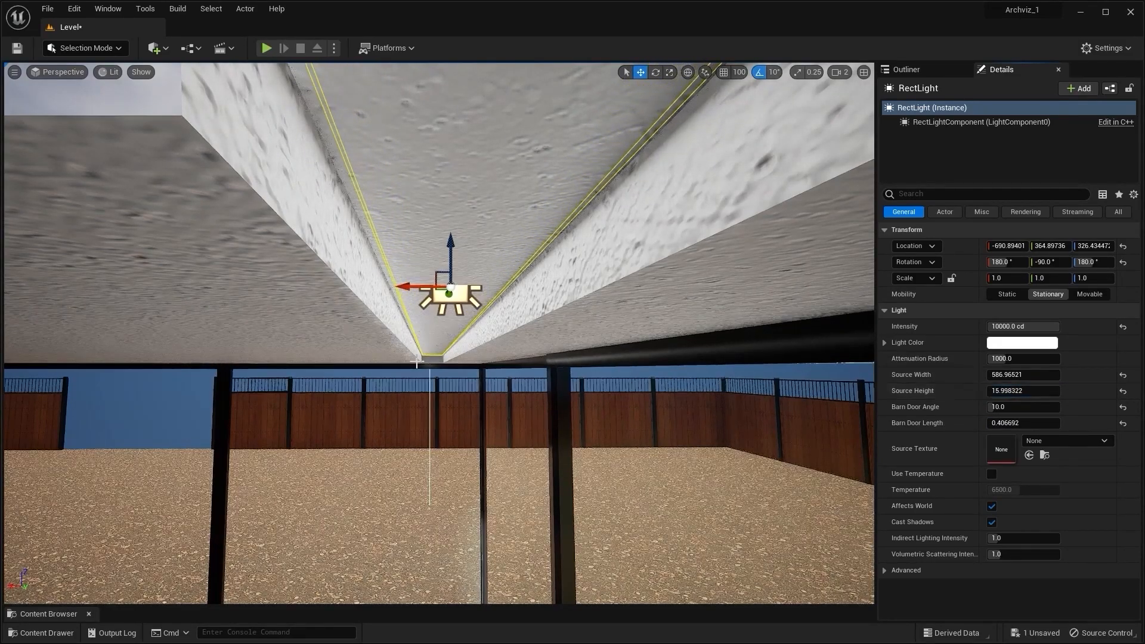
drag(414, 286, 410, 285)
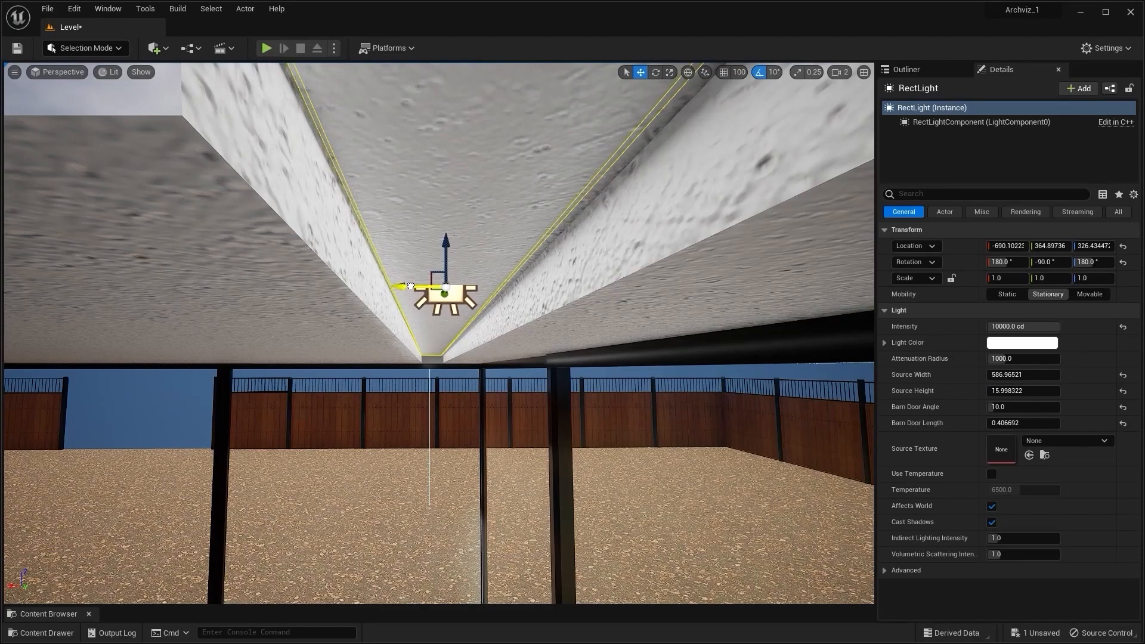
Step: Reduce the rect light's source width to about 518 and inspect how far it reaches along the recess
mouse_move(1013, 374)
mouse_down()
mouse_move(1055, 374)
mouse_move(1025, 374)
mouse_up()
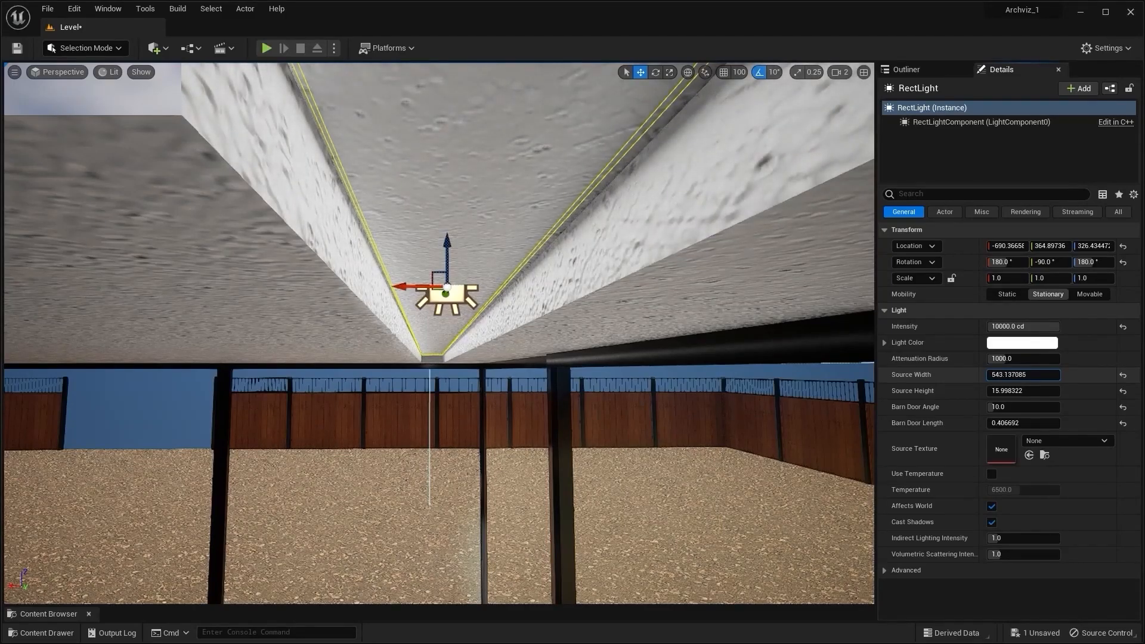
right_drag(388, 424, 477, 72)
key(Escape)
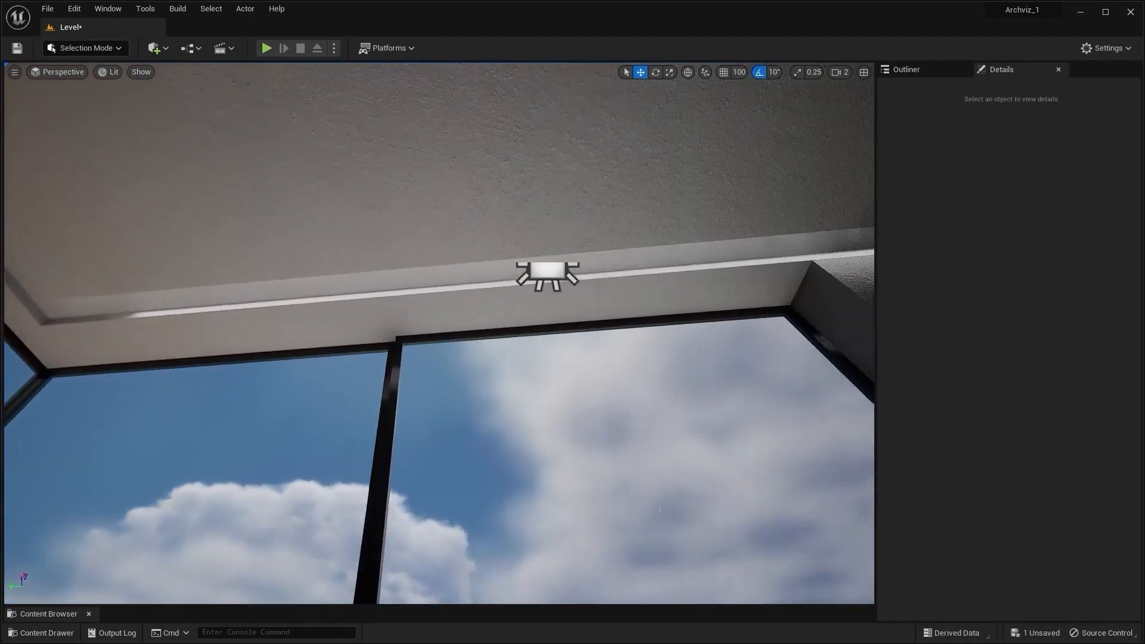
click(545, 275)
right_drag(475, 306, 536, 334)
right_drag(439, 333, 494, 330)
key(s)
key(w)
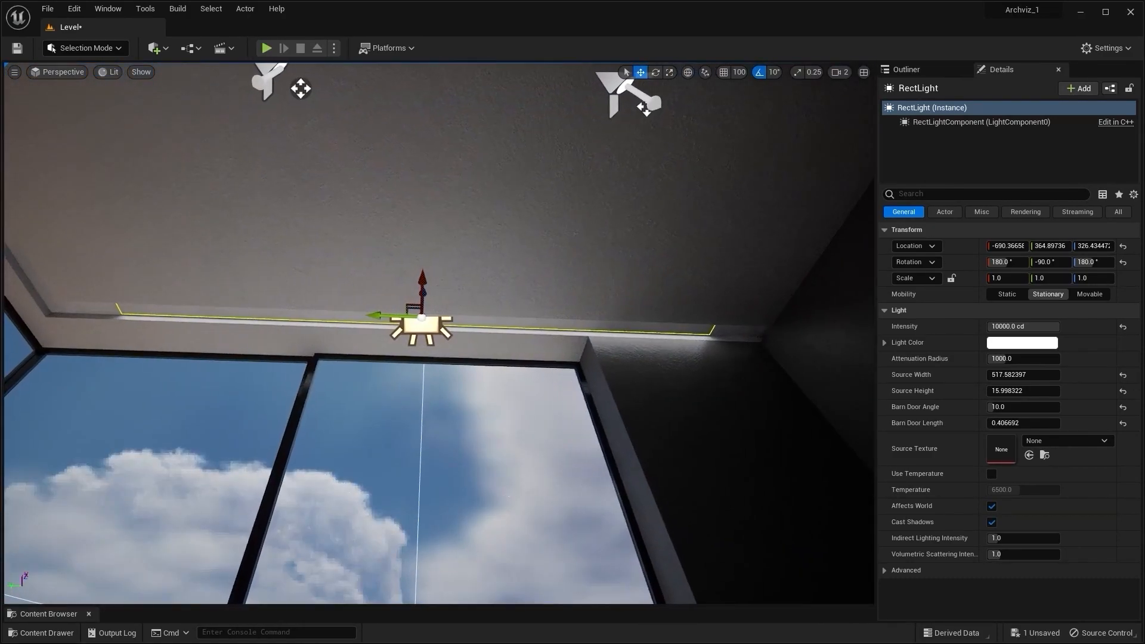
Step: Widen the rect light's source width to about 622 and slide it along the recess to Y about 355.4
drag(1015, 387, 1043, 387)
key(ctrl+z)
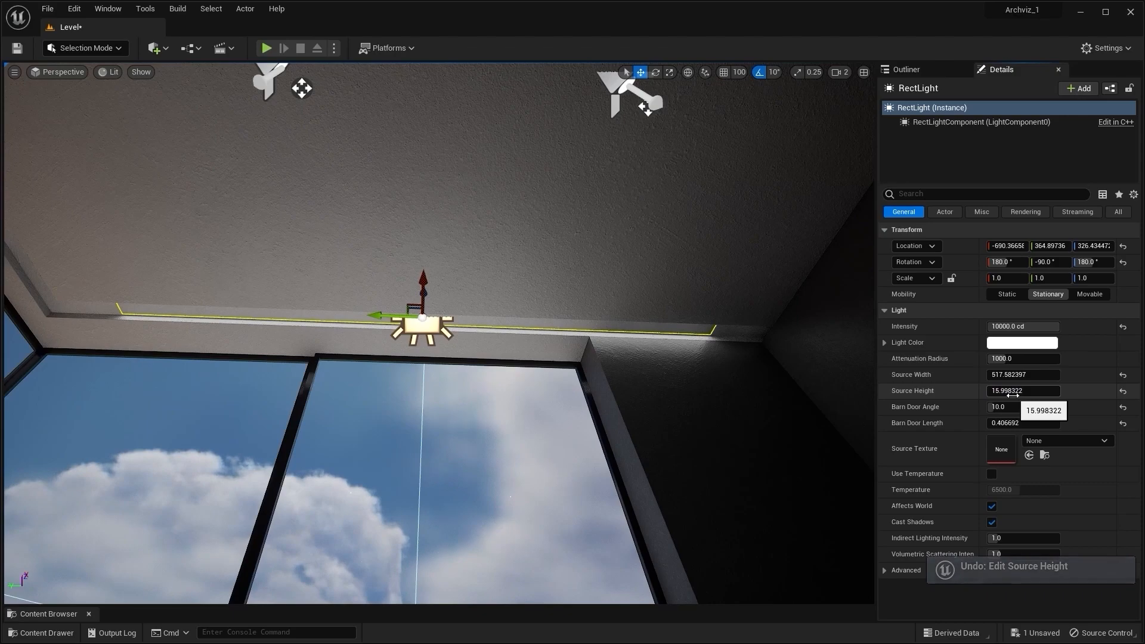
drag(1013, 374, 1058, 374)
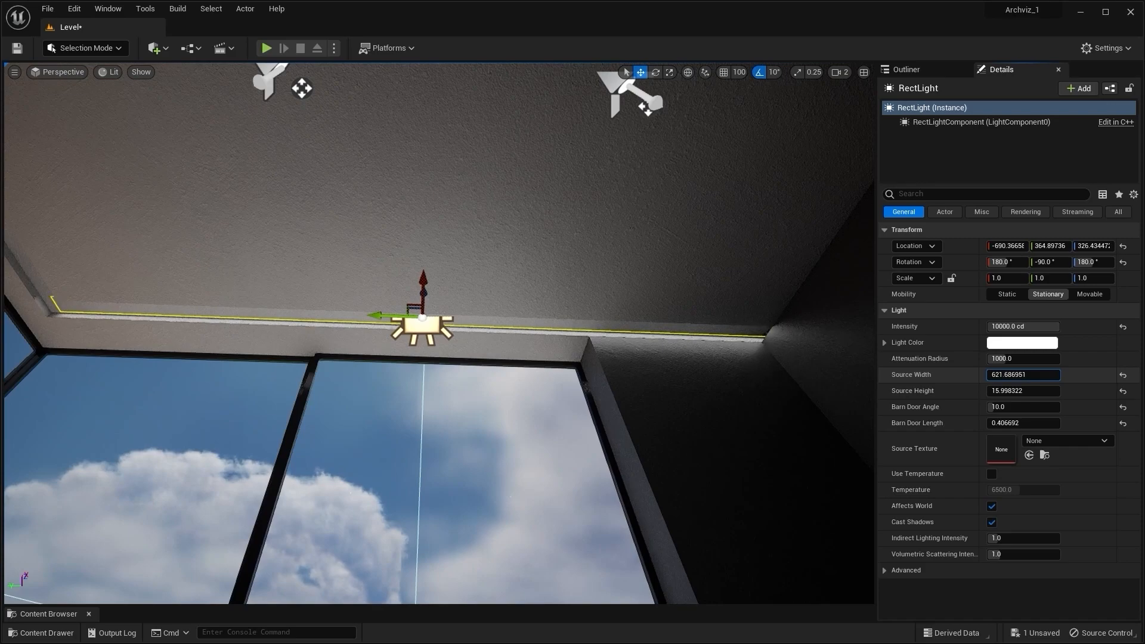
mouse_move(600, 363)
right_down()
mouse_move(508, 363)
mouse_move(537, 365)
mouse_move(588, 322)
mouse_move(641, 369)
mouse_move(582, 371)
right_up()
drag(509, 357, 506, 356)
right_drag(652, 290, 545, 298)
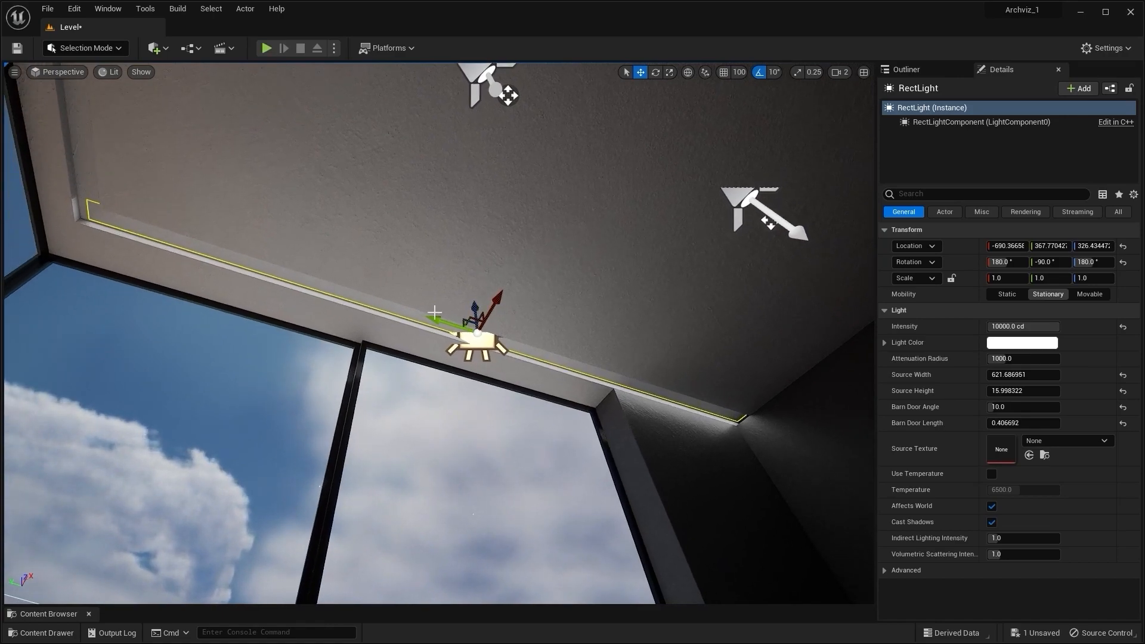
drag(435, 320, 448, 324)
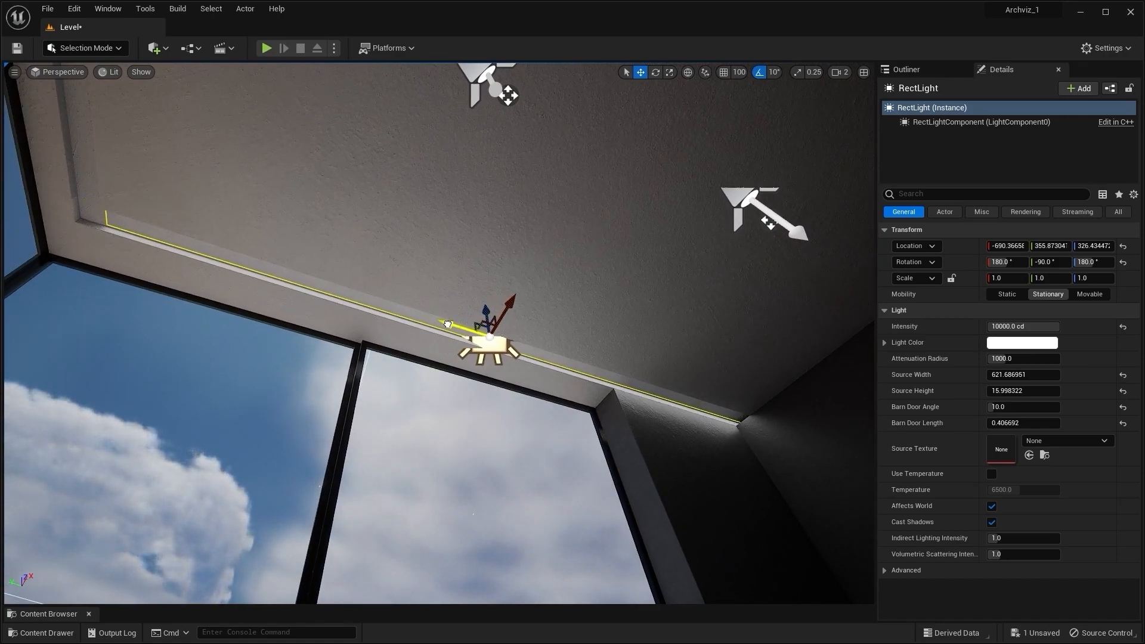
right_drag(497, 314, 417, 292)
right_drag(667, 272, 667, 232)
click(668, 271)
right_drag(251, 271, 572, 235)
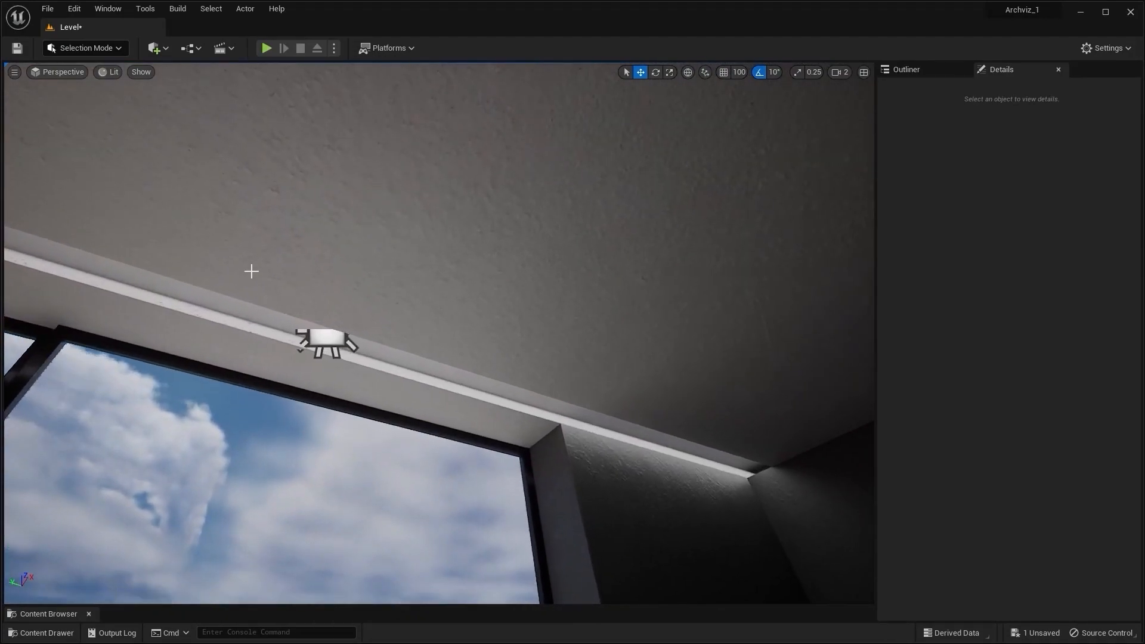
Step: Duplicate the recess rect light in the top view, placing the copy near the adjoining glass wall beyond the foot of the bed
click(327, 341)
right_drag(514, 311, 427, 343)
click(112, 74)
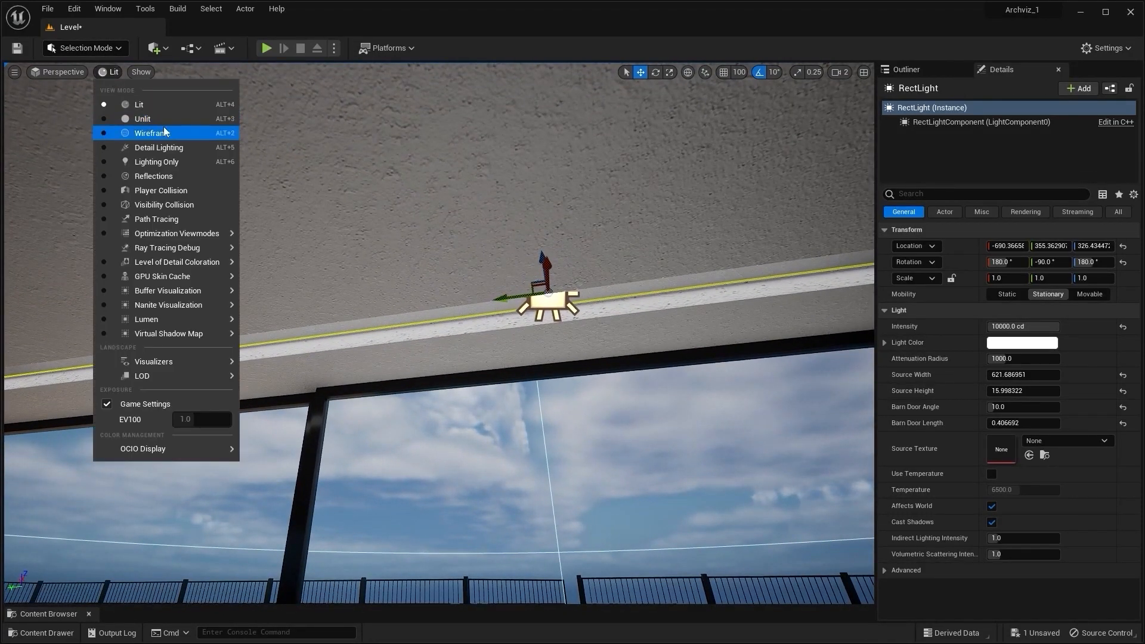
click(58, 71)
click(58, 116)
scroll(608, 324, down, 2)
scroll(616, 348, up, 2)
right_drag(616, 347, 466, 273)
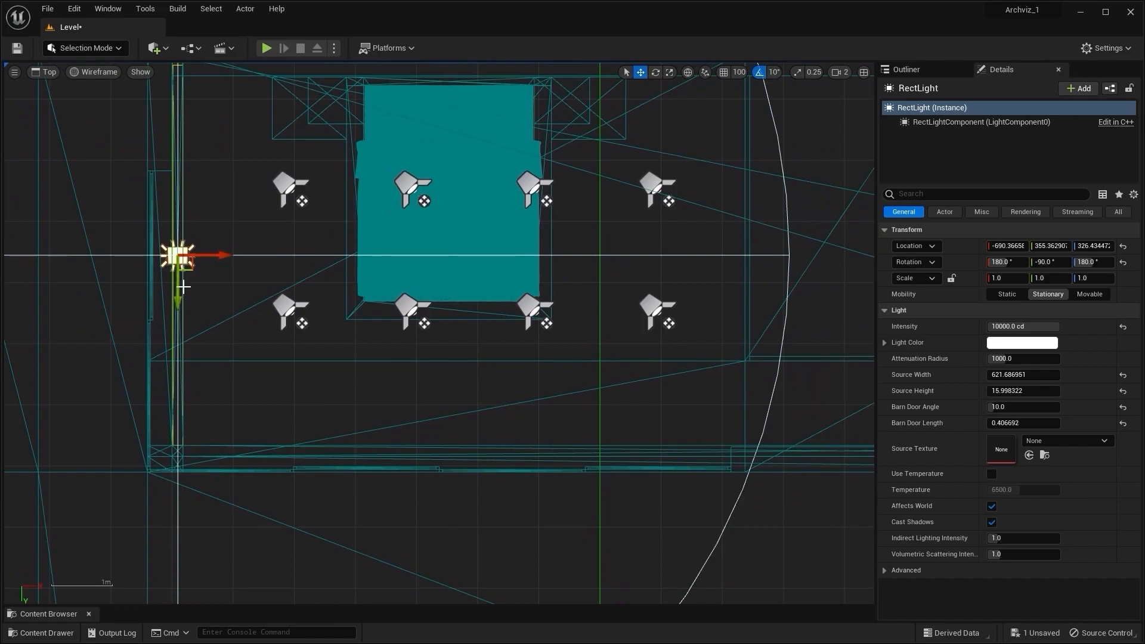
alt+drag(191, 272, 495, 410)
Step: Rotate the duplicated rect light 90 degrees so it runs parallel to the adjoining glass wall
scroll(313, 270, up, 3)
scroll(384, 317, down, 3)
right_drag(570, 359, 520, 301)
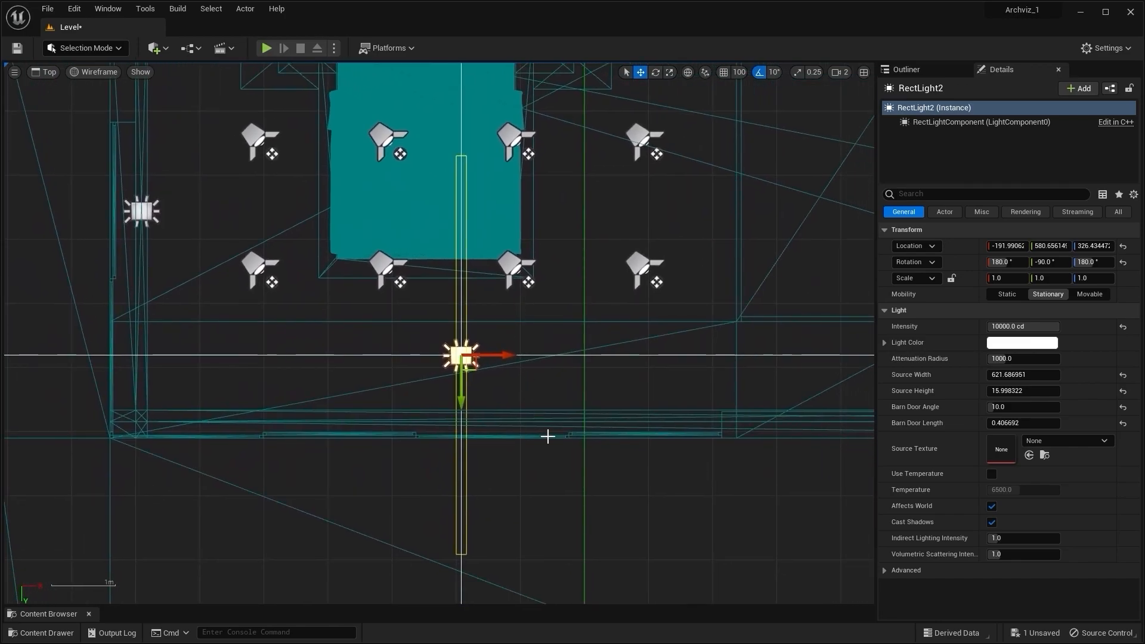
key(e)
drag(504, 403, 519, 288)
key(w)
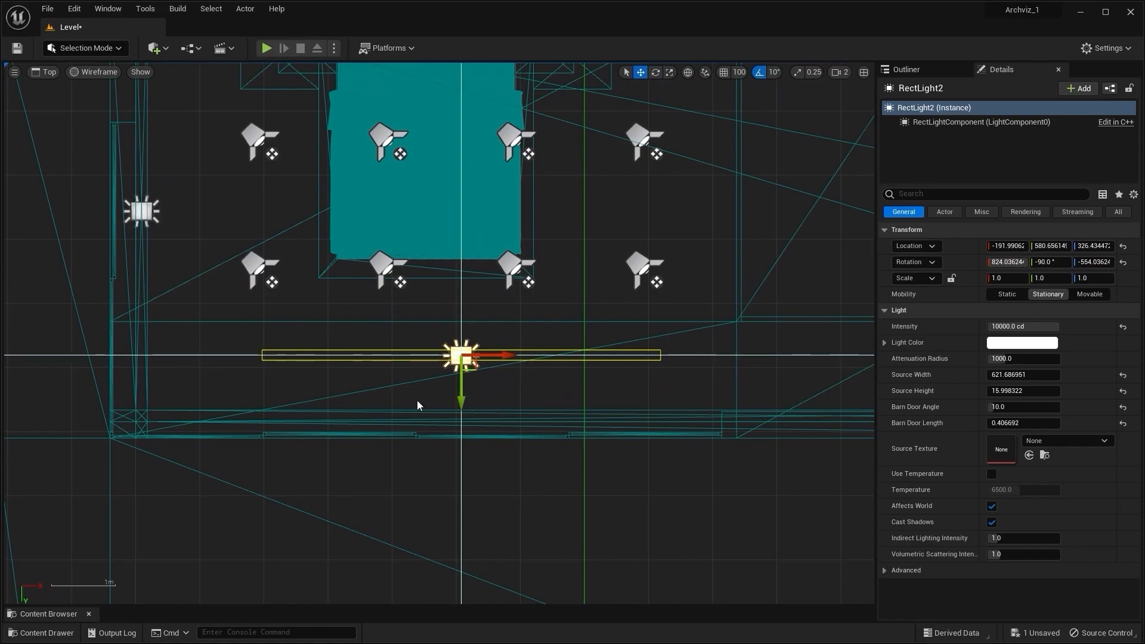
Step: Move the duplicated rect light into the ceiling recess along the adjoining glass wall, at Y about 676
scroll(419, 405, up, 2)
right_drag(409, 402, 525, 388)
drag(602, 391, 595, 444)
click(595, 306)
scroll(502, 384, down, 4)
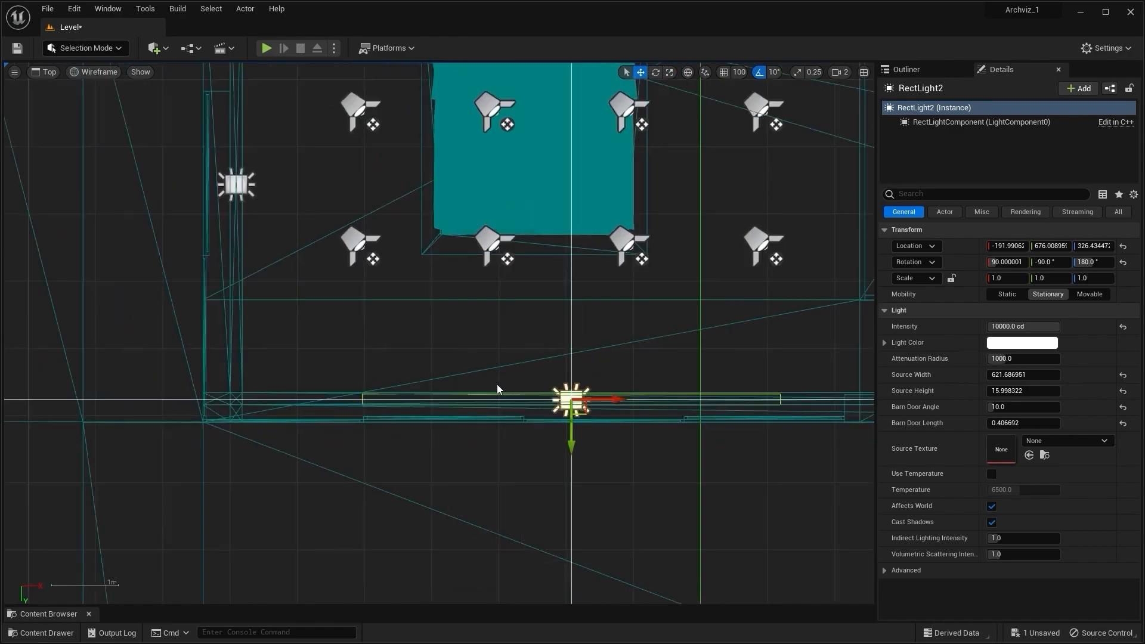
scroll(681, 292, down, 2)
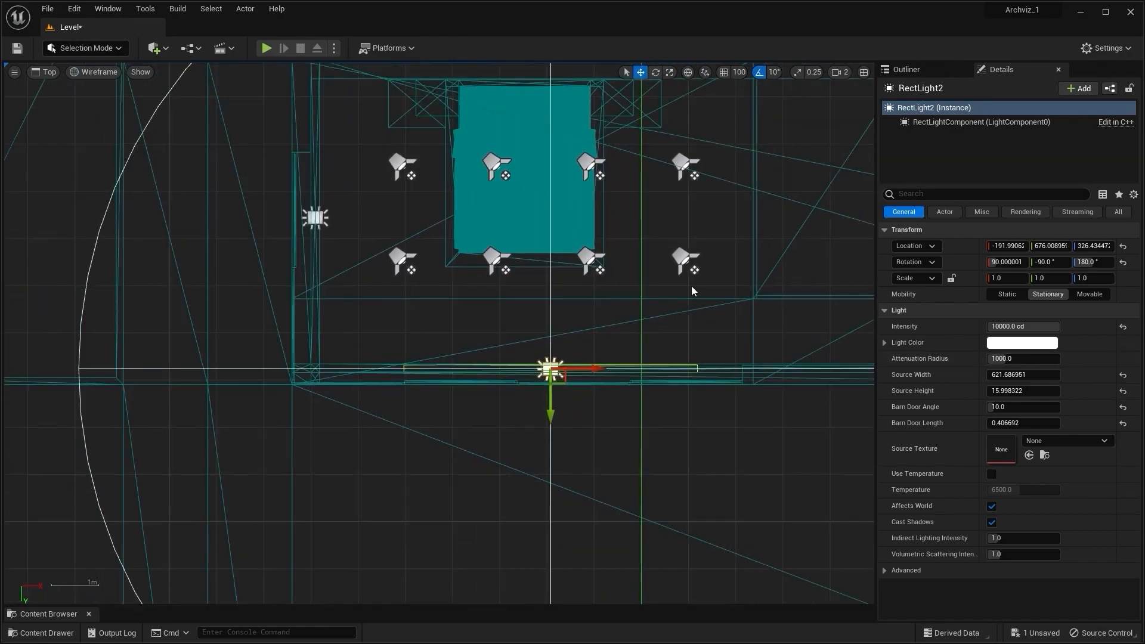
Step: Widen the duplicated rect light's source width to about 911 along its recess
drag(1012, 375, 1049, 375)
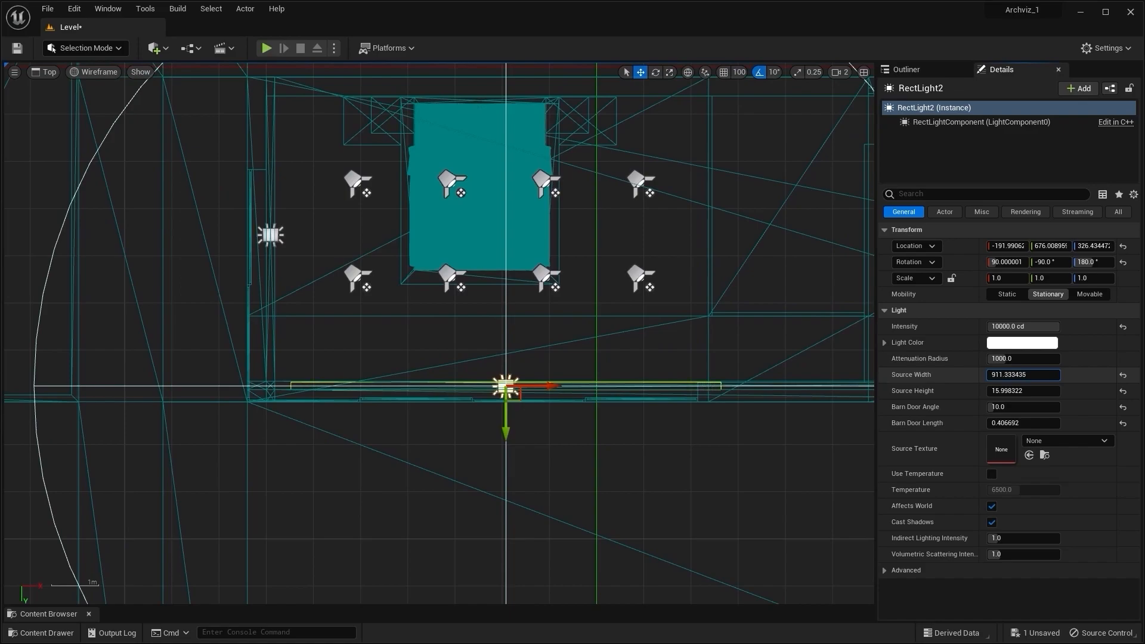
scroll(706, 409, up, 2)
right_click(428, 403)
scroll(428, 403, down, 1)
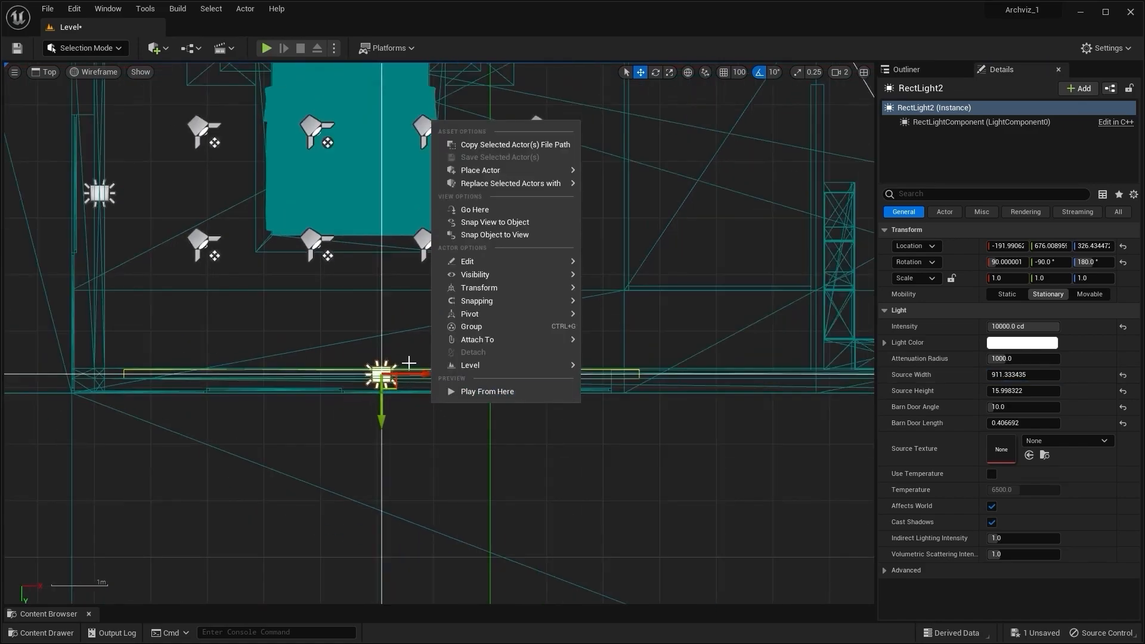
click(314, 319)
right_drag(314, 319, 412, 339)
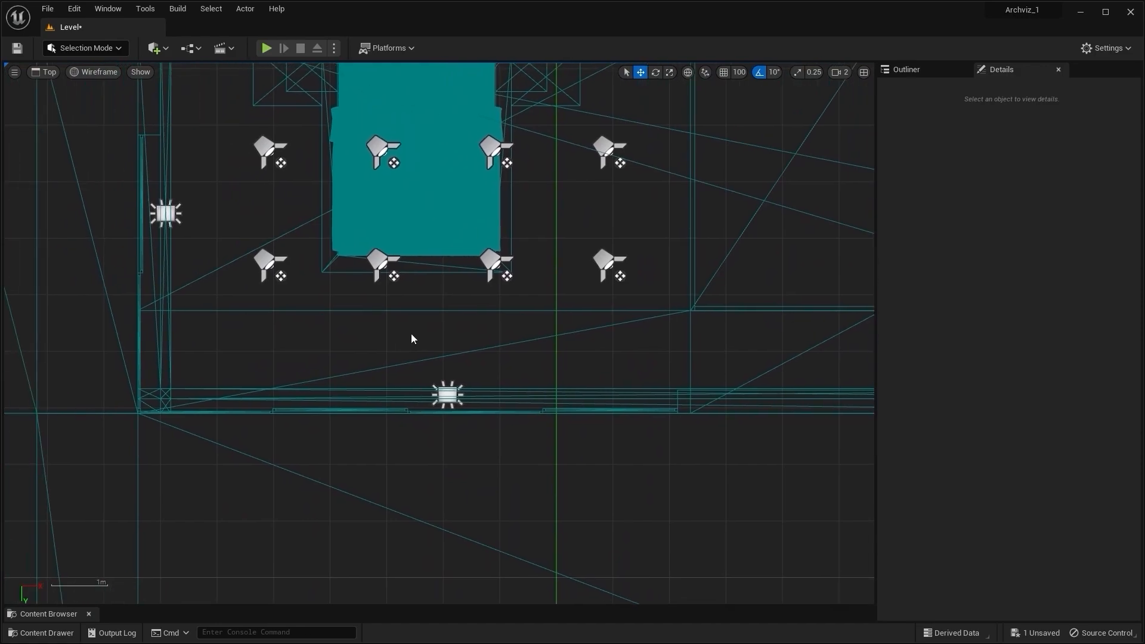
Step: Fit the duplicated rect light to its recess with a source width of about 956 and X about -247, and return to the perspective view
click(455, 389)
drag(495, 394, 476, 394)
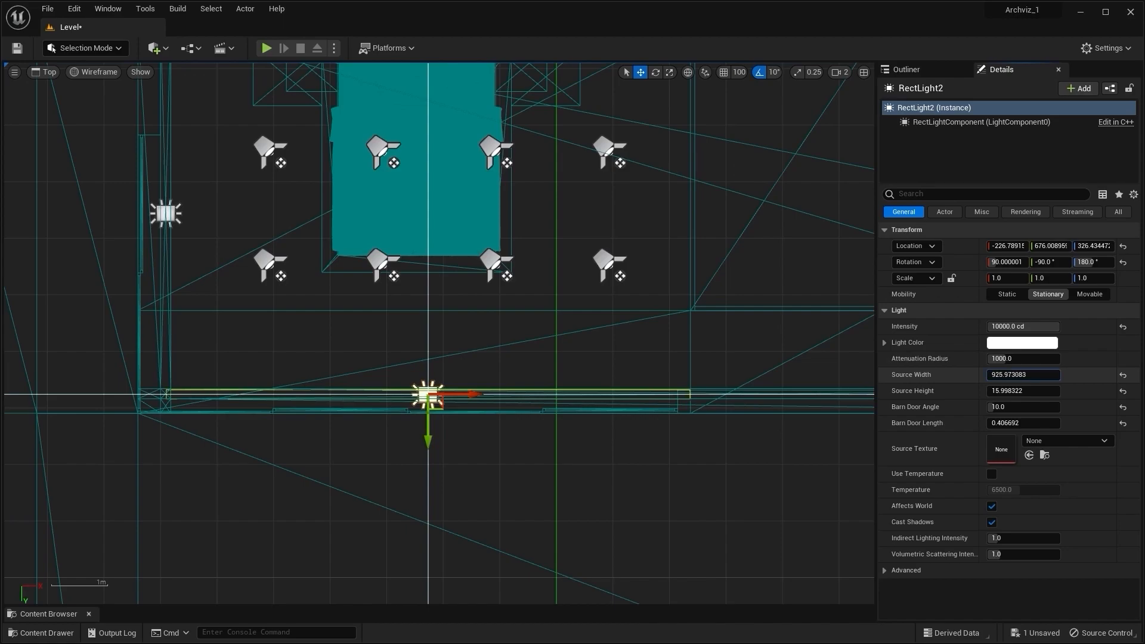
drag(486, 392, 459, 390)
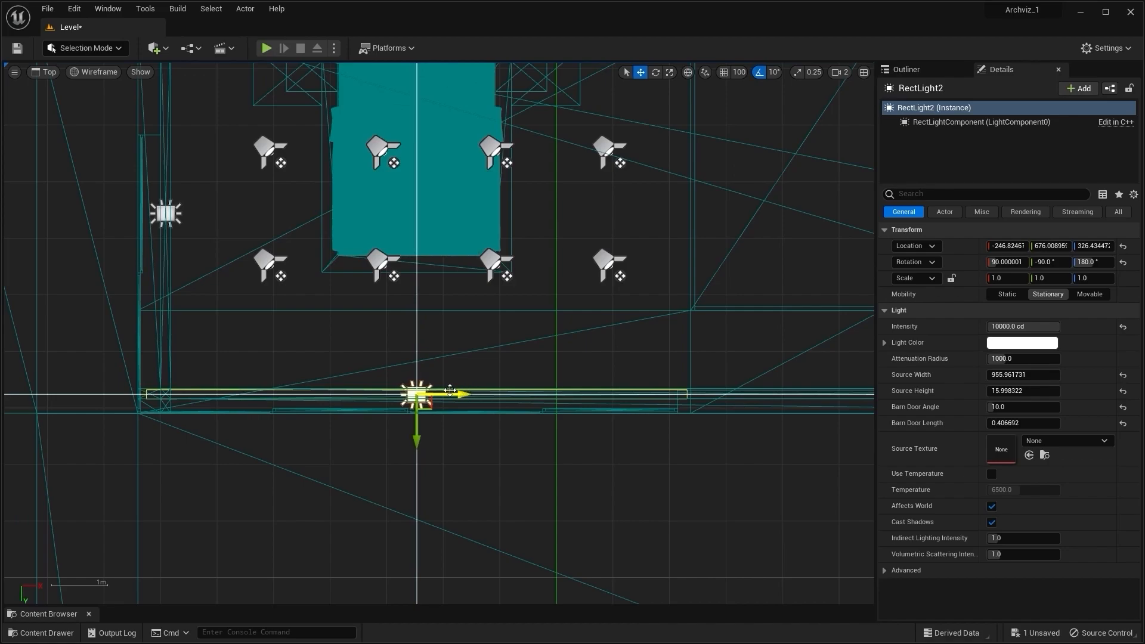
click(49, 72)
click(59, 89)
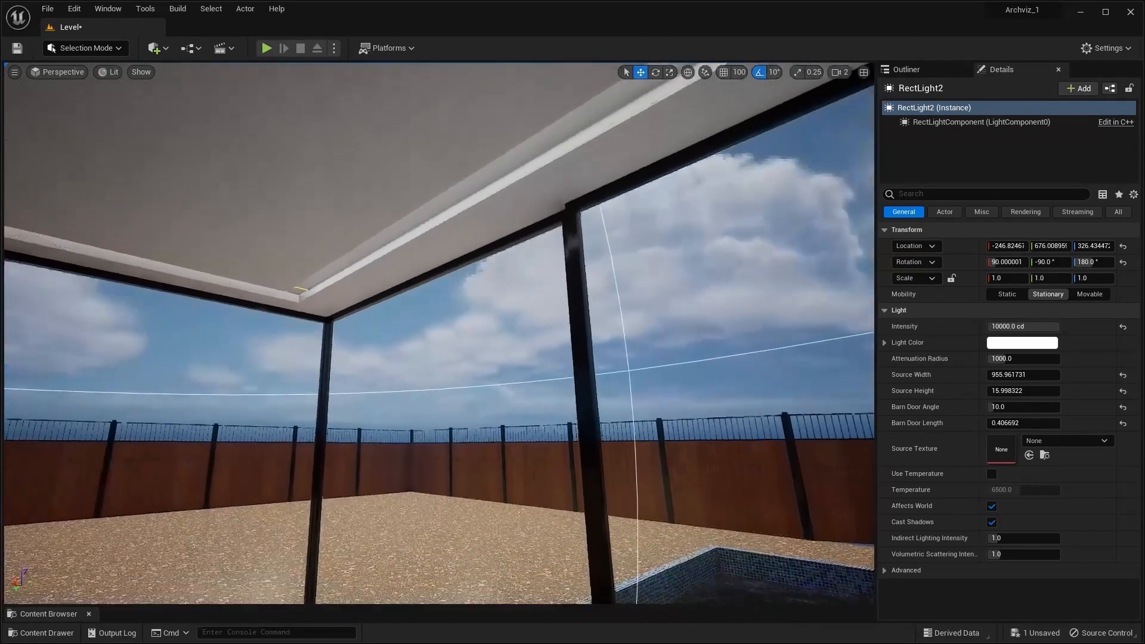
Step: Deselect the rect light and raise the viewport camera speed to 3
right_drag(602, 296, 403, 352)
key(Escape)
key(w)
click(840, 72)
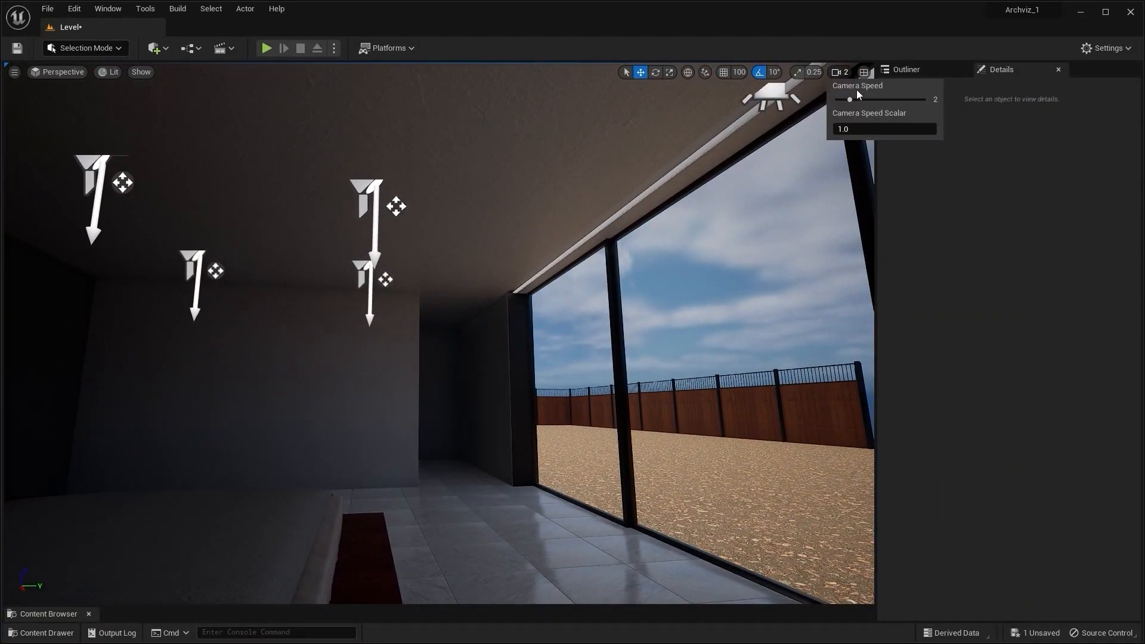
Step: Select both ceiling rect lights and toggle Affects World off and back on to compare their effect on the bedroom
right_drag(602, 296, 848, 236)
key(w)
key(s)
key(q)
key(w)
click(313, 291)
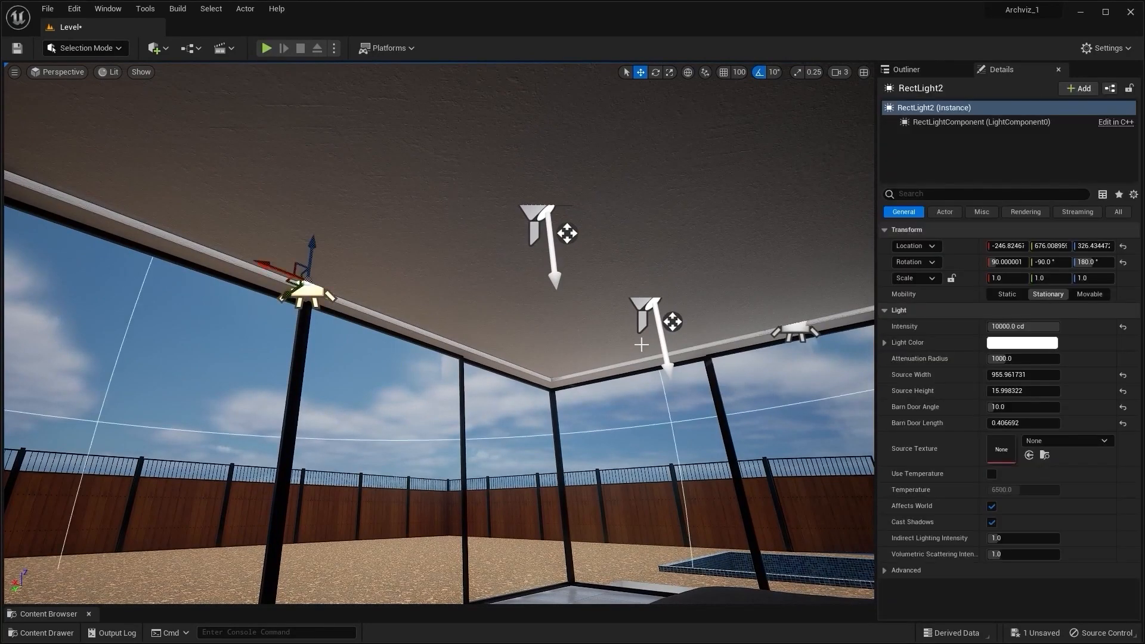
ctrl+click(799, 331)
mouse_move(605, 240)
right_down()
mouse_move(605, 262)
mouse_move(611, 253)
right_up()
key(s)
key(d)
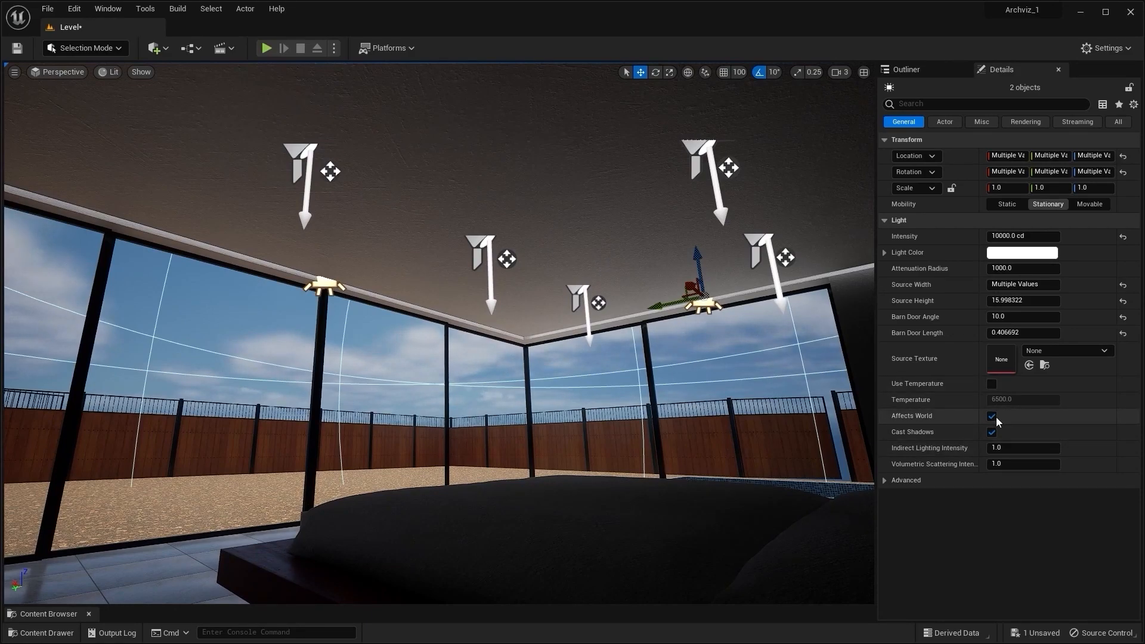
click(992, 417)
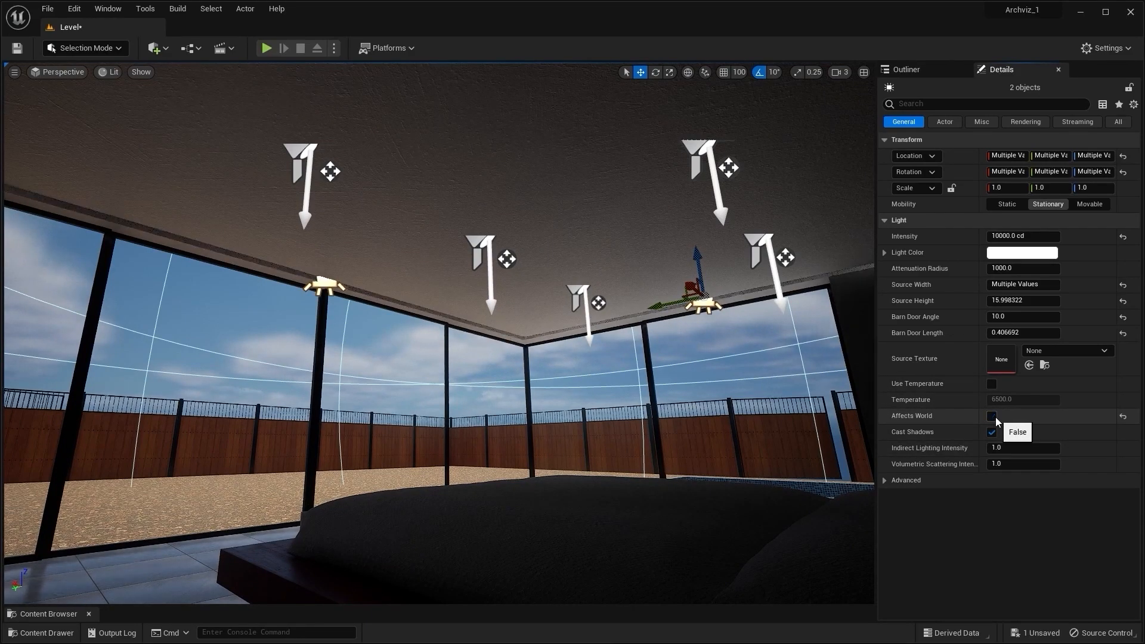
click(995, 417)
right_drag(460, 338, 460, 337)
Step: Set the intensity of both rect lights to 20000 cd and deselect them
click(1013, 236)
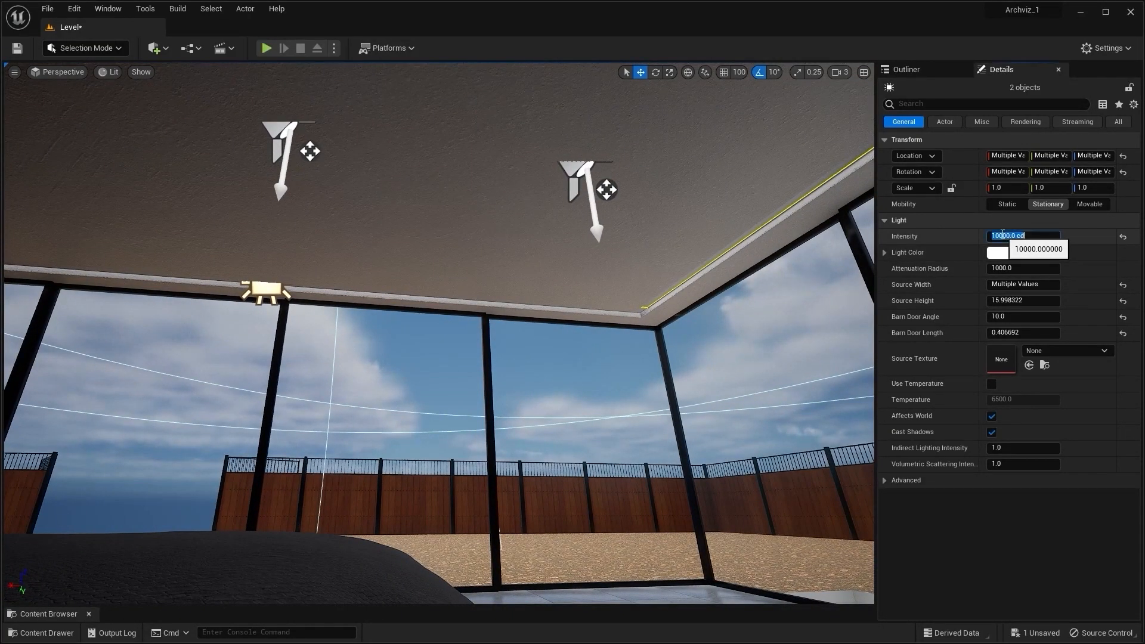
text(2000)
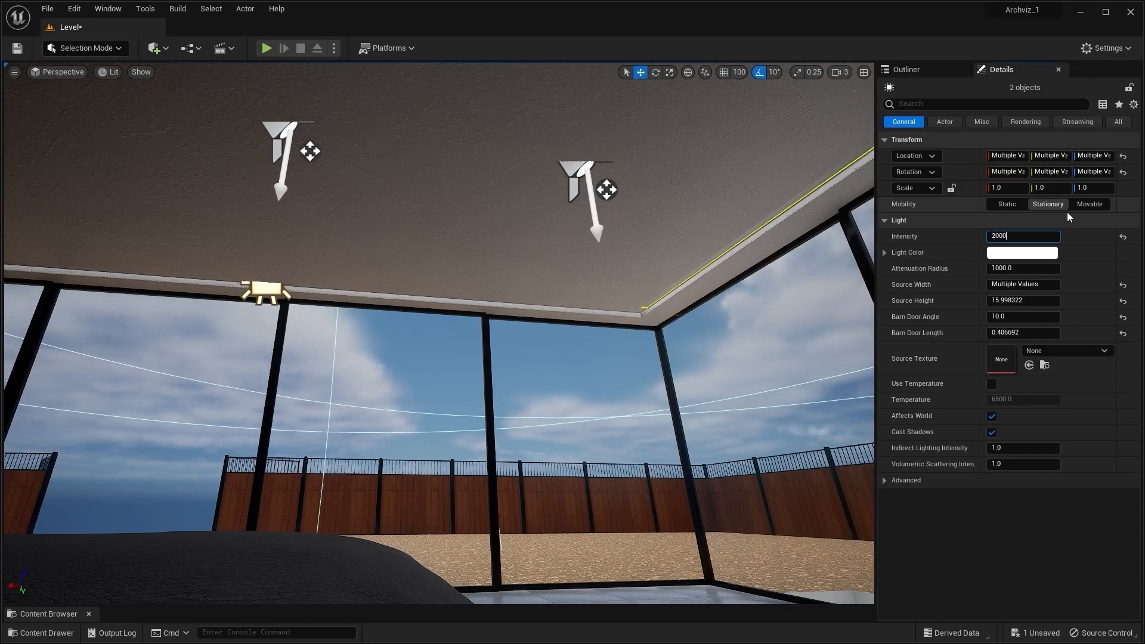
text(0)
key(Return)
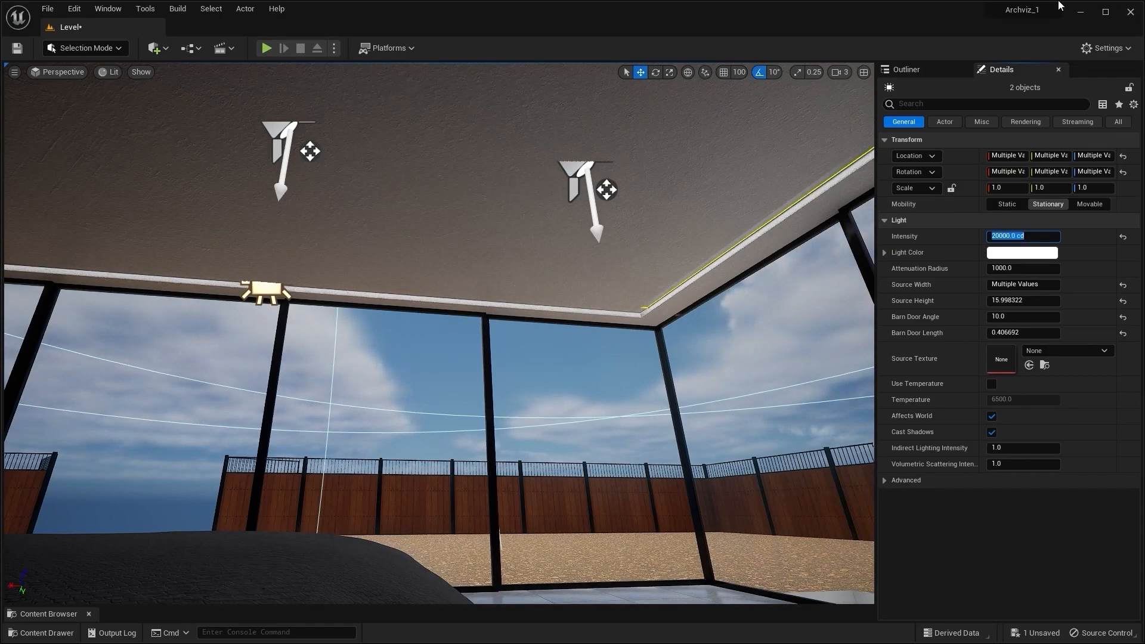
click(515, 344)
Step: Unhide the Curtains folder and view the bedroom toward the bed with the curtains in place
right_drag(515, 344, 465, 331)
click(906, 69)
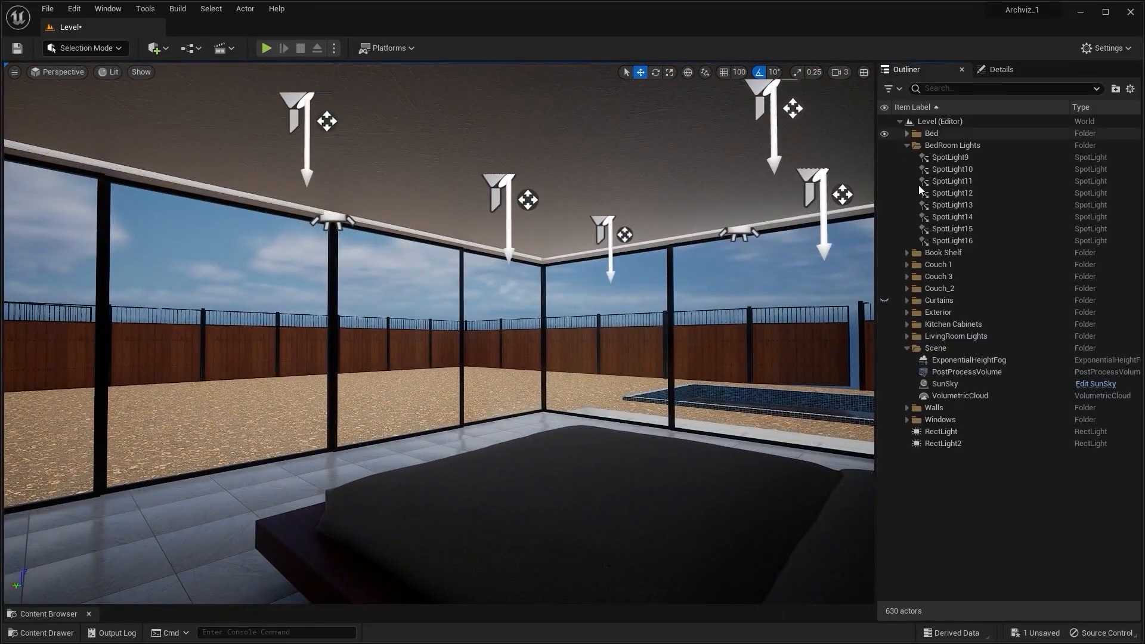
click(884, 300)
mouse_move(680, 251)
right_down()
mouse_move(608, 247)
mouse_move(683, 250)
right_up()
right_drag(631, 349, 601, 356)
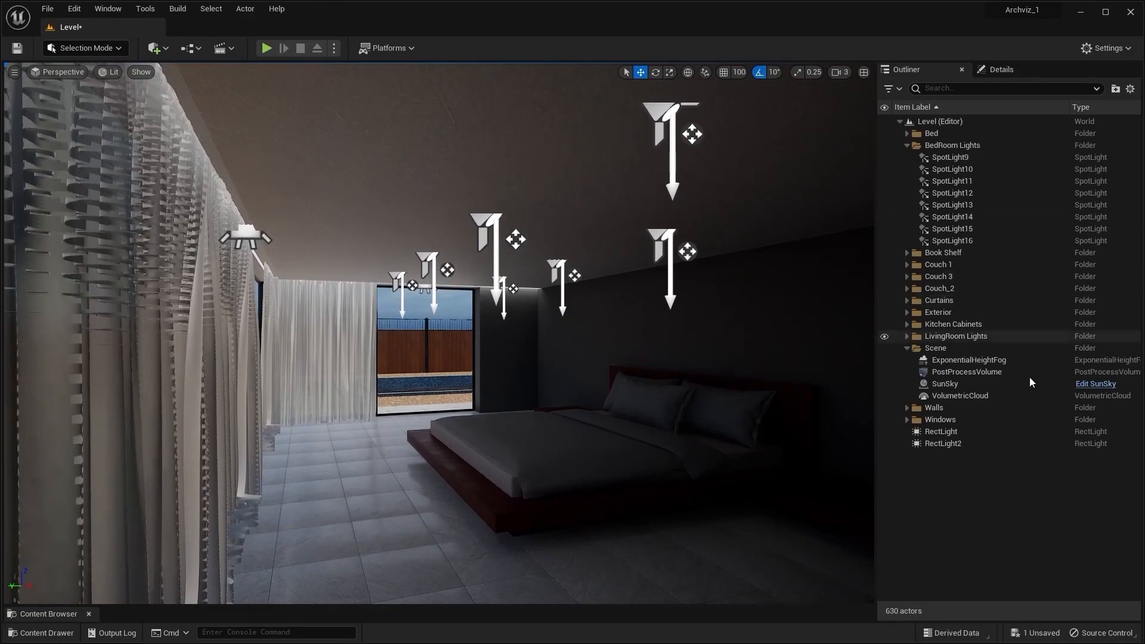
Step: Set the PostProcessVolume's exposure compensation to 0.5
click(966, 371)
click(1001, 69)
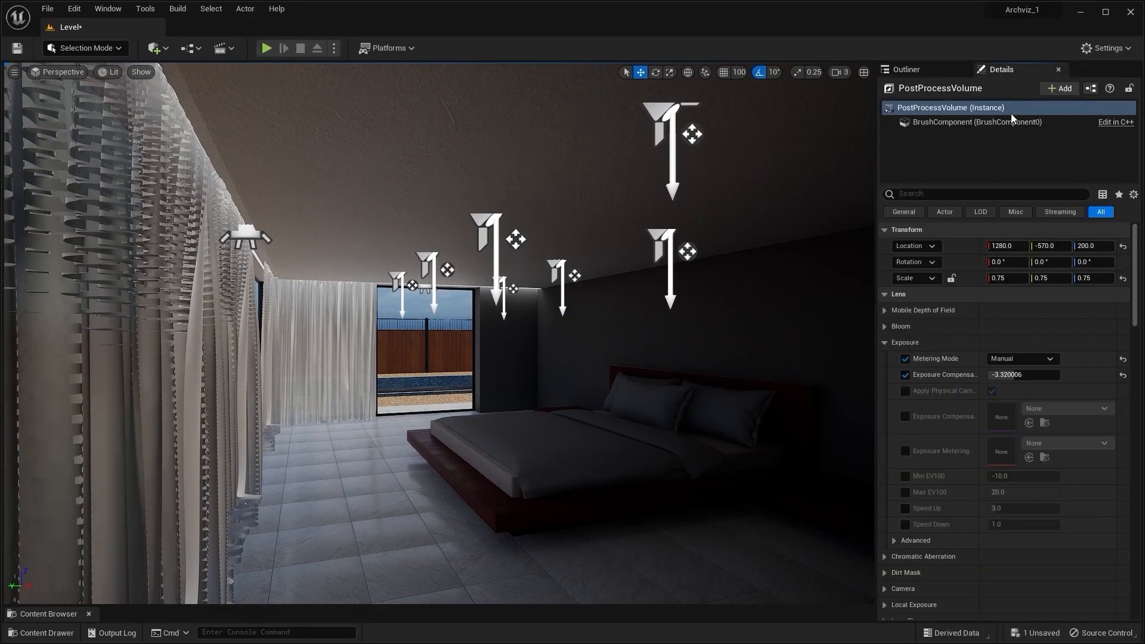
click(1022, 374)
text(0.)
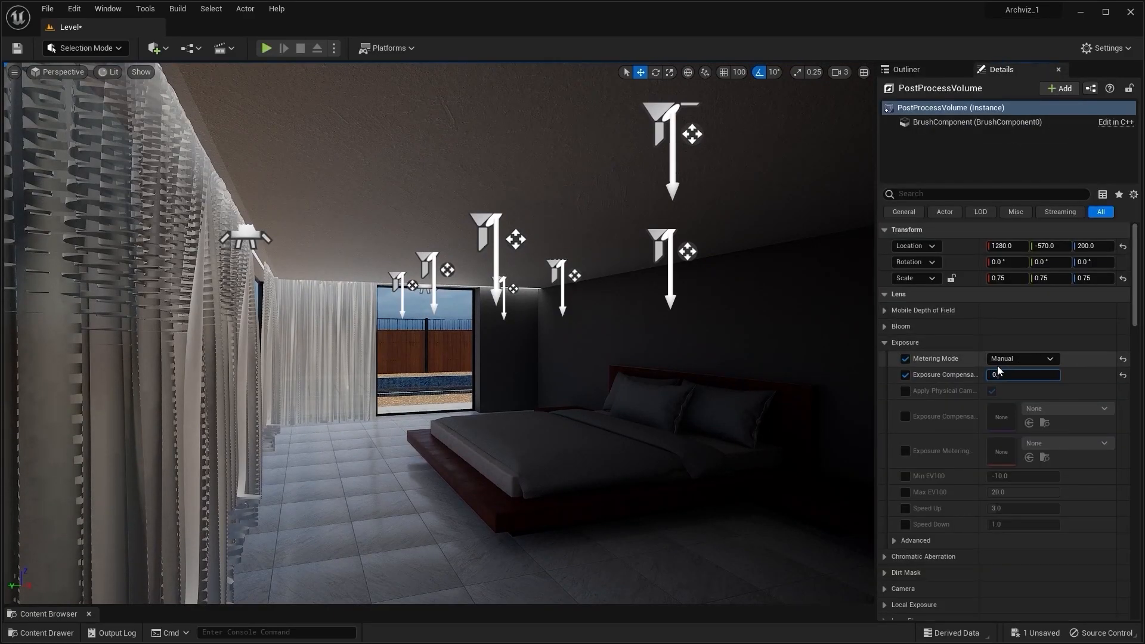
key(Return)
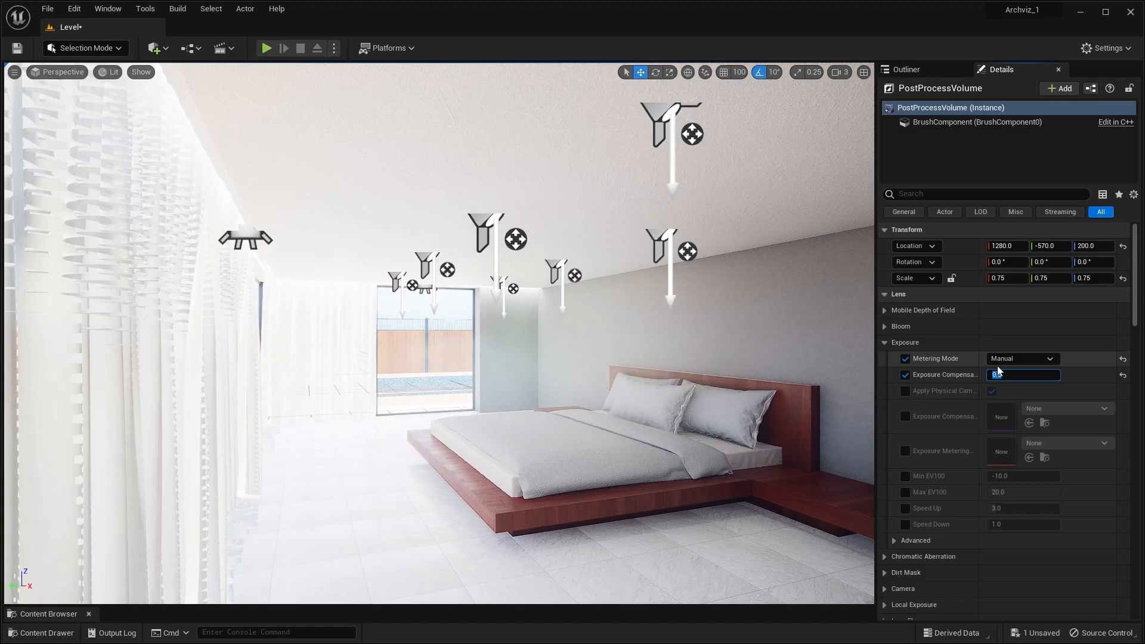
Step: Preview the bedroom in the Path Tracing view mode and hide the Curtains folder
click(917, 71)
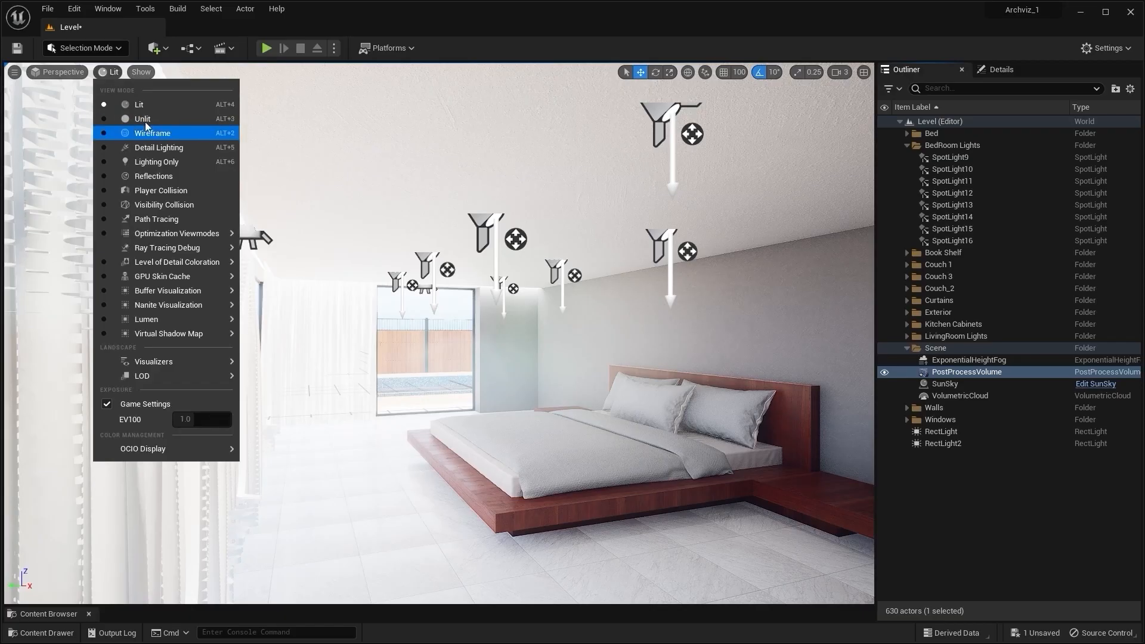
click(155, 219)
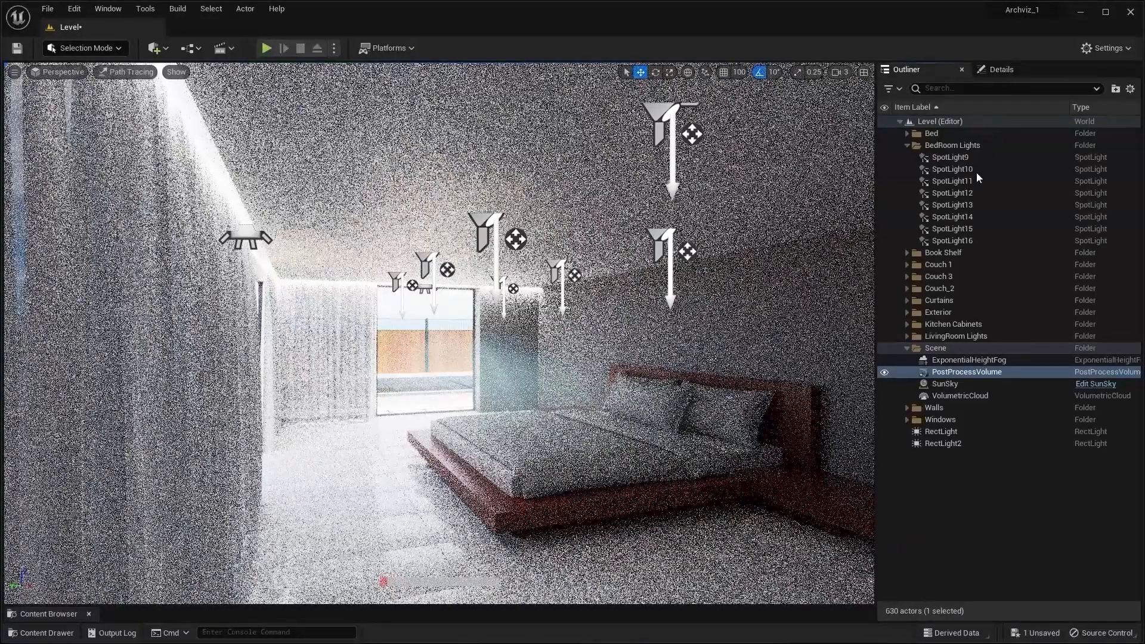
click(884, 300)
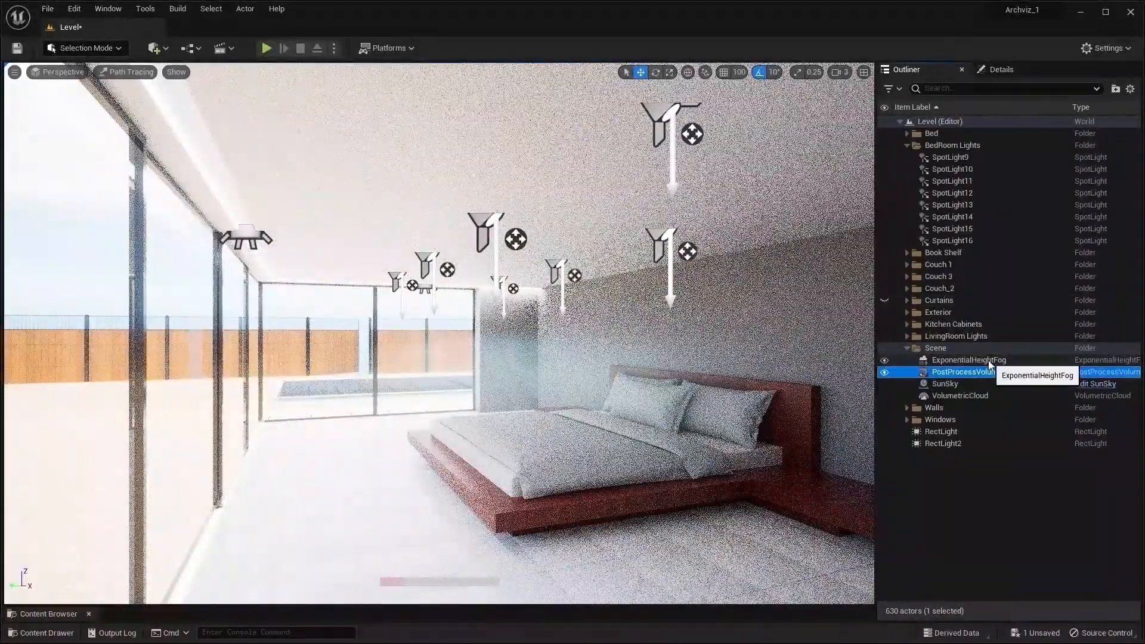
Step: Set the intensity of both rect lights to 10000 cd and compare the bedroom with the curtains shown and hidden
click(943, 434)
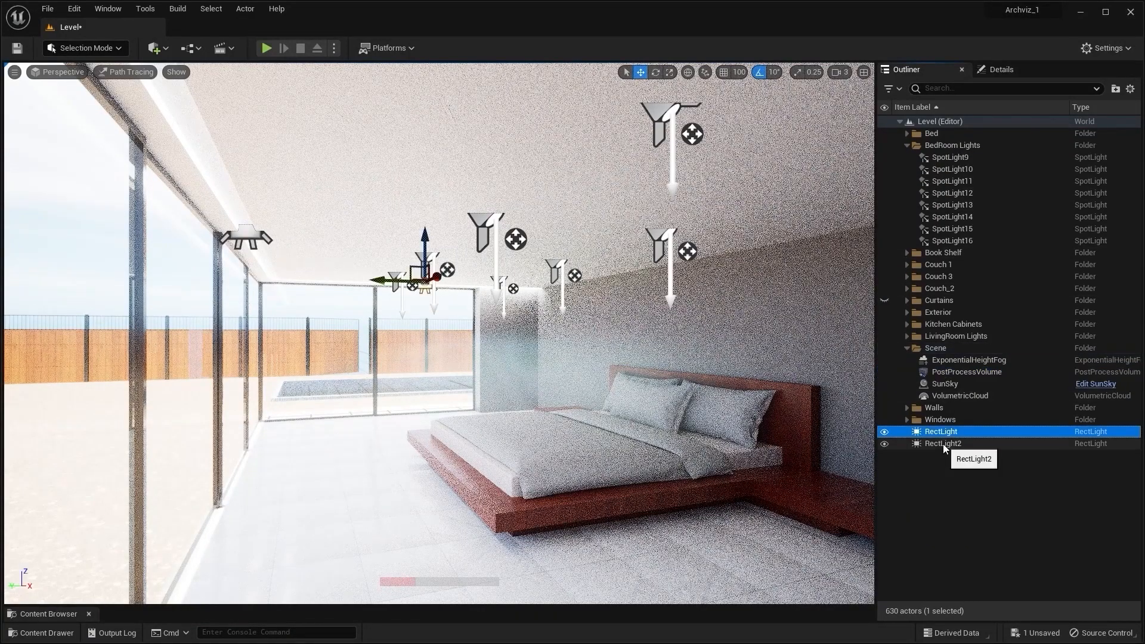
ctrl+click(943, 444)
click(995, 70)
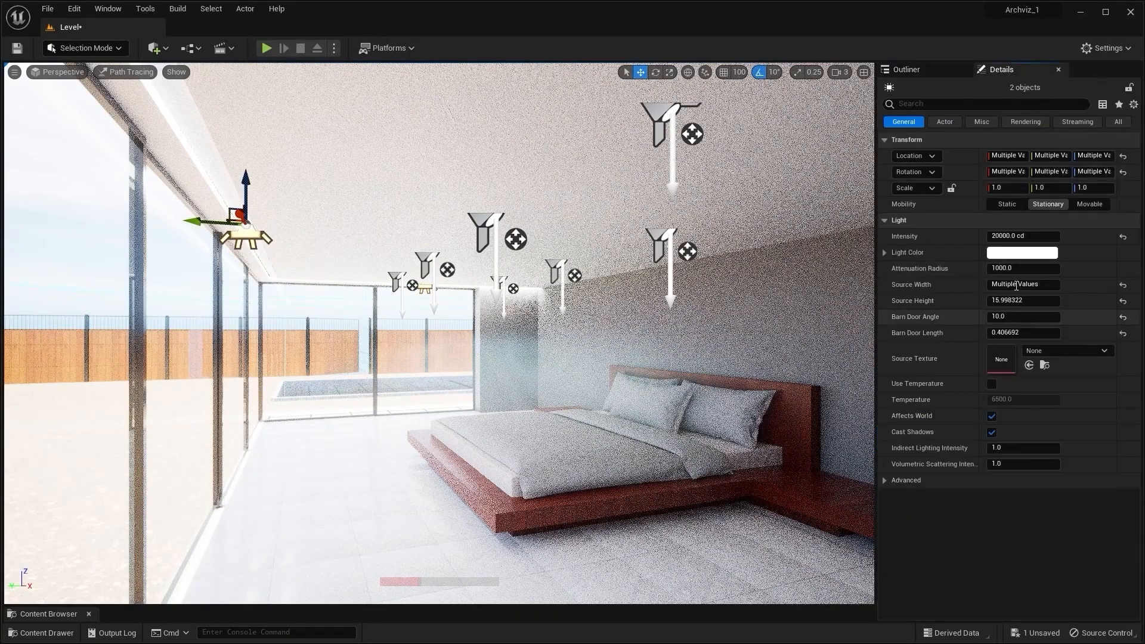
click(1017, 235)
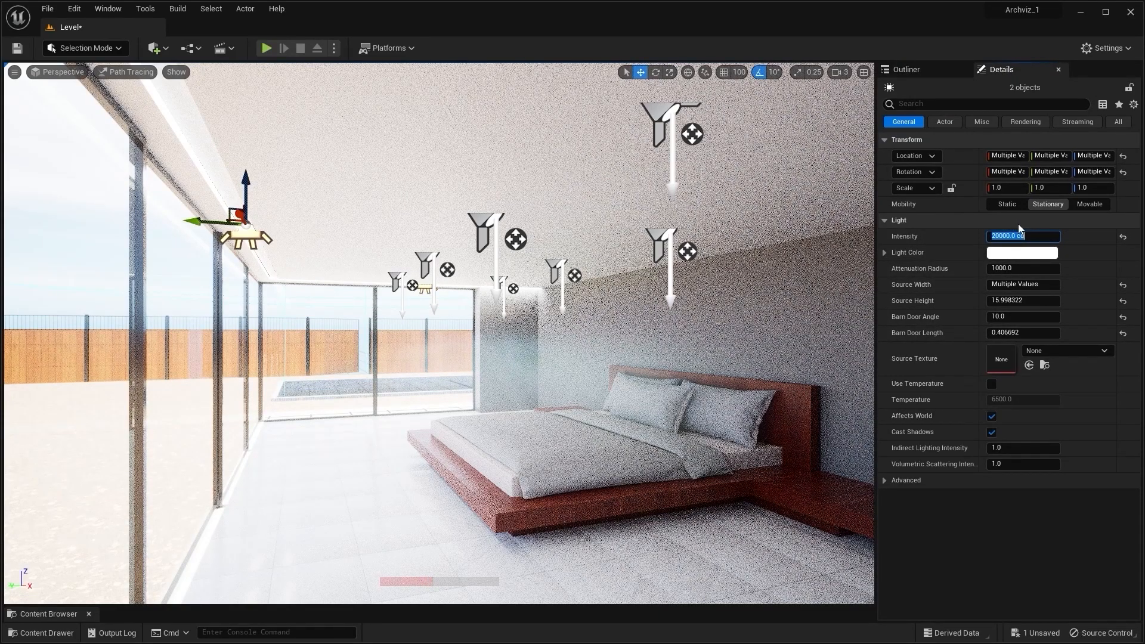
text(10000)
key(Return)
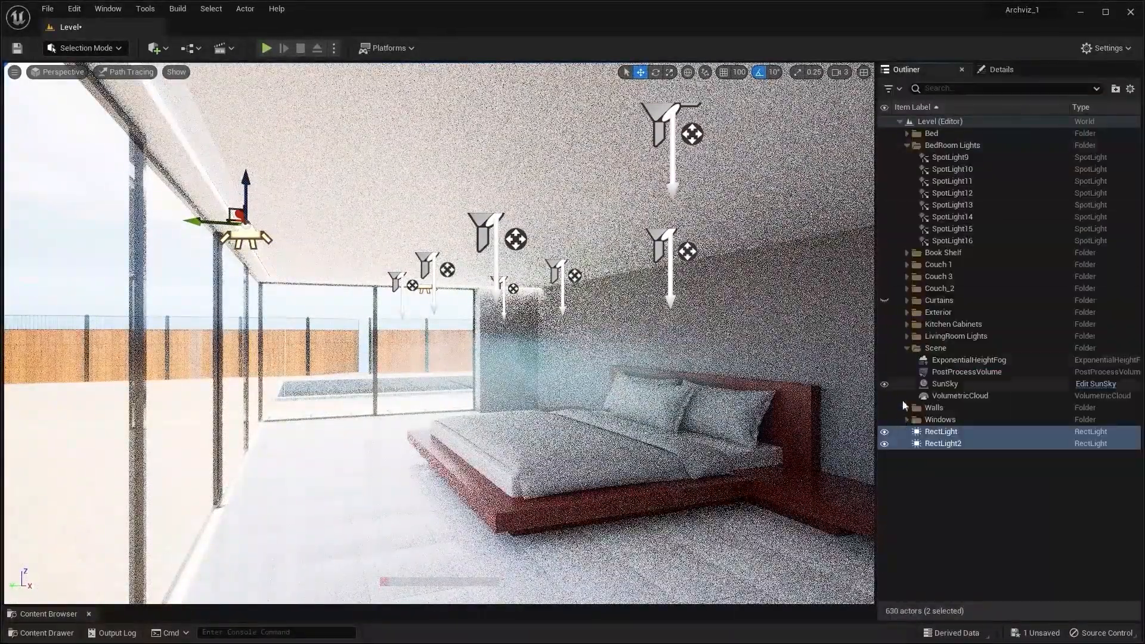
click(885, 300)
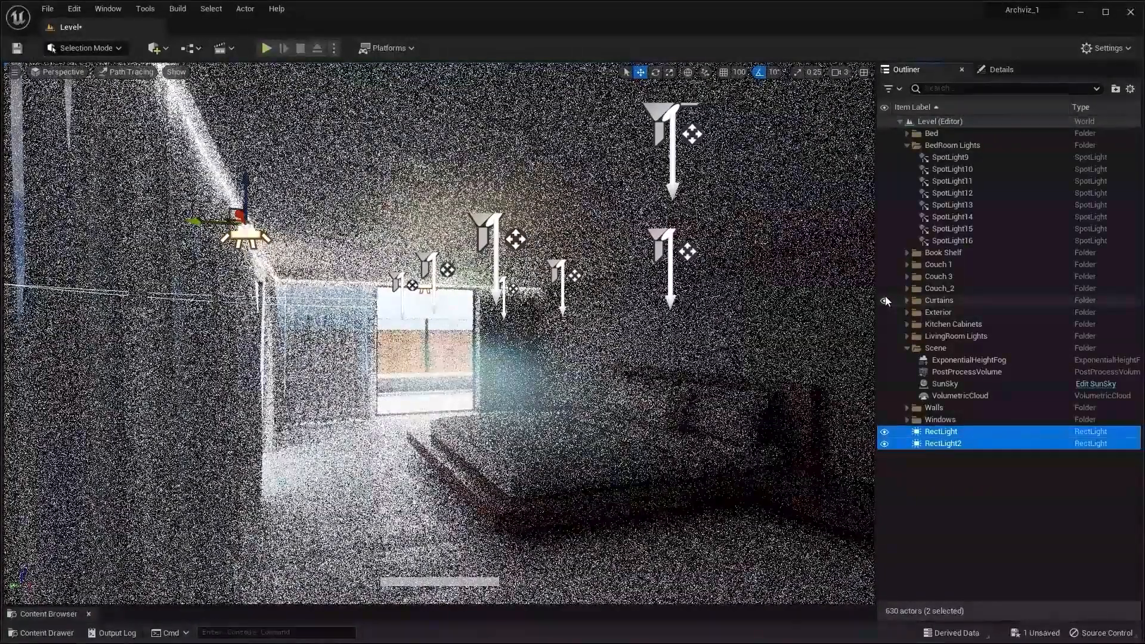
click(885, 300)
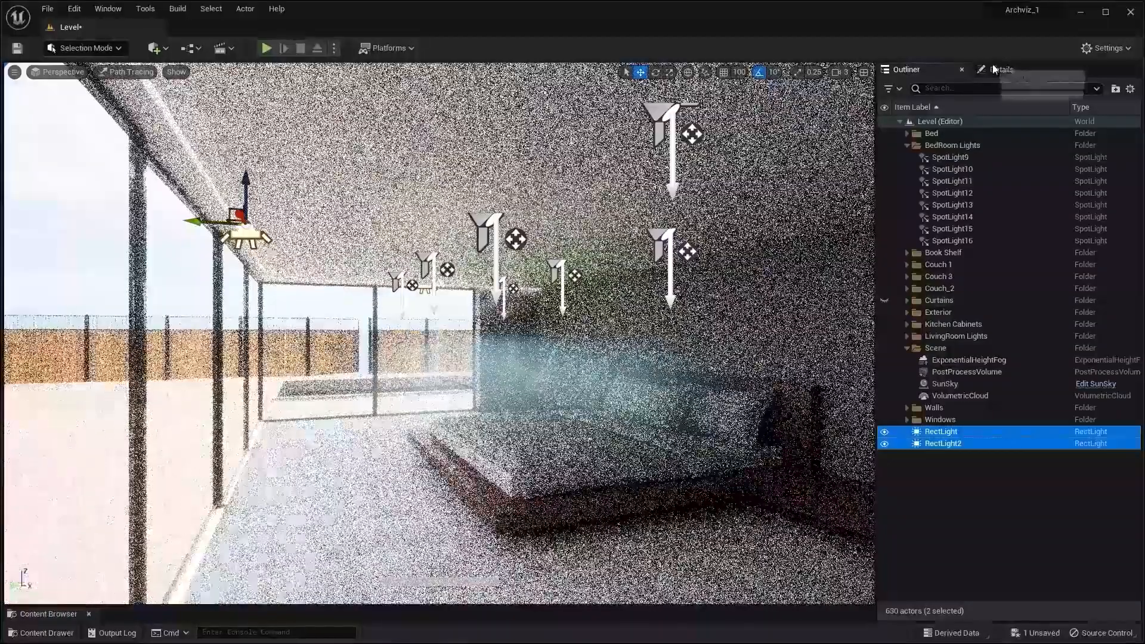
Step: Set the intensity of RectLight and RectLight2 to 2000 cd
click(993, 69)
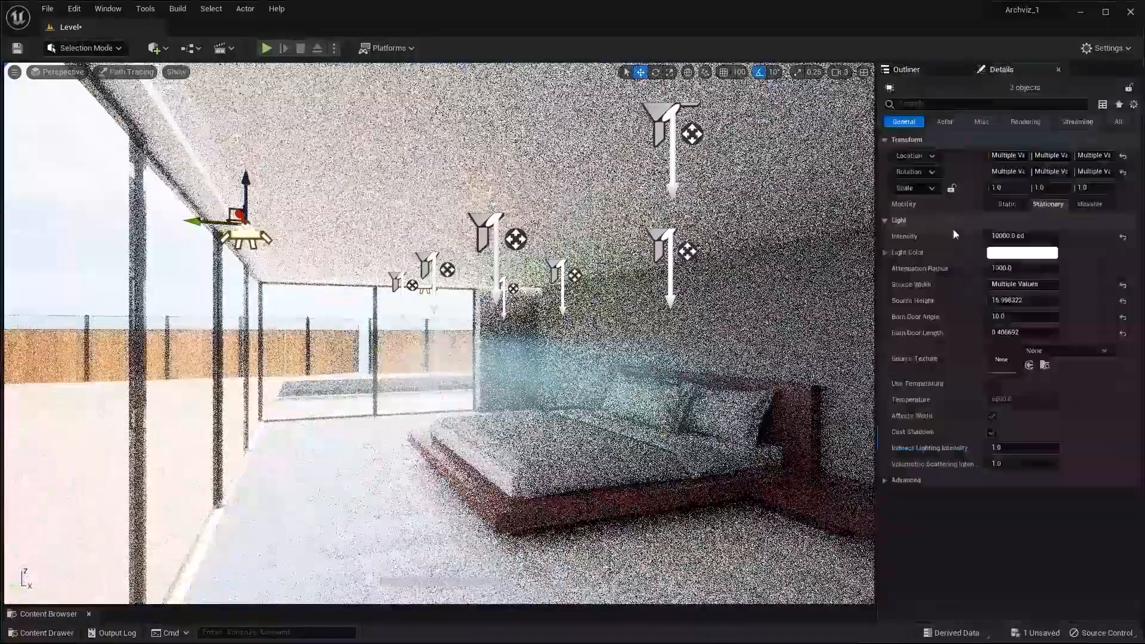
click(1016, 236)
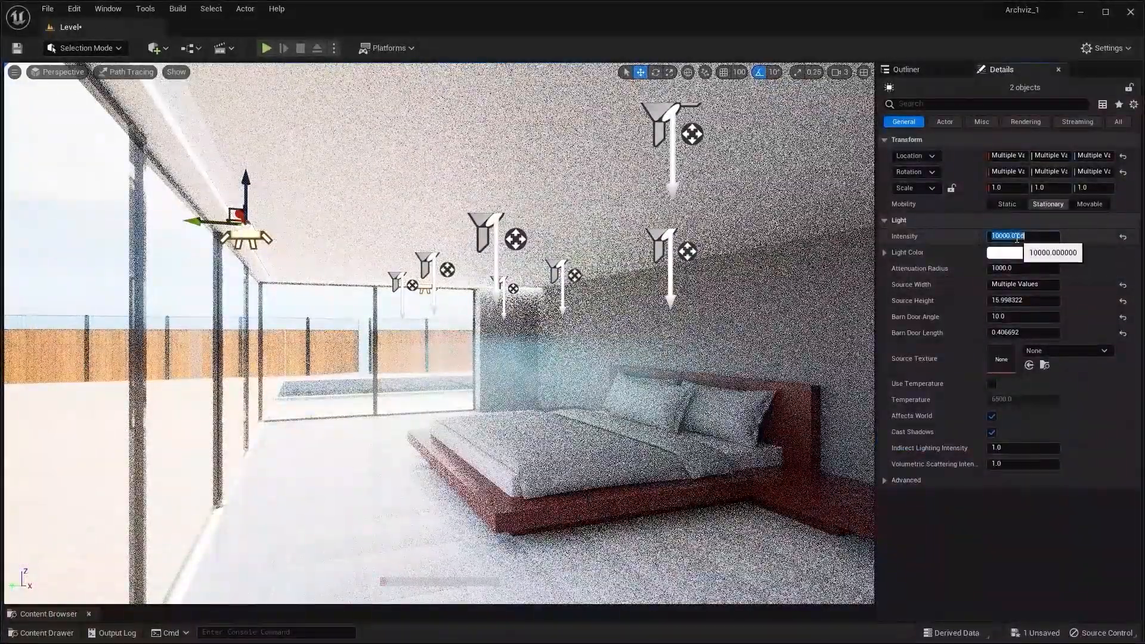
text(2000)
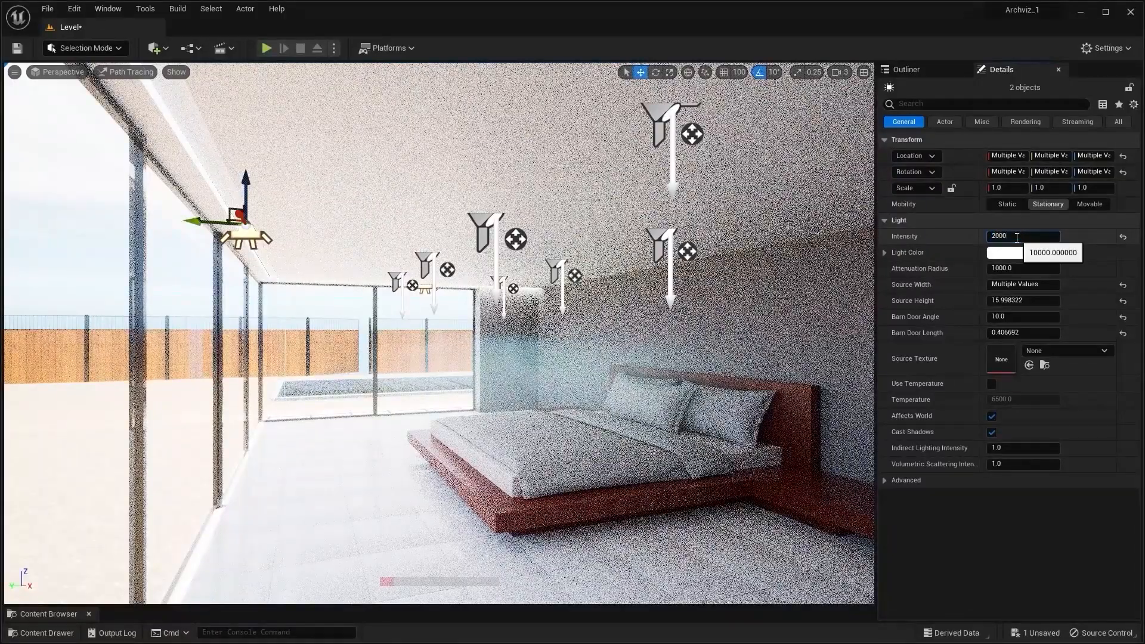
key(Return)
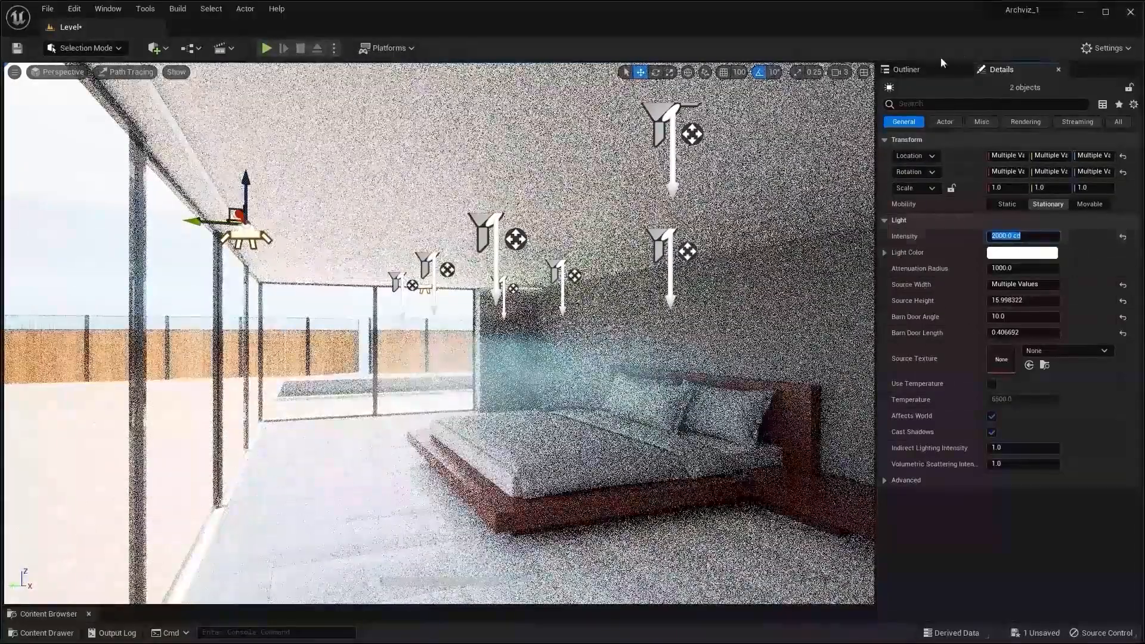
Step: Show the Curtains folder again in the path-traced bedroom view
click(927, 68)
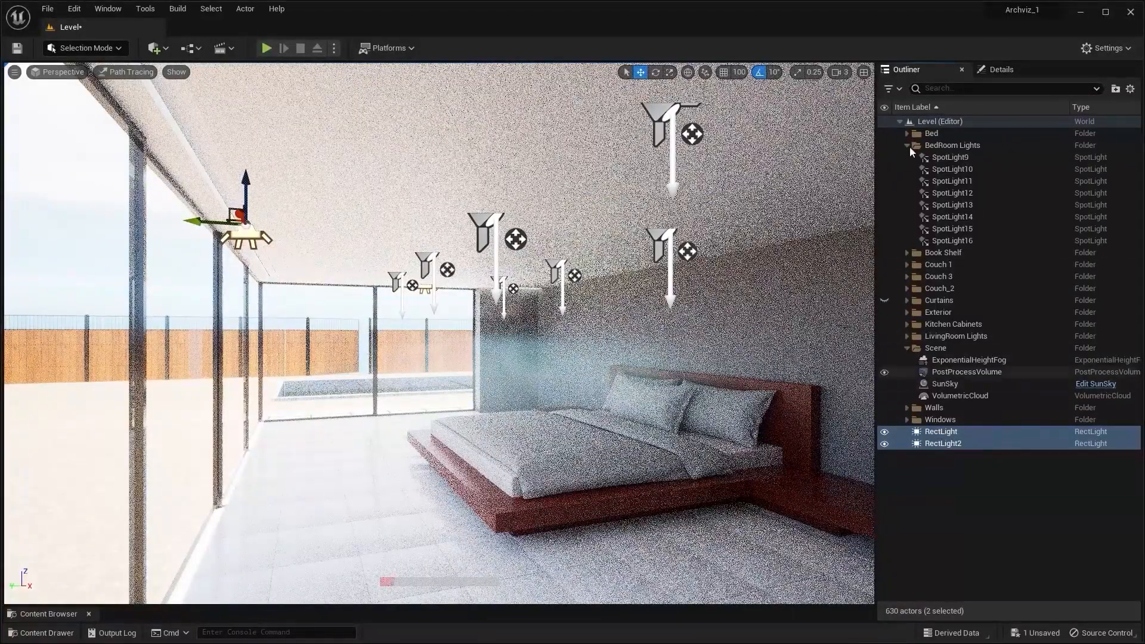
click(999, 70)
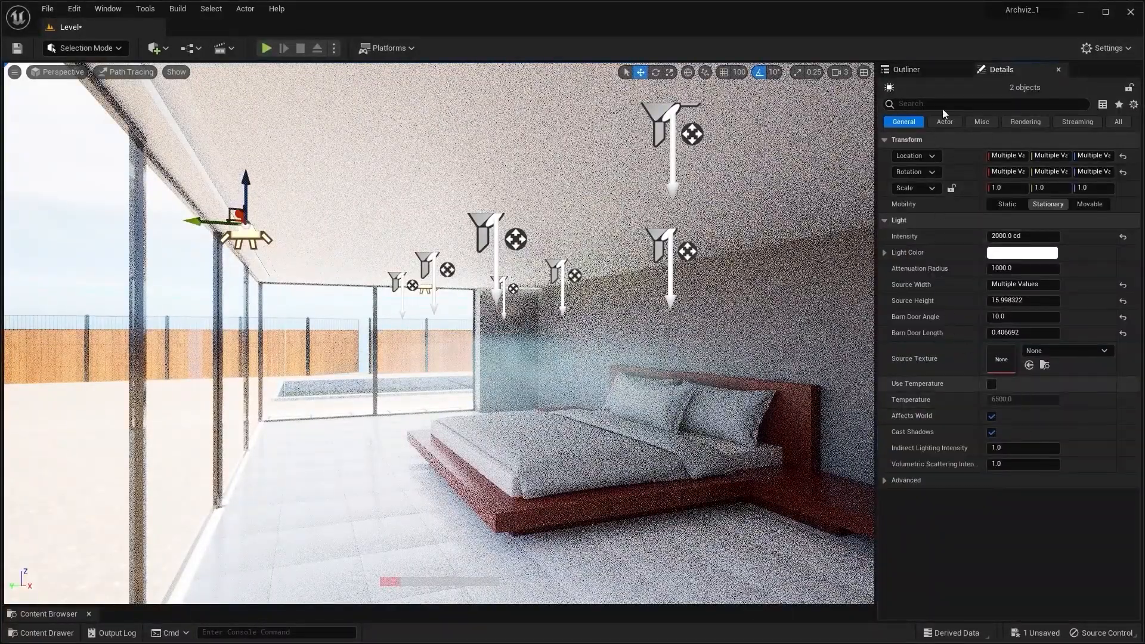
click(937, 70)
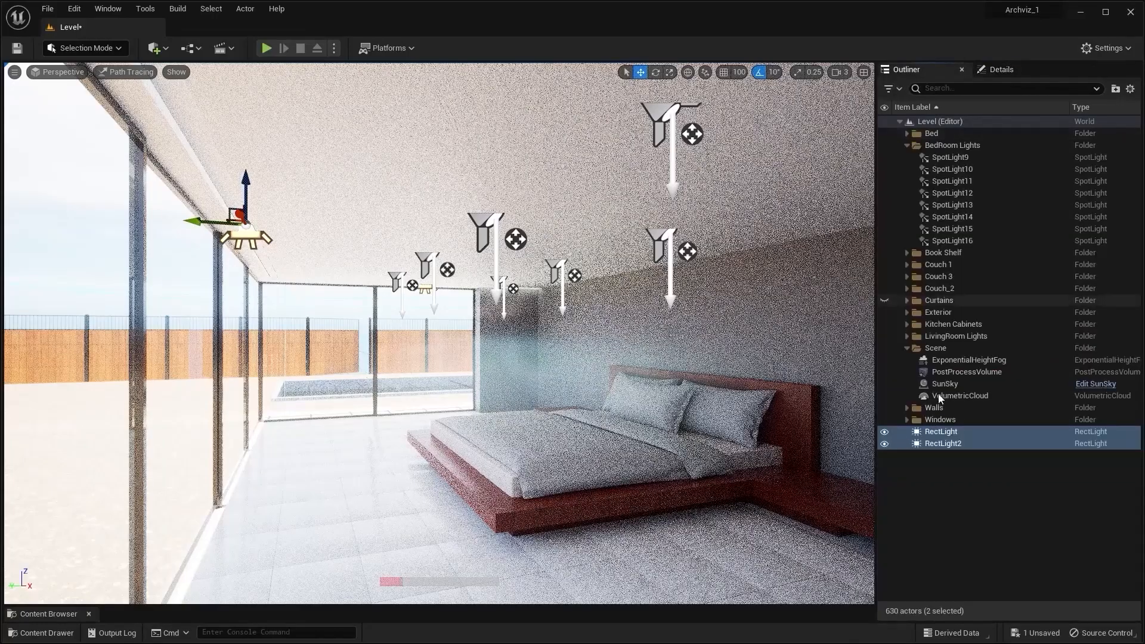
click(887, 293)
click(884, 300)
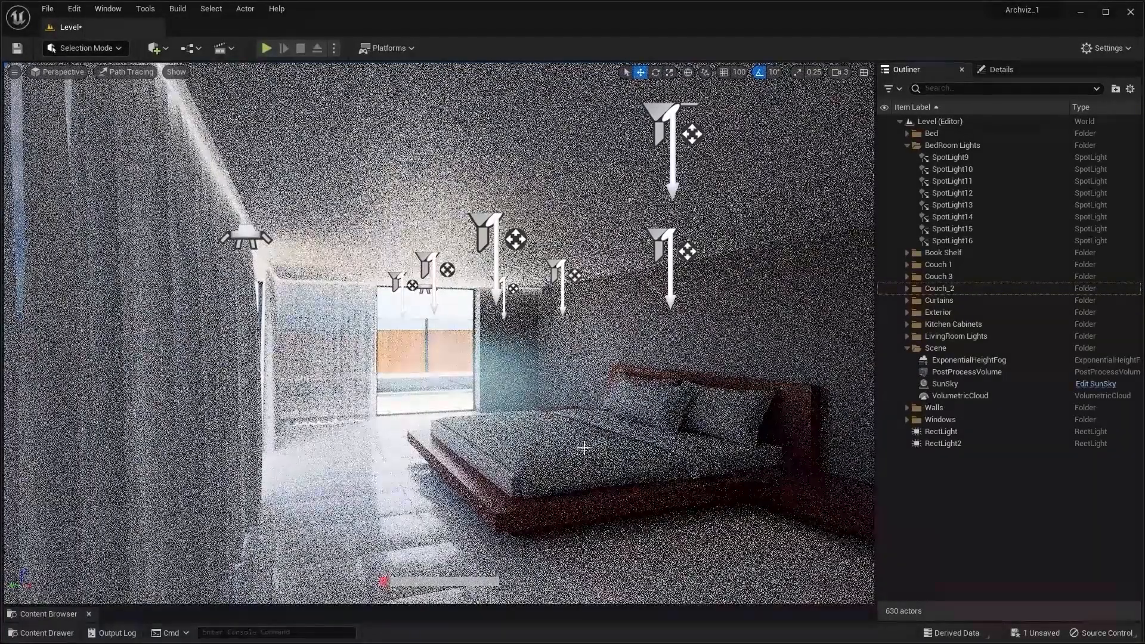
Step: Raise the PostProcessVolume's exposure compensation to about 1.7
click(1001, 70)
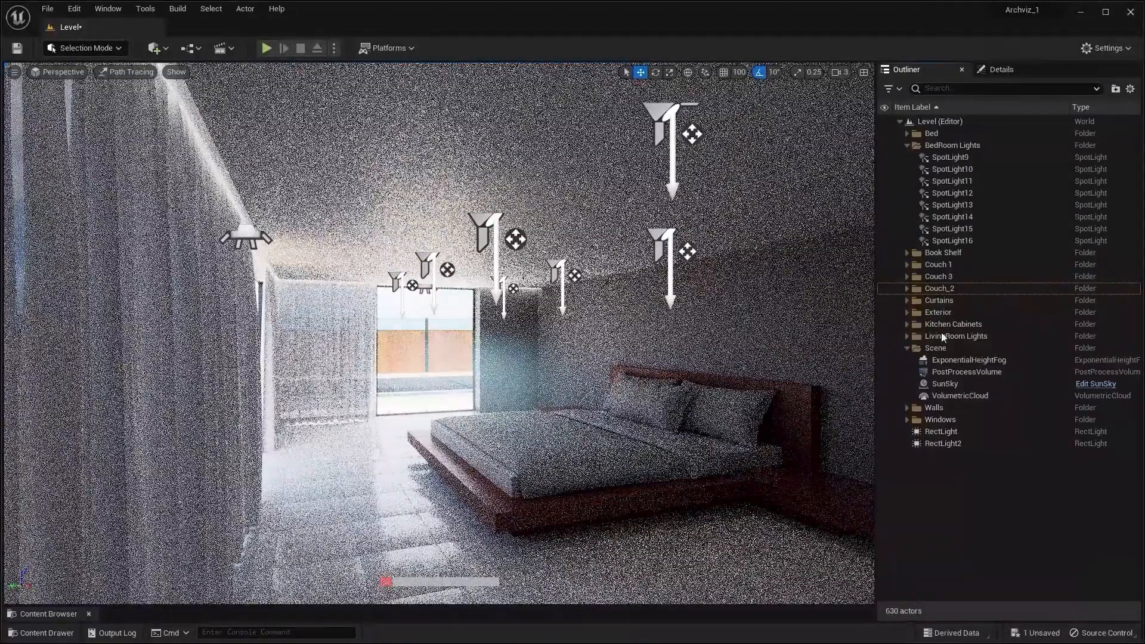
click(918, 69)
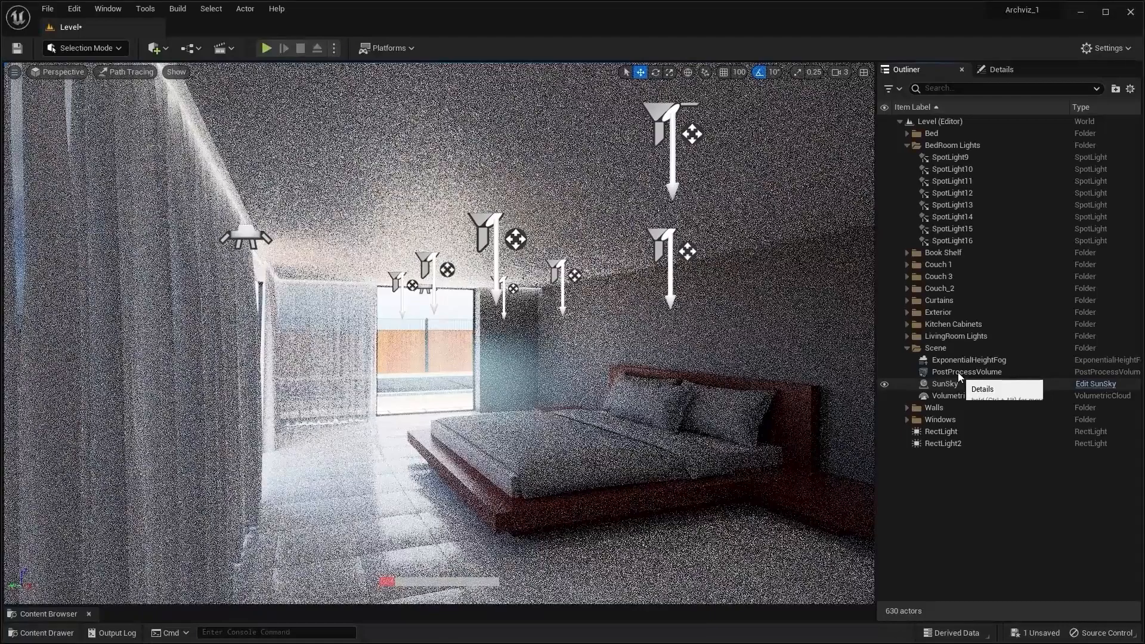
click(961, 372)
click(1001, 69)
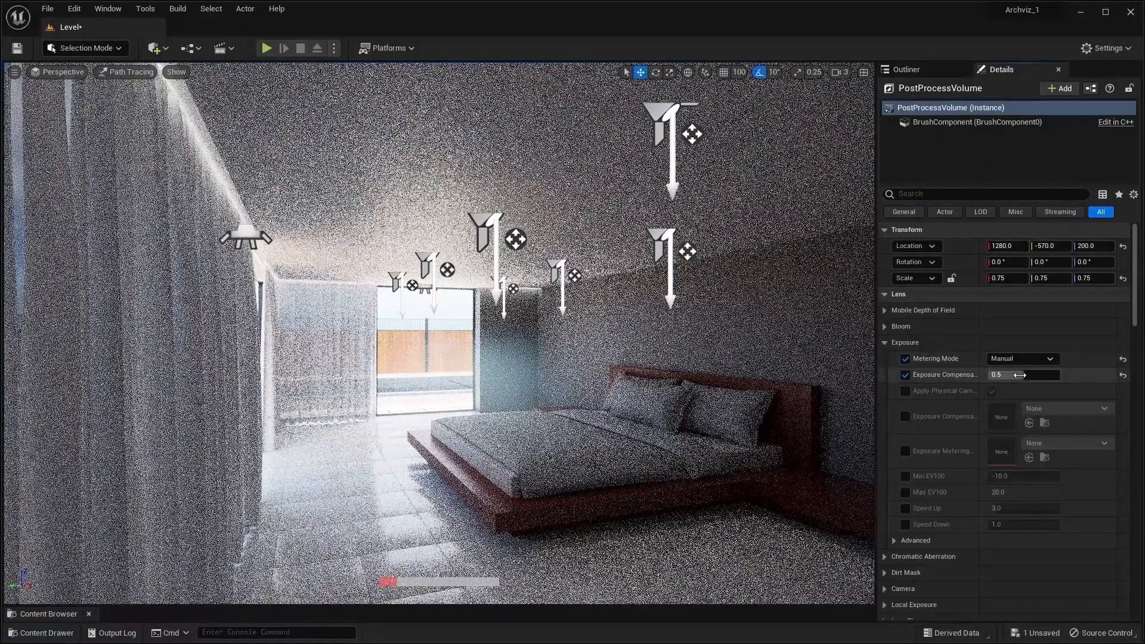
drag(1007, 374, 1078, 374)
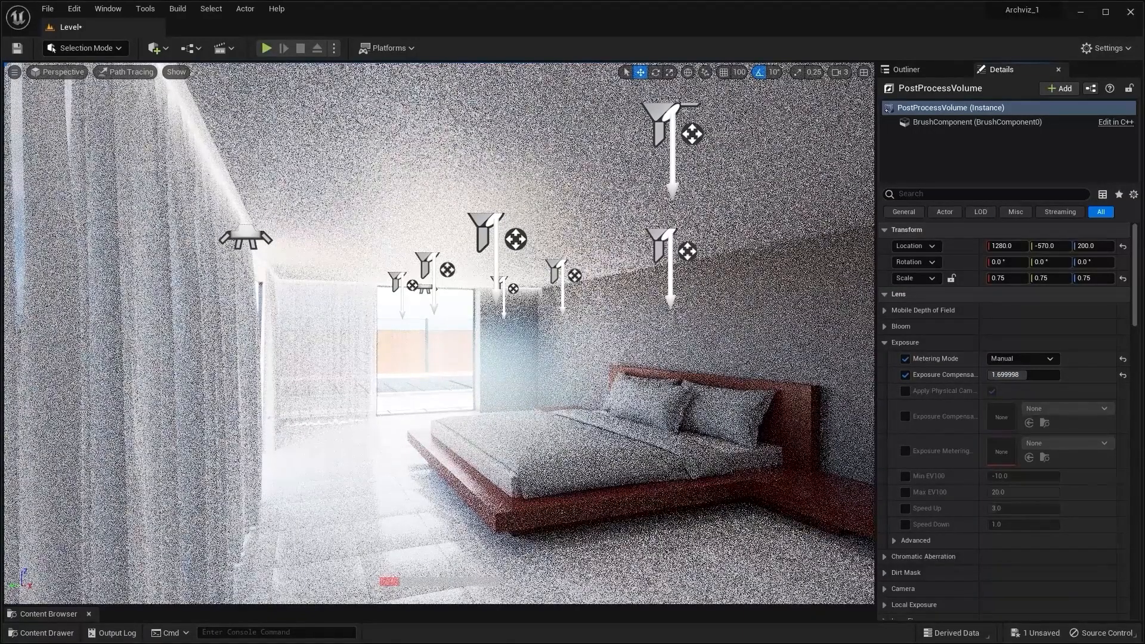
Step: Return the viewport to the Lit view mode and lower the PostProcessVolume's exposure compensation to darken the overexposed bedroom
click(126, 73)
click(146, 102)
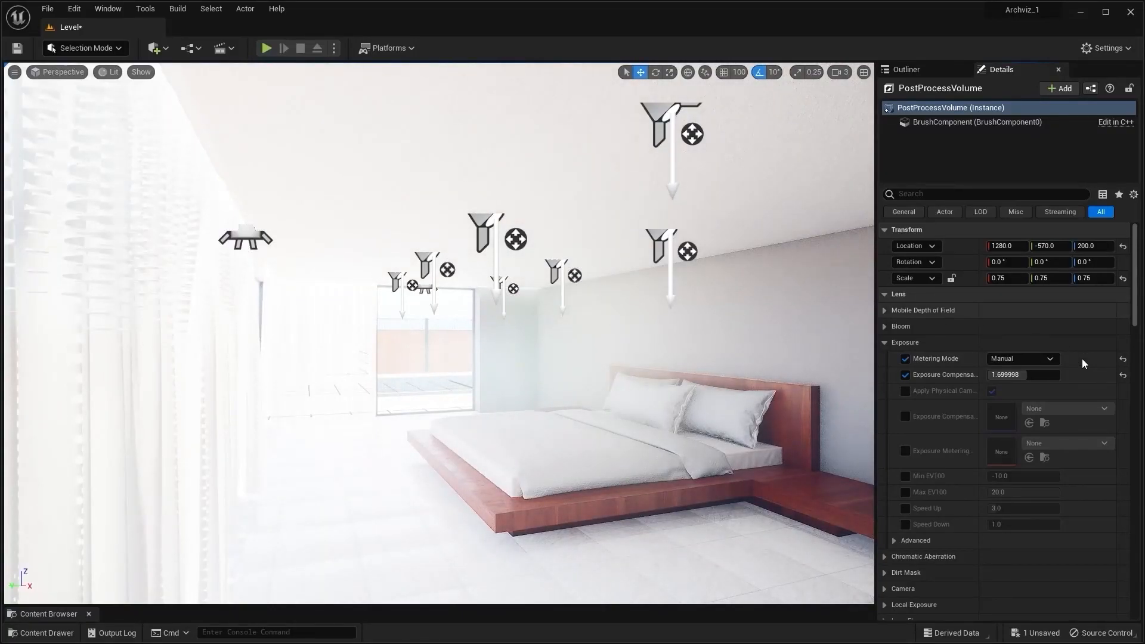
mouse_move(1029, 376)
mouse_down()
mouse_move(1017, 376)
mouse_move(1026, 375)
mouse_up()
key(w)
right_drag(537, 357, 454, 400)
key(Escape)
key(w)
key(s)
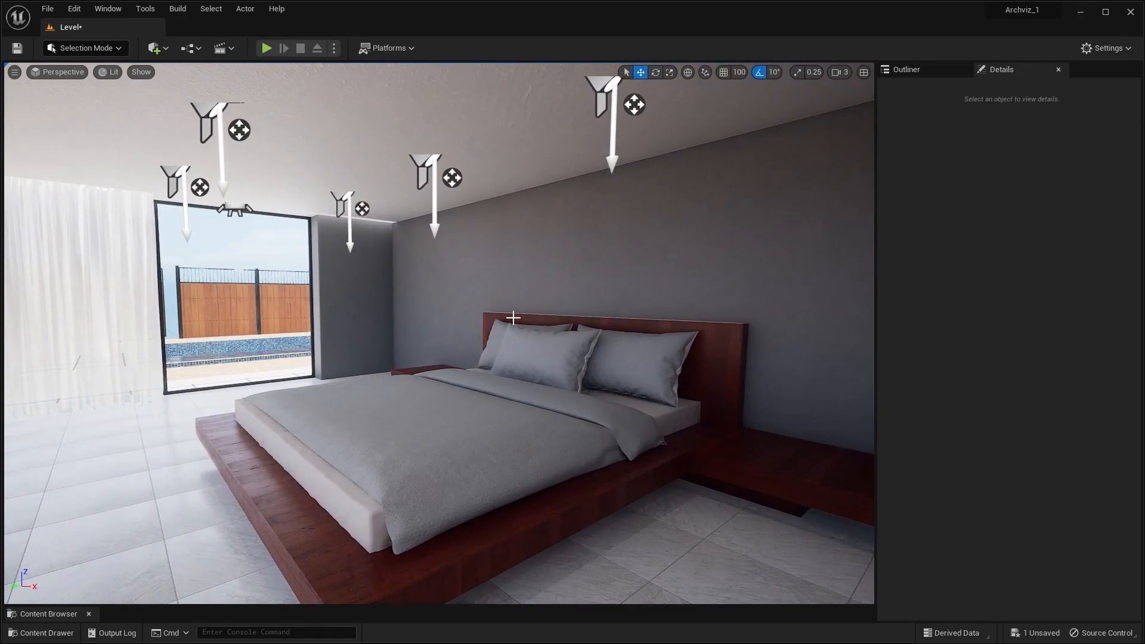
key(w)
right_drag(572, 316, 542, 313)
key(s)
key(w)
key(w)
key(w)
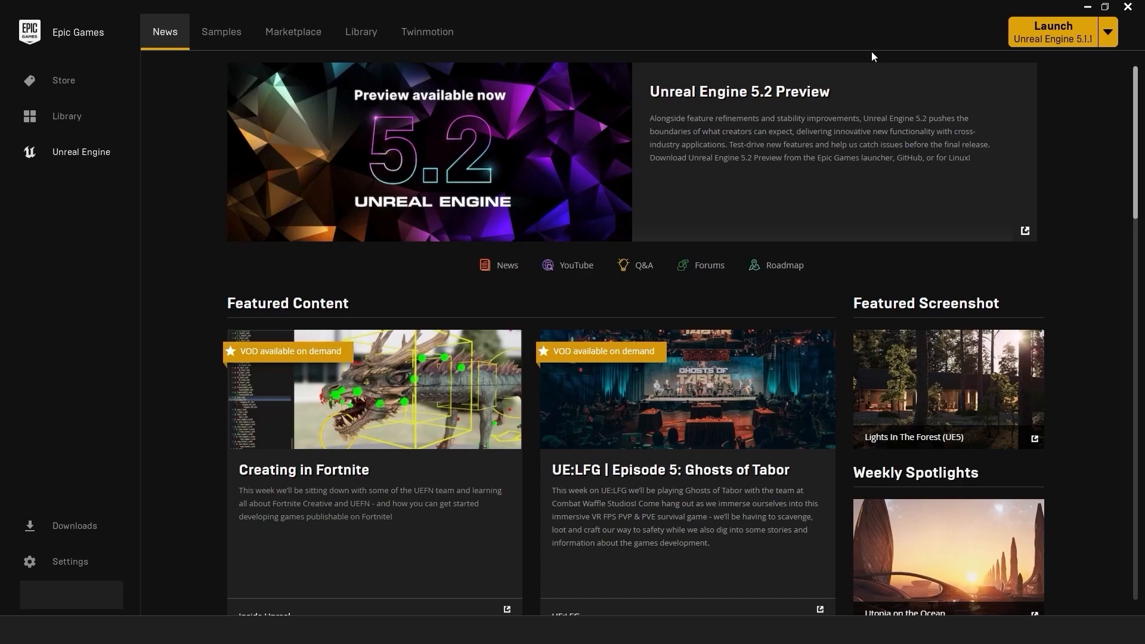
Step: Switch to the Epic Games Launcher and open the vault's Megascans Trees: European Hornbeam asset page from the Unreal Engine library
click(362, 35)
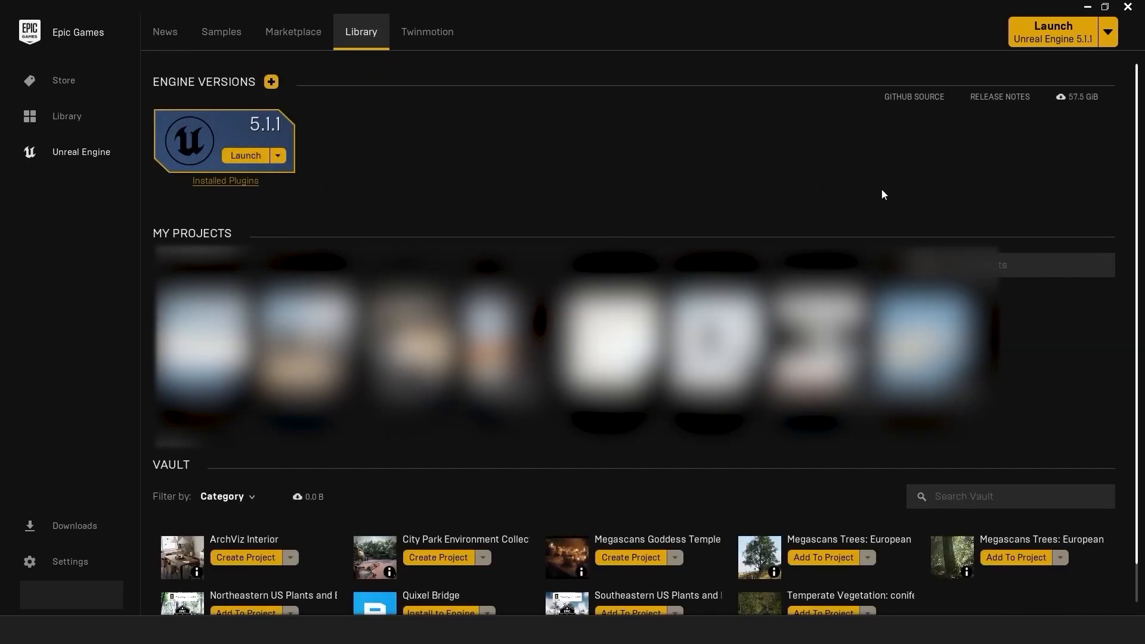
scroll(883, 194, down, 1)
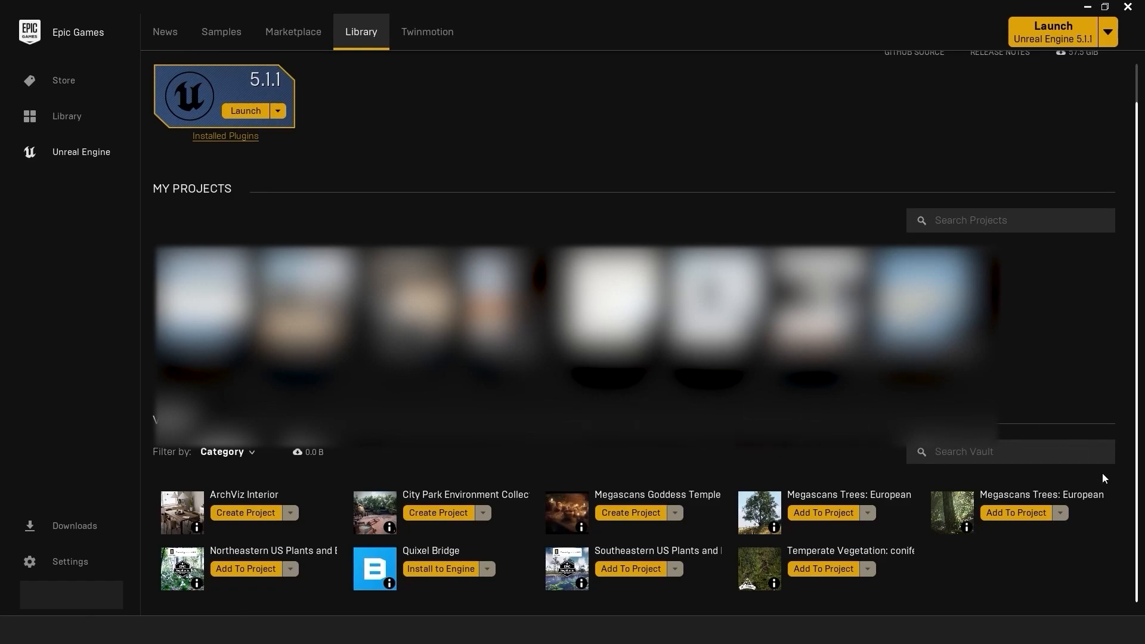
click(1017, 495)
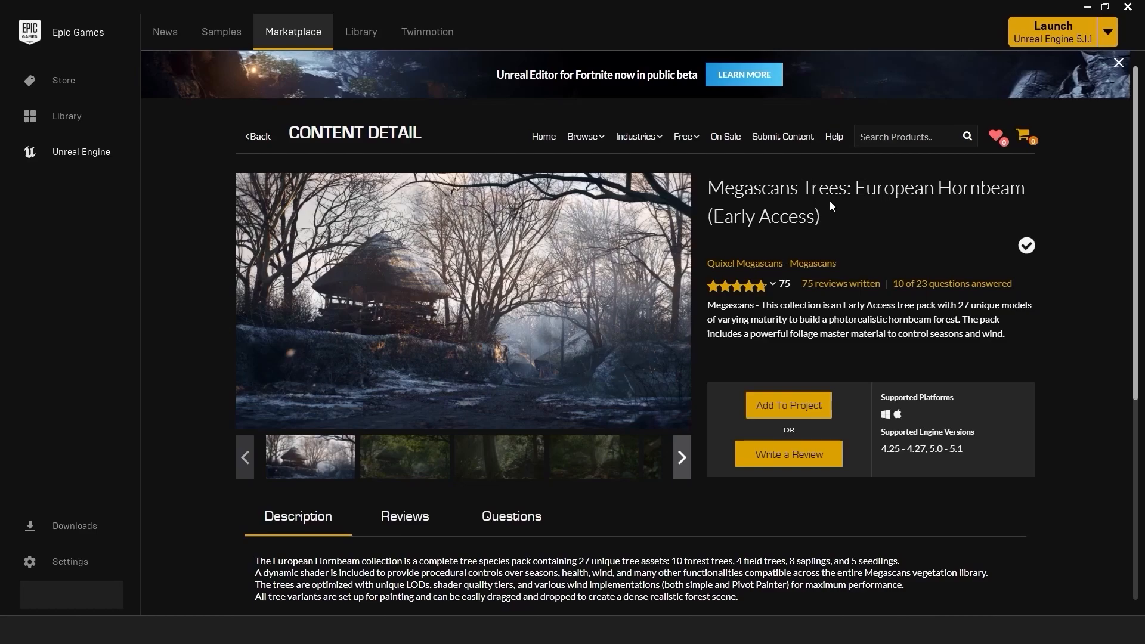
Step: Examine the European Hornbeam pack's preview images, comparing the tree and sapling variants at the end of its gallery
scroll(733, 412, down, 2)
scroll(650, 455, up, 2)
click(680, 458)
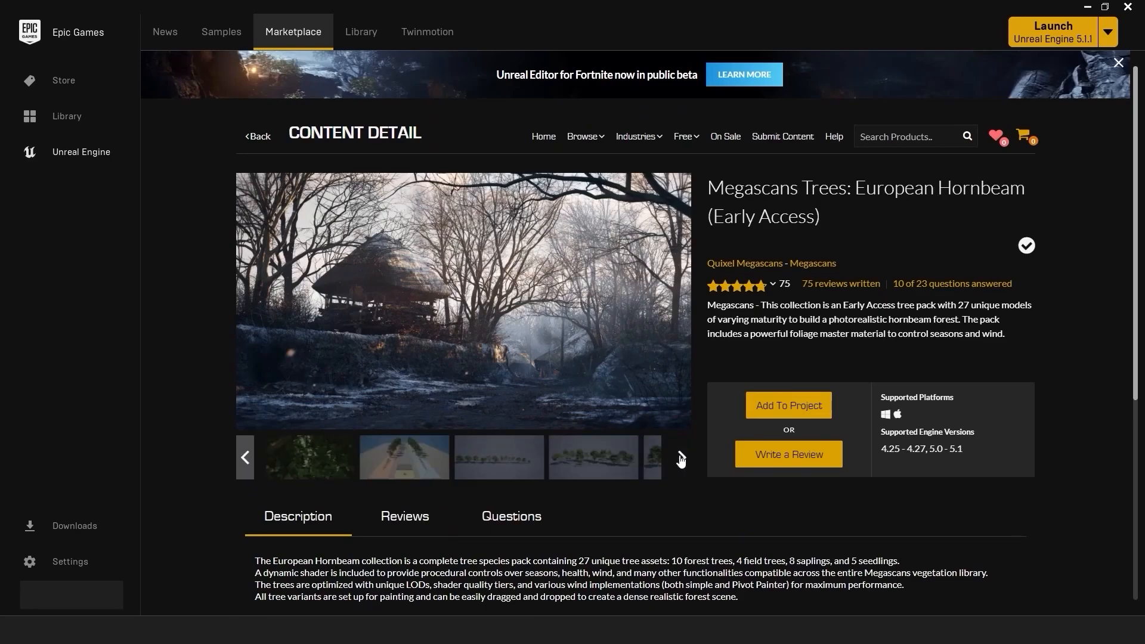
click(681, 458)
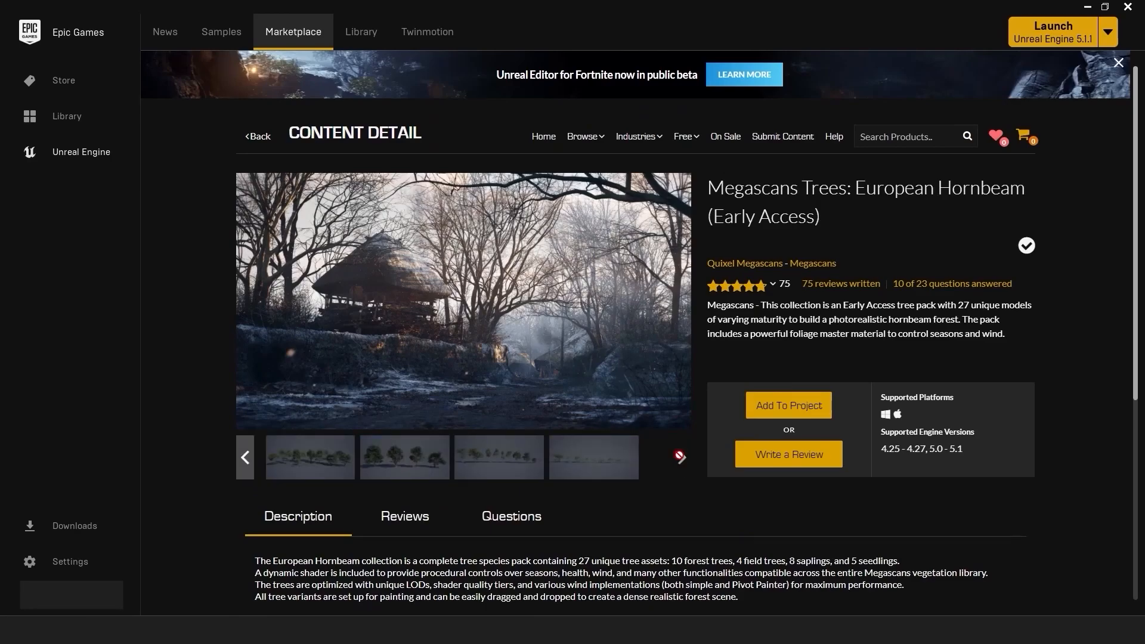
click(298, 465)
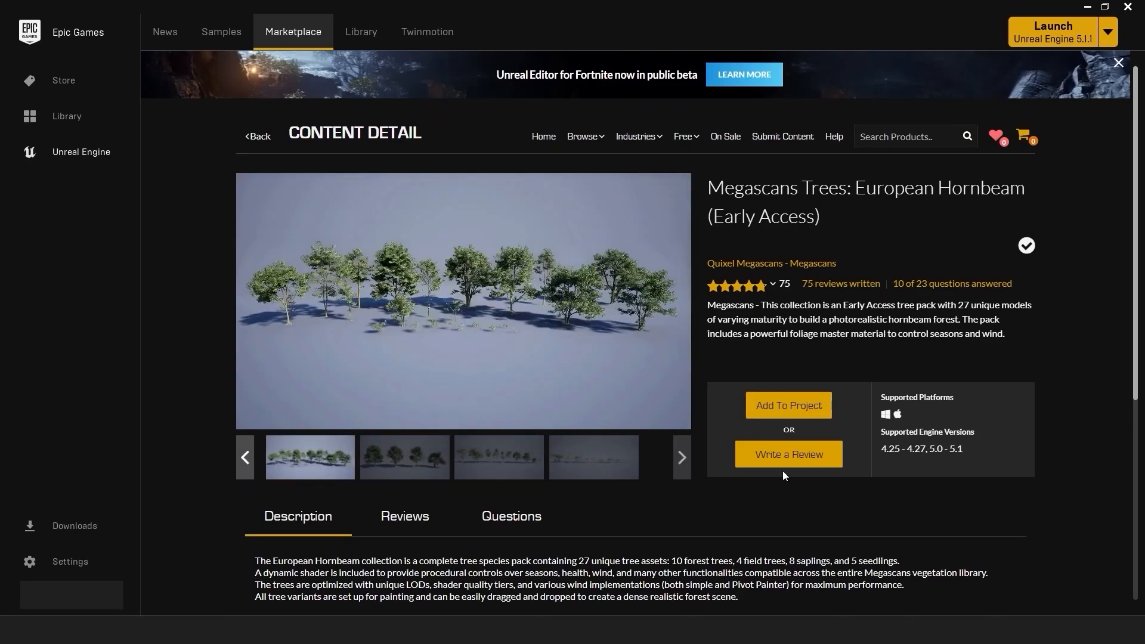
click(409, 461)
click(310, 456)
click(412, 453)
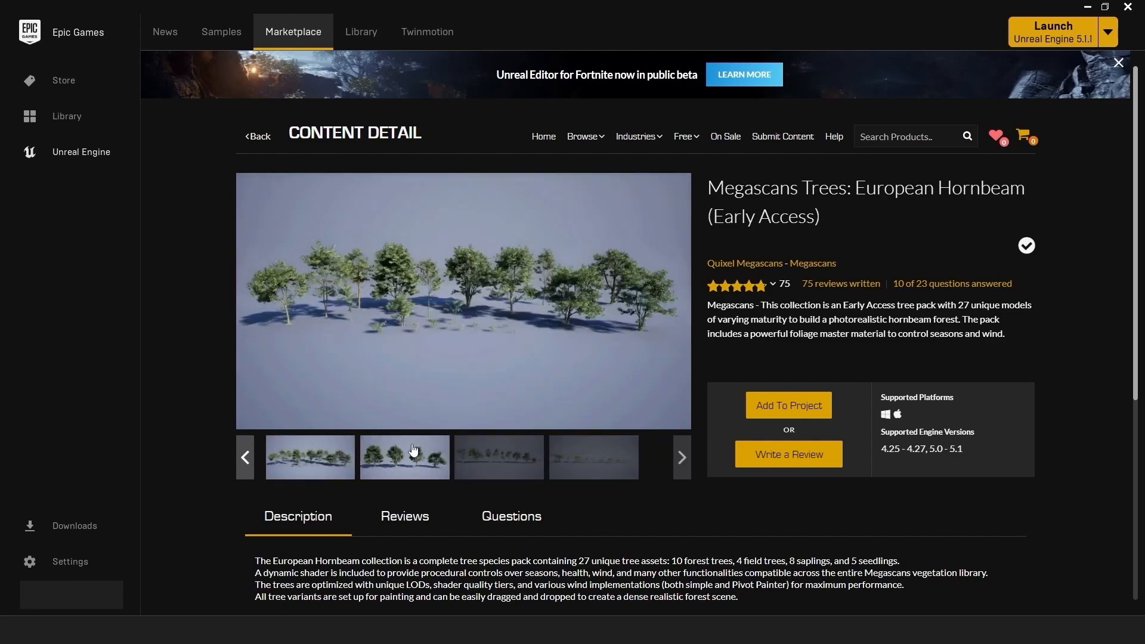
click(520, 448)
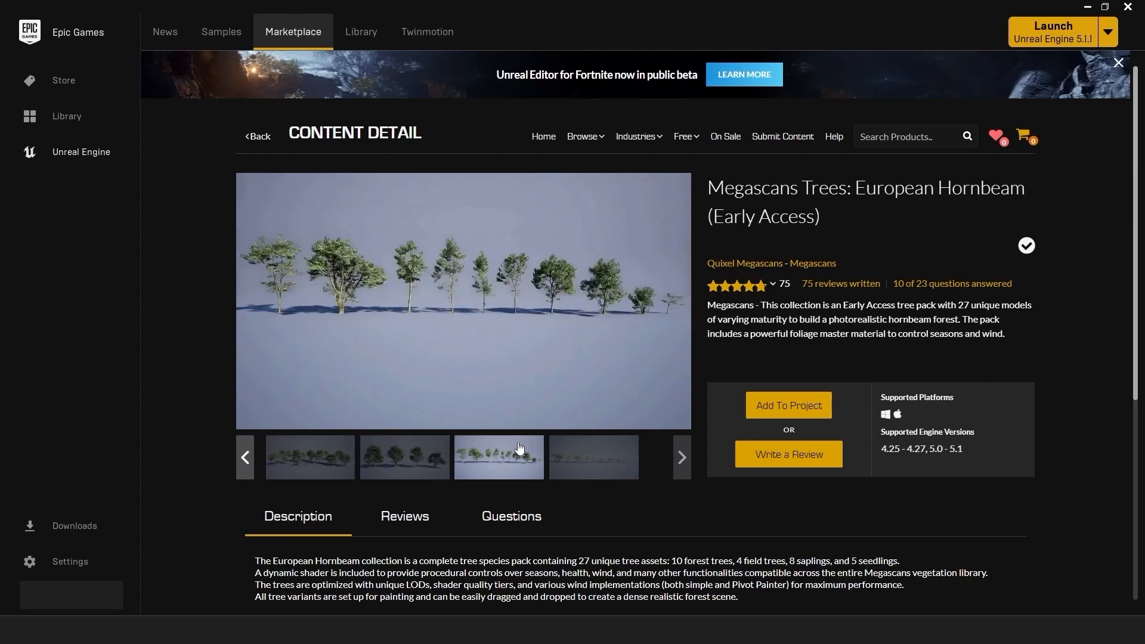
click(620, 472)
click(410, 462)
click(318, 459)
click(486, 457)
click(593, 457)
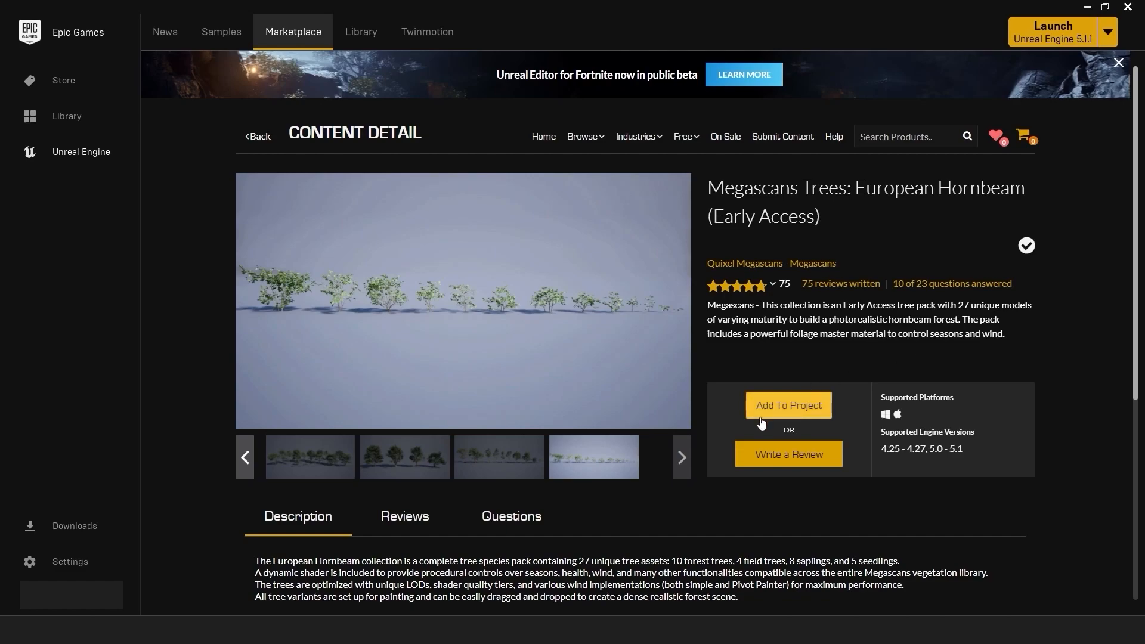
Step: Add the Megascans Trees: European Hornbeam pack to the Archviz_1 project
click(786, 405)
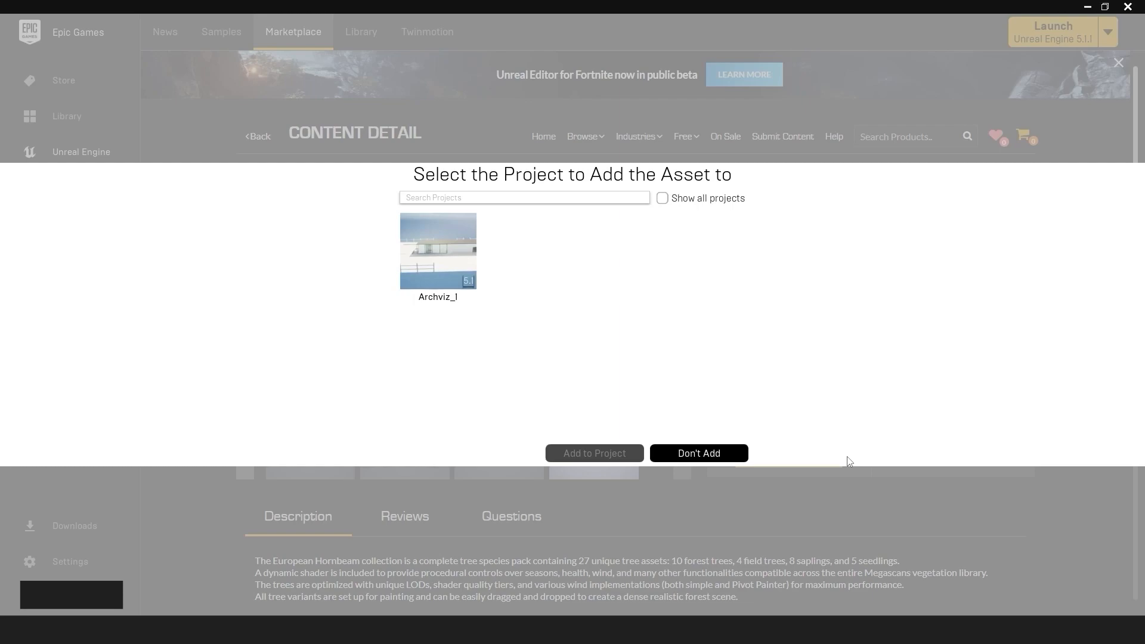
click(425, 274)
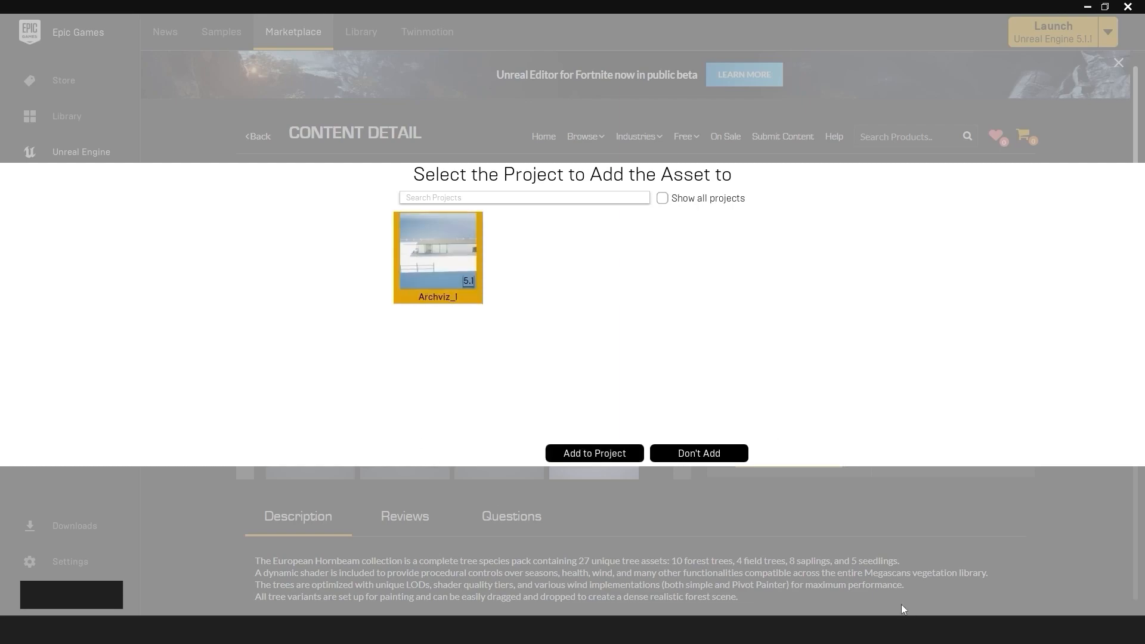
click(610, 454)
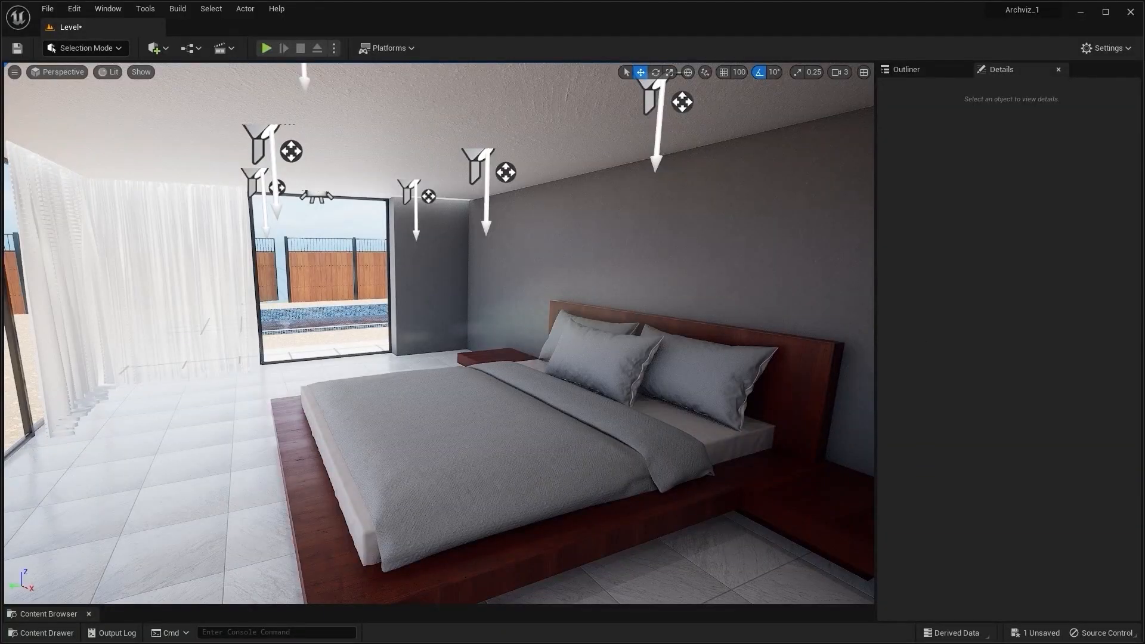
Step: Switch back to the Unreal Editor and bring the living room's sofas and window into view
right_drag(438, 333, 149, 340)
key(w)
right_drag(439, 333, 719, 333)
right_drag(390, 410, 393, 411)
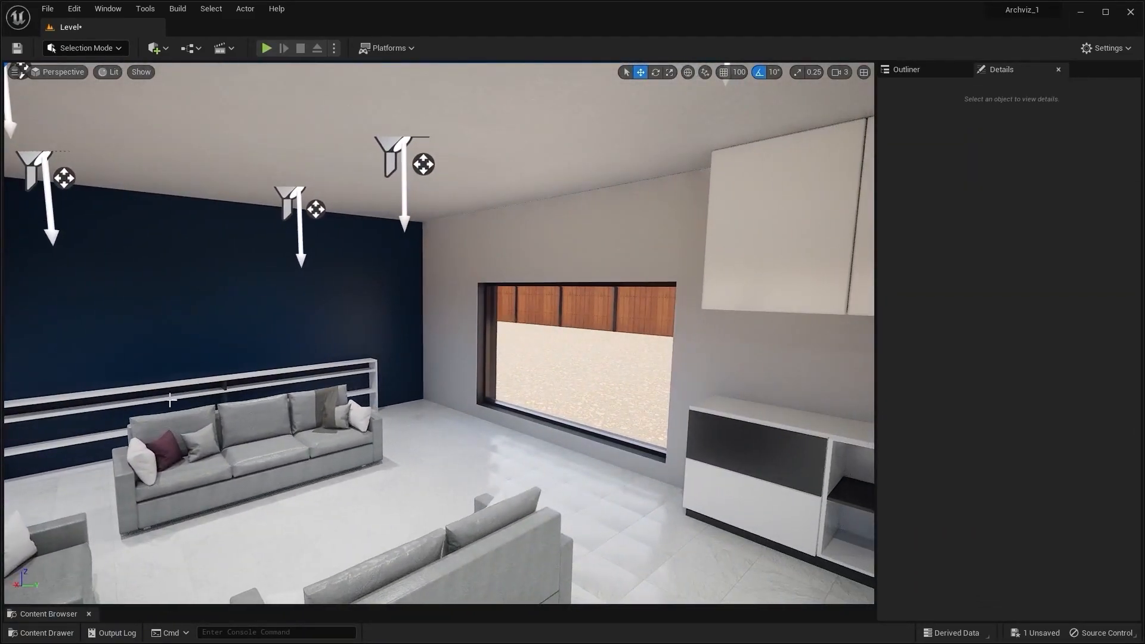